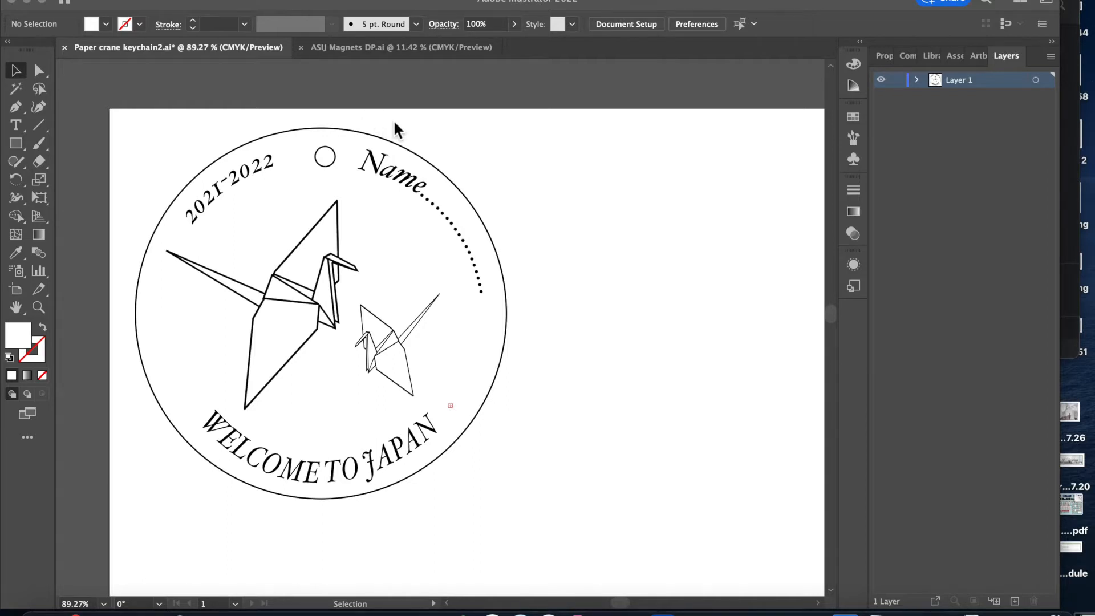
Step: Create a new layer and move the small hole circle from Layer 1's group into it
left_click(408, 150)
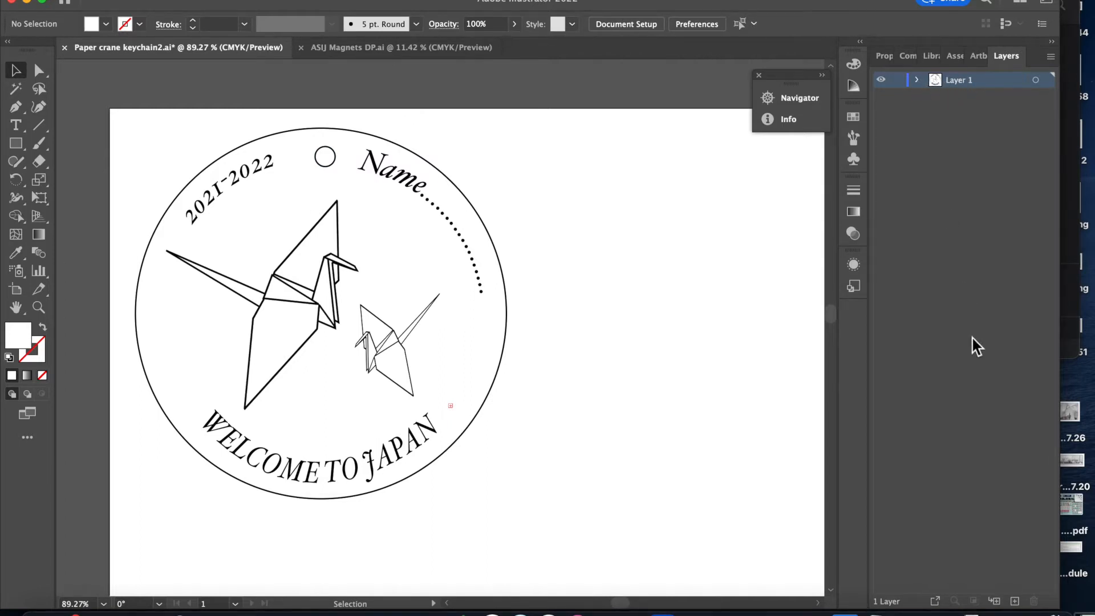
left_click(1015, 601)
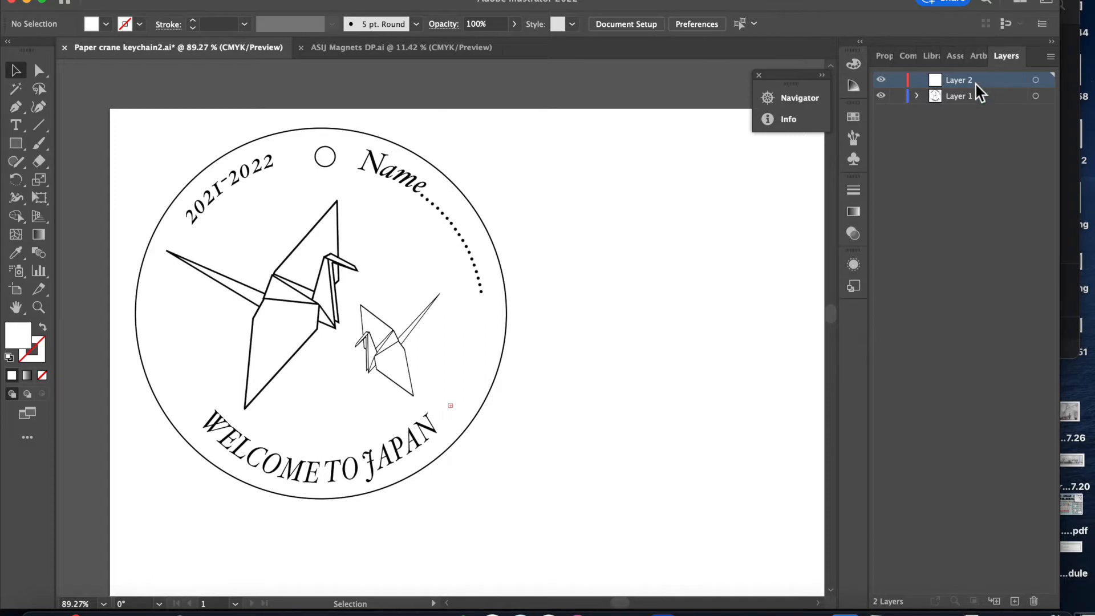
left_click(917, 96)
left_click(934, 113)
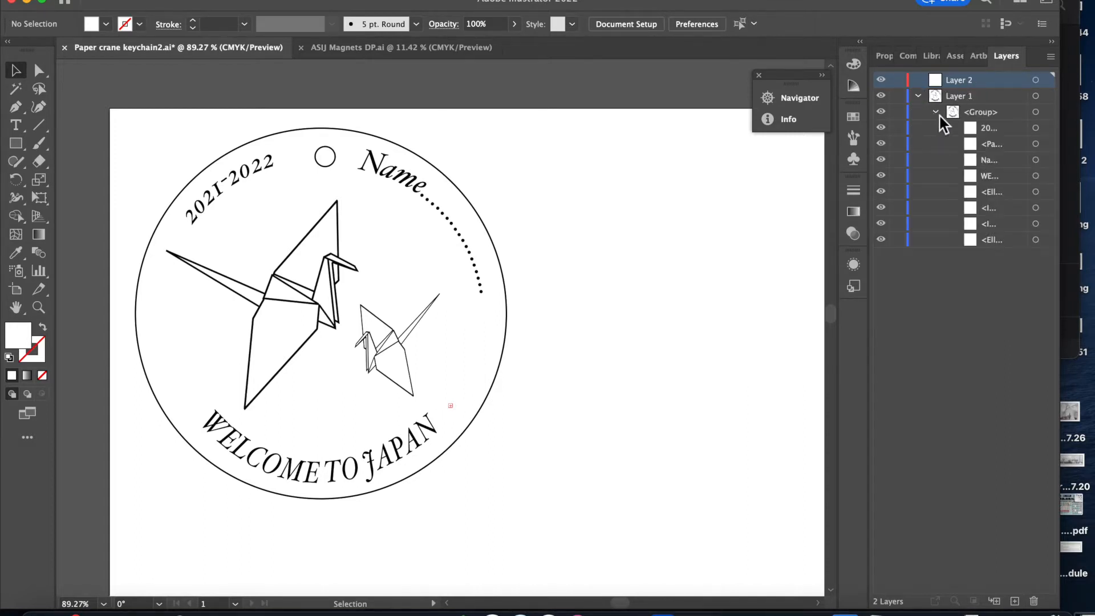
left_click(993, 197)
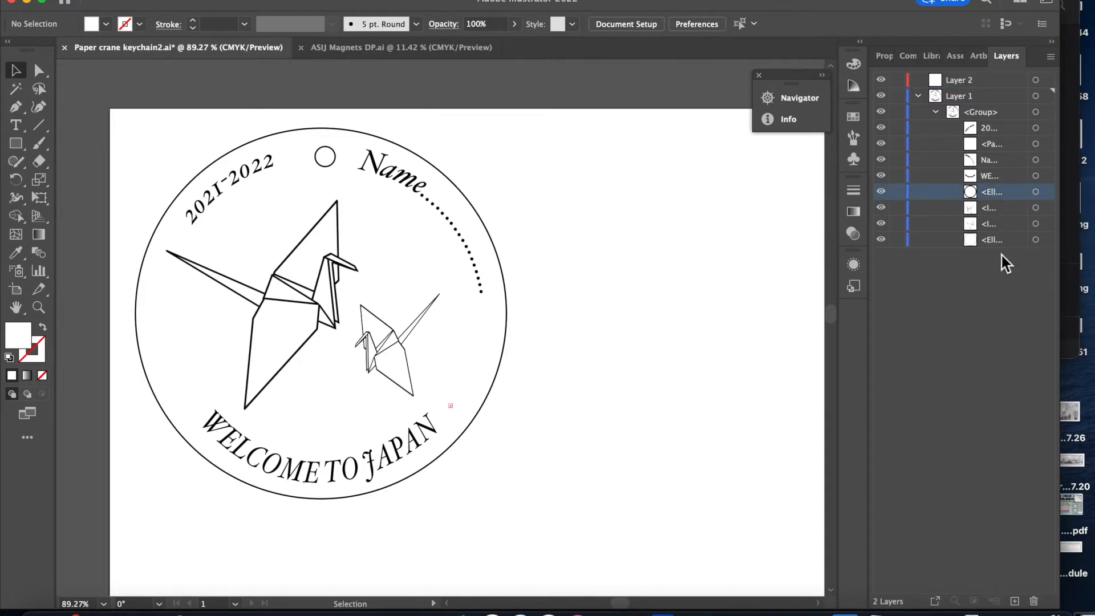
left_click_drag(994, 195, 980, 79)
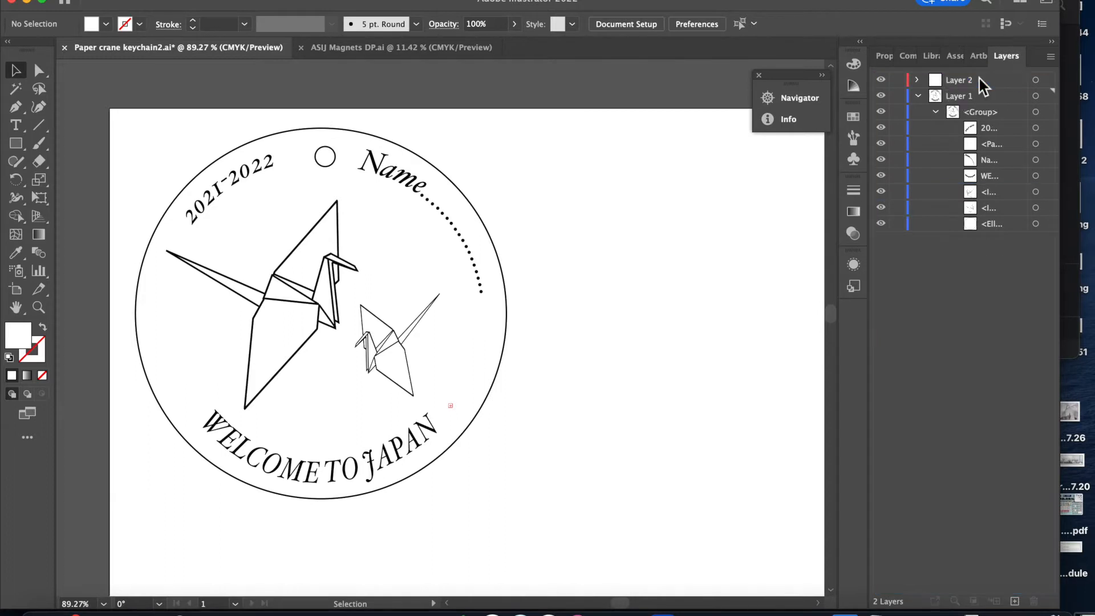
Step: Move the large outer circle into Layer 2 and place Layer 2 below Layer 1
left_click(1036, 224)
left_click_drag(1009, 227, 985, 83)
left_click_drag(986, 233, 935, 81)
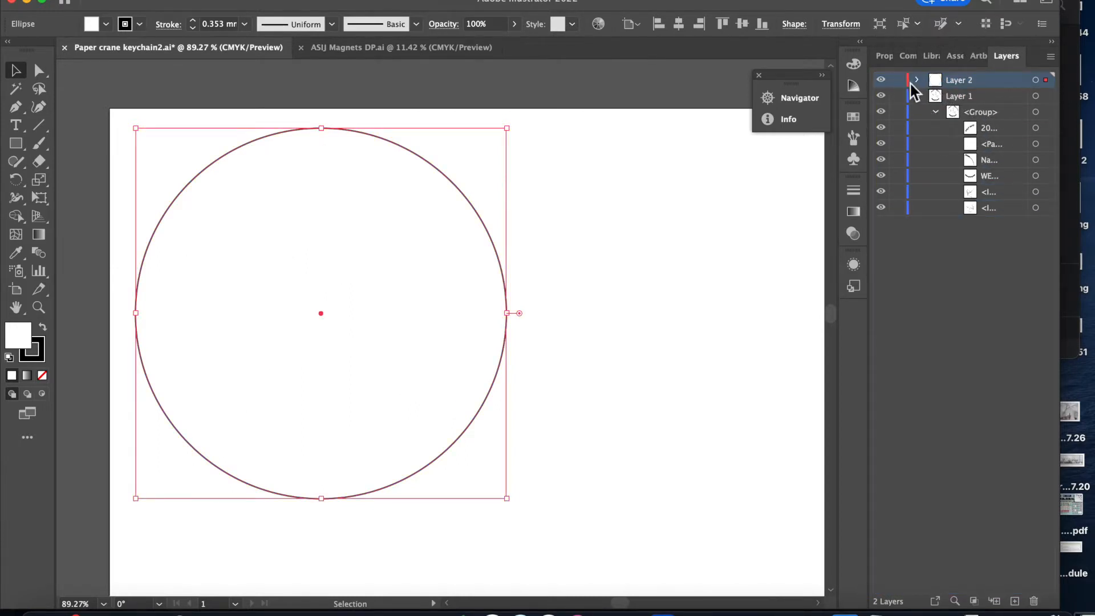
left_click_drag(971, 81, 988, 227)
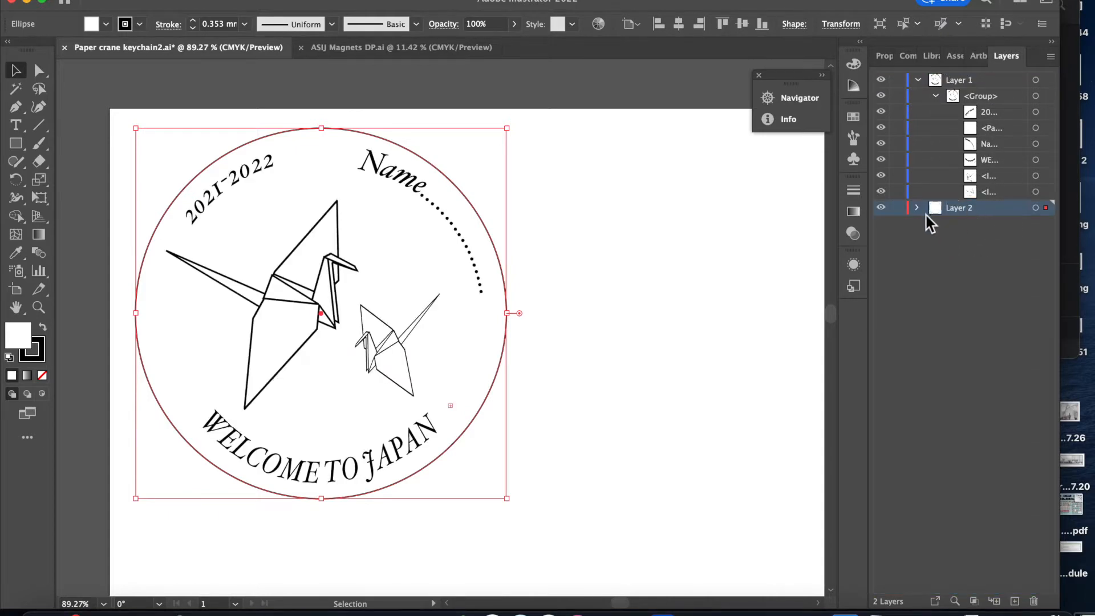
Step: Hide Layer 1 and bring the small hole circle in front of the large circle within Layer 2
left_click(881, 79)
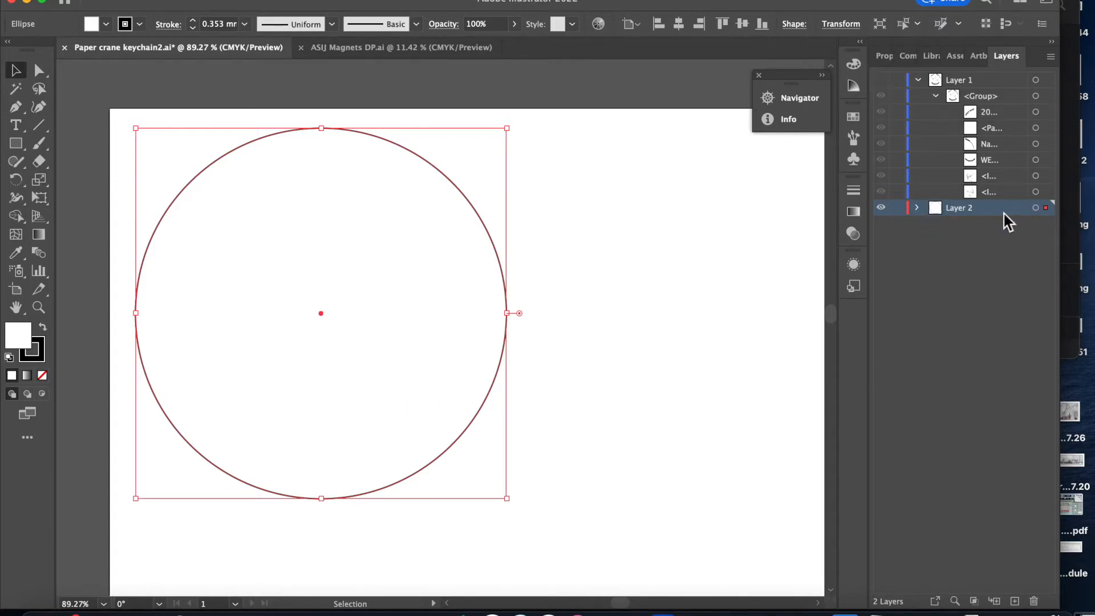
left_click(917, 208)
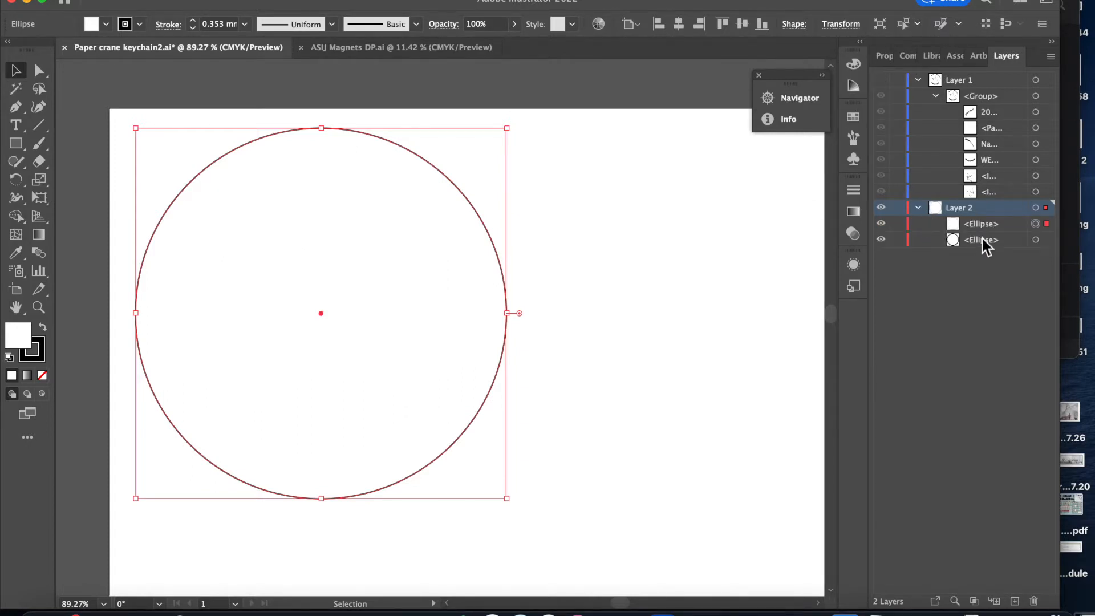
mouse_move(984, 240)
left_mouse_down()
mouse_move(980, 219)
mouse_move(980, 254)
mouse_move(987, 215)
mouse_move(977, 220)
left_mouse_up()
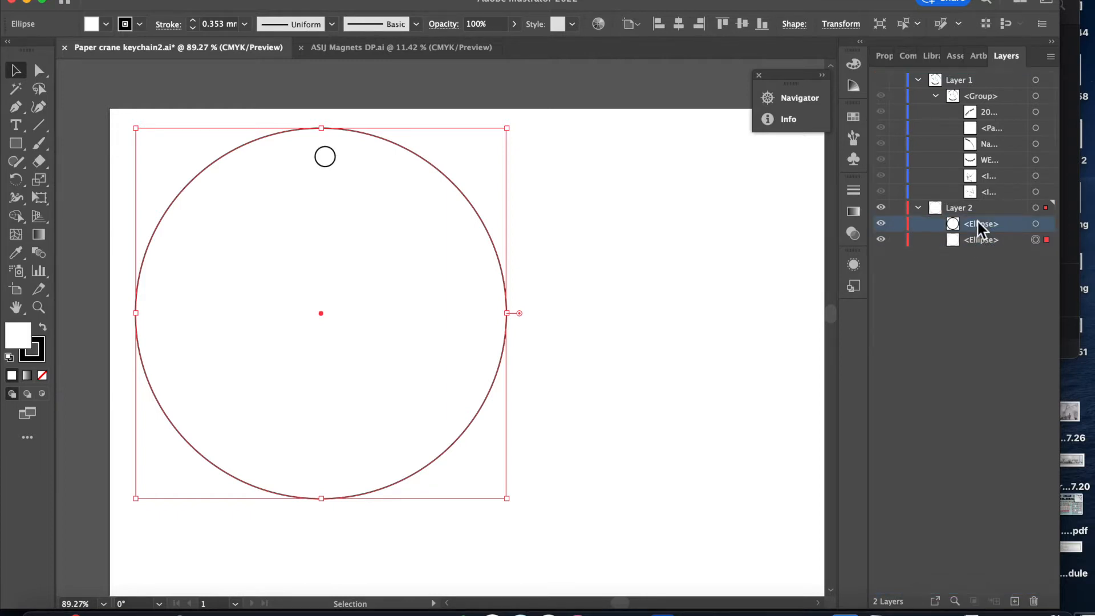
Step: Select both circles in Layer 2 and set their fill to none
left_click(1035, 224, "shift")
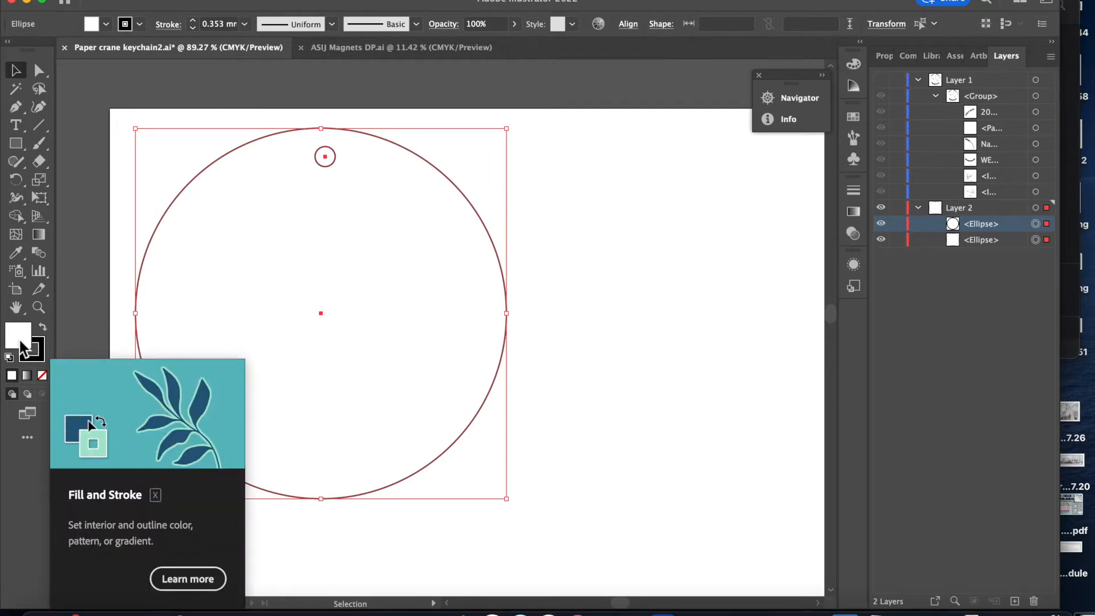
left_click(43, 377)
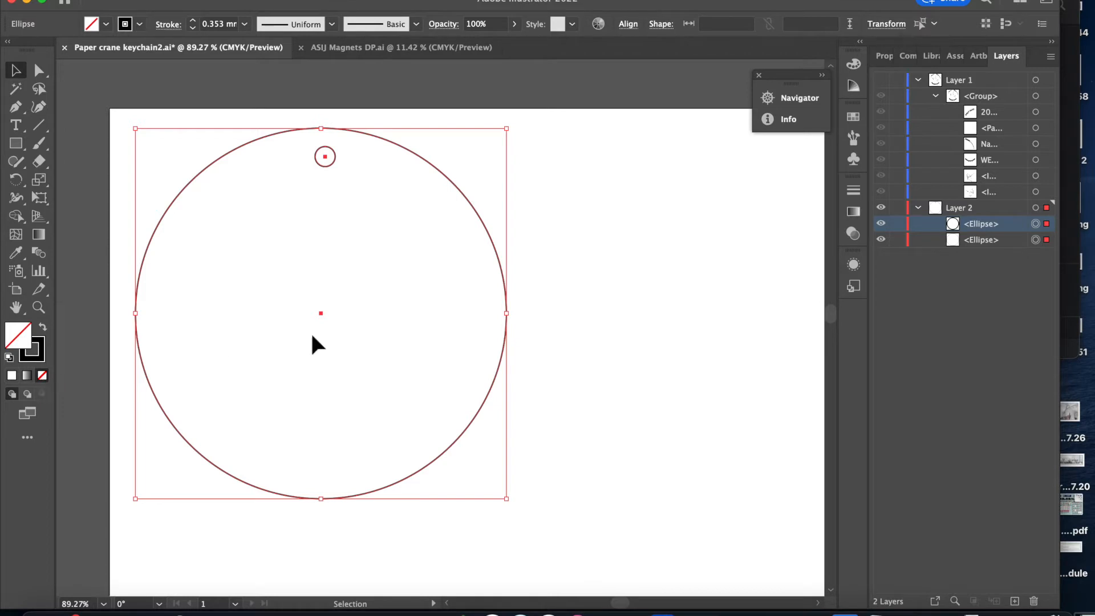
scroll(361, 296, "left", 10)
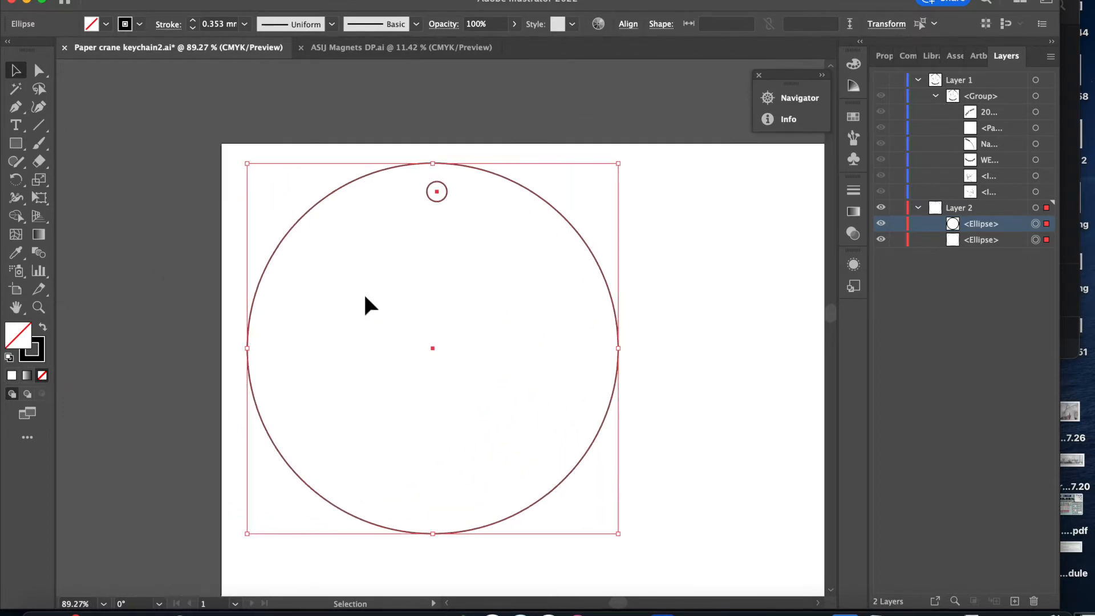
left_click(367, 305)
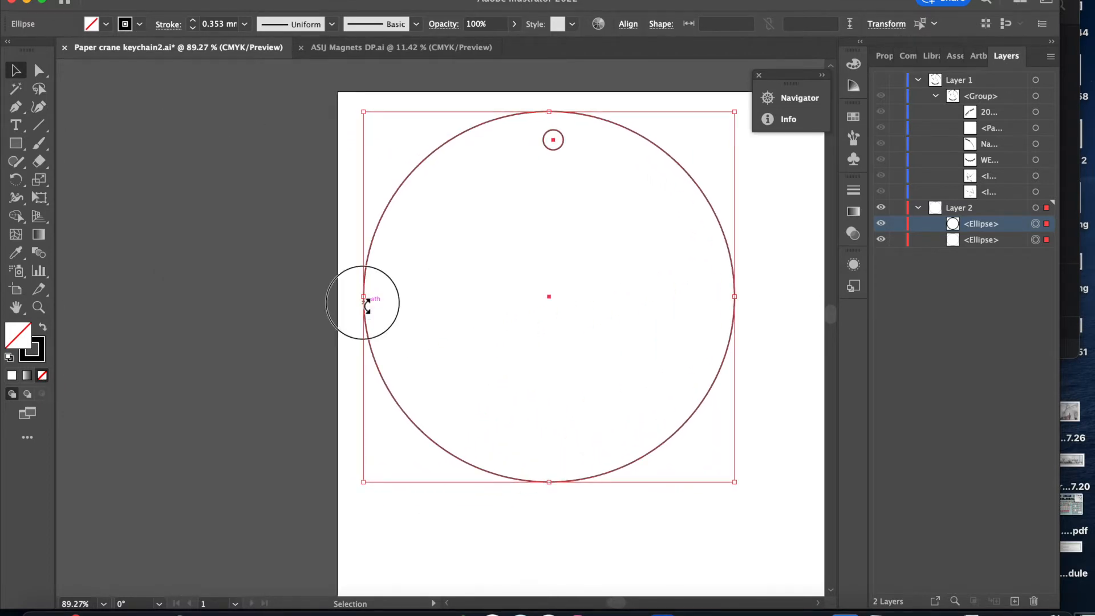
left_click(365, 305)
mouse_move(364, 305)
left_mouse_down()
mouse_move(38, 326)
mouse_move(279, 295)
mouse_move(352, 307)
left_mouse_up()
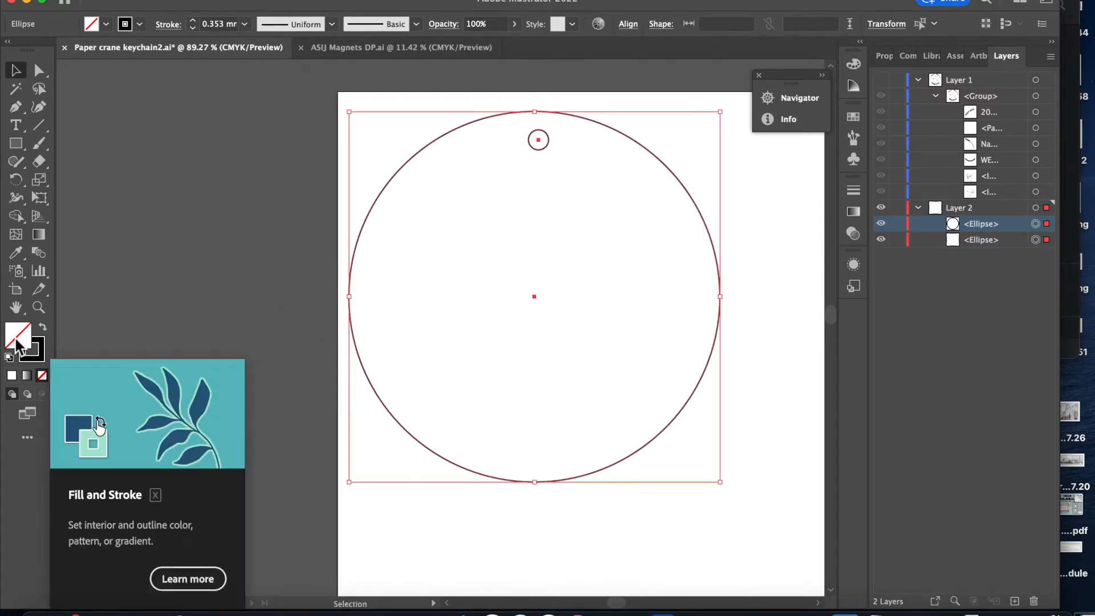
key("super+z")
Step: Compare white fill with no fill on both circles off the artboard, and return them unfilled to the artboard
left_click(12, 375)
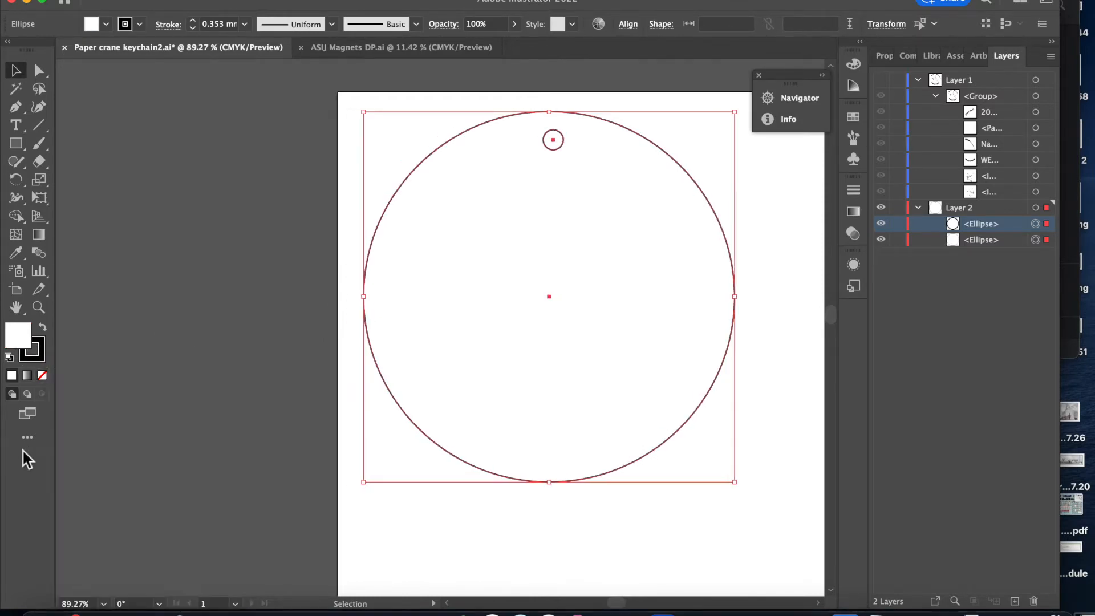
left_click_drag(383, 227, 72, 284)
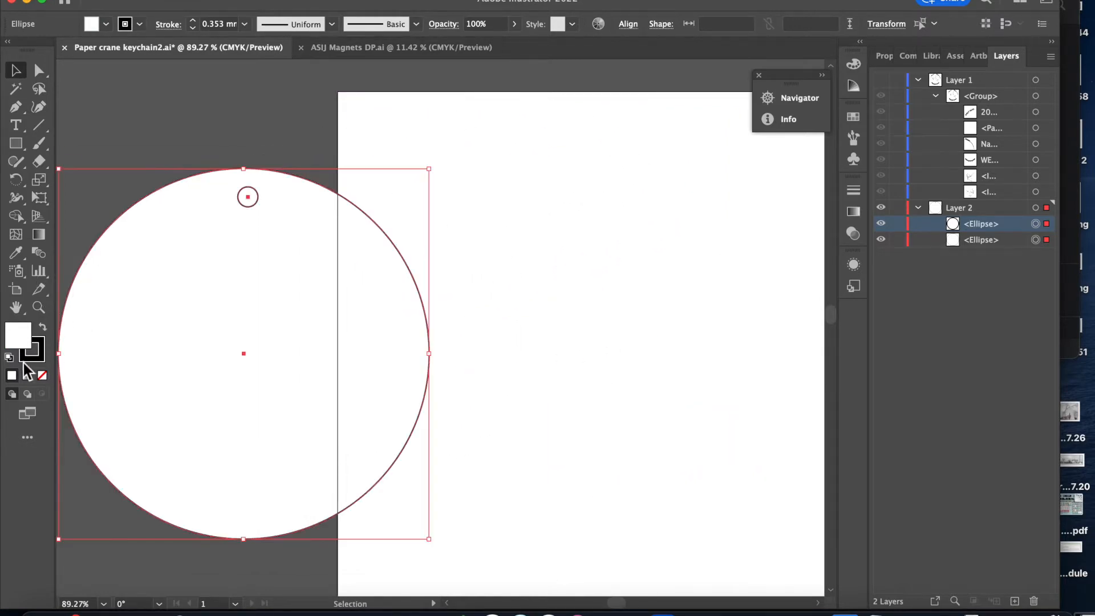
left_click(43, 375)
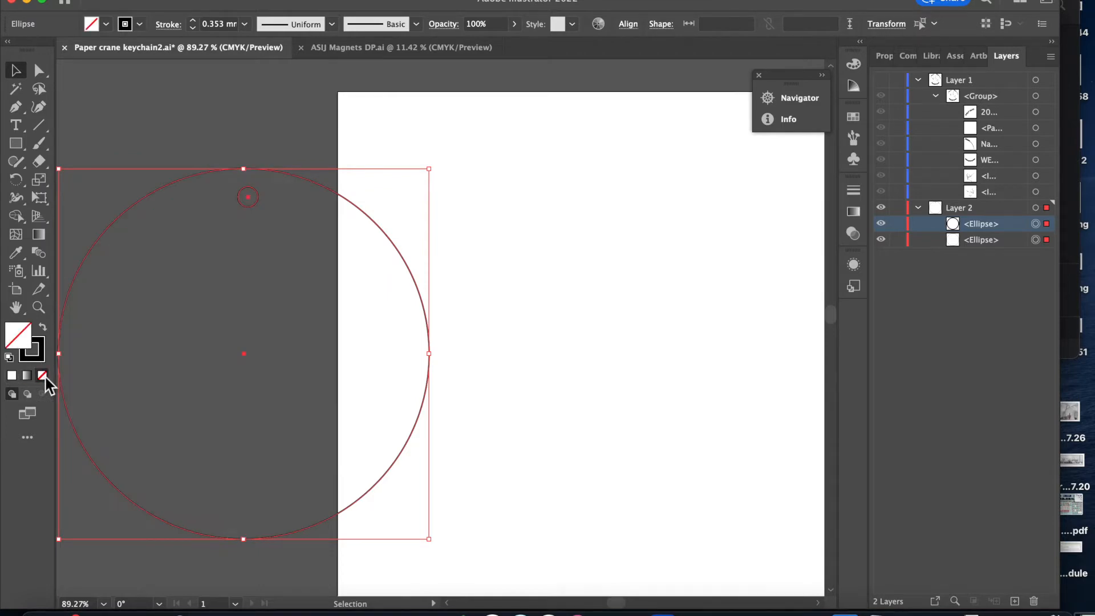
left_click_drag(245, 205, 550, 155)
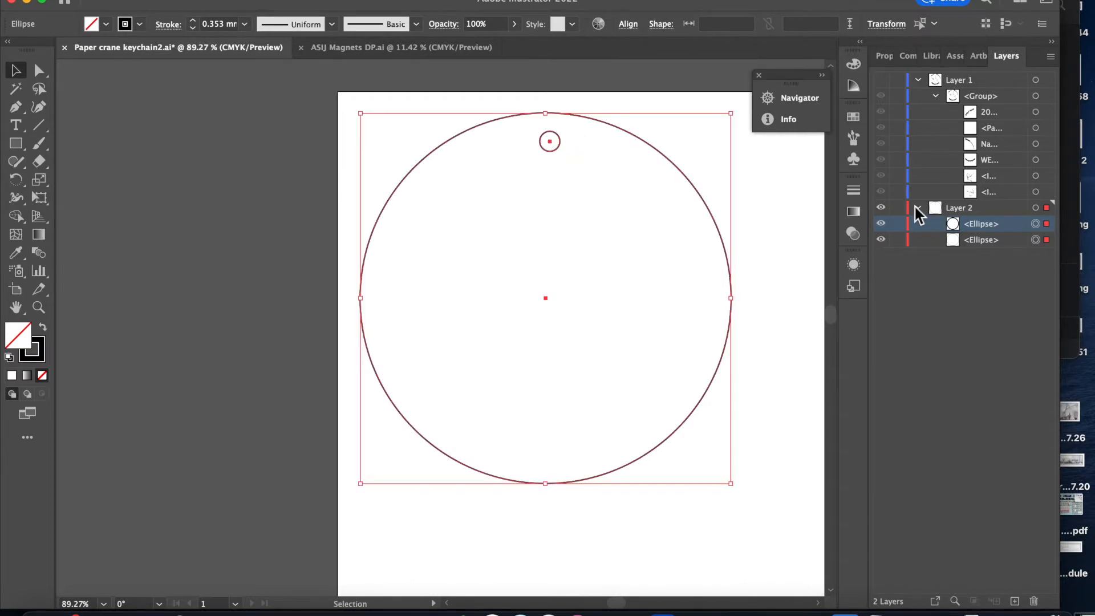
Step: Show Layer 1 again, and hide and lock Layer 2
left_click(883, 85)
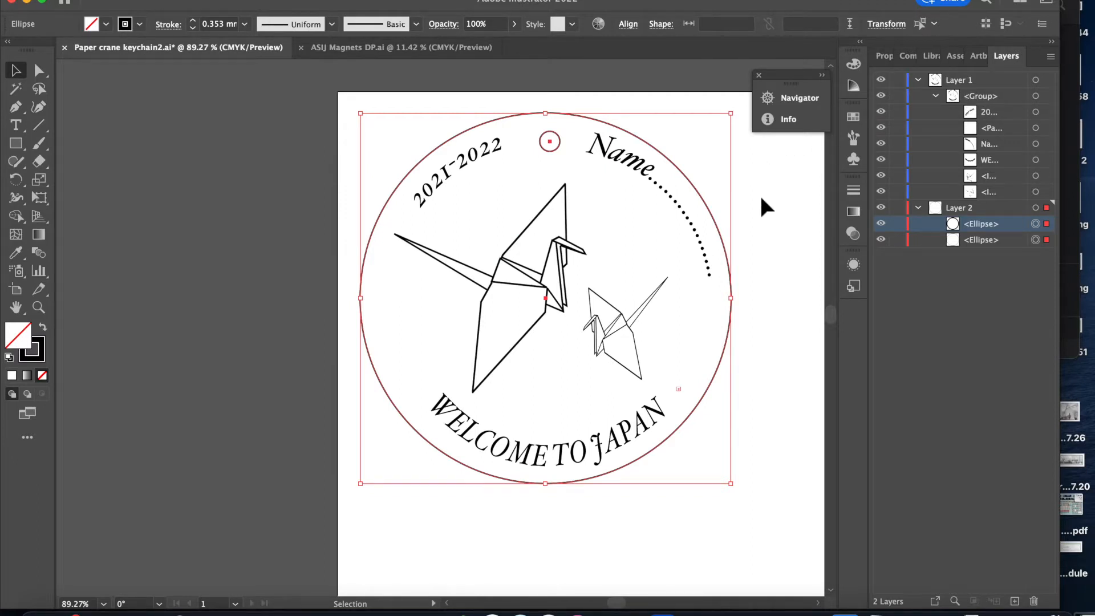
left_click(779, 266)
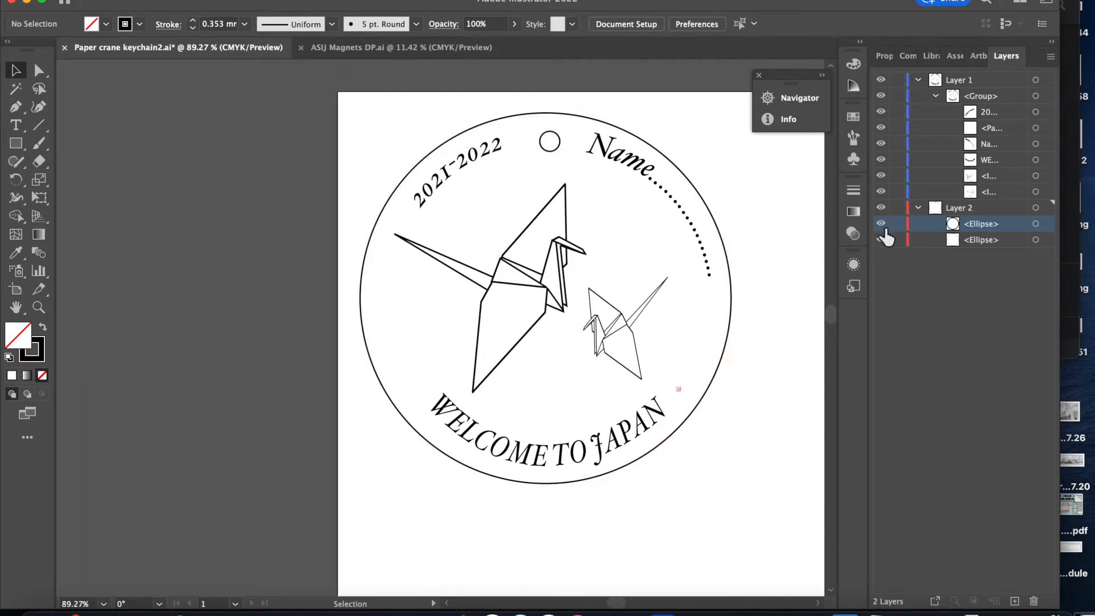
left_click(882, 208)
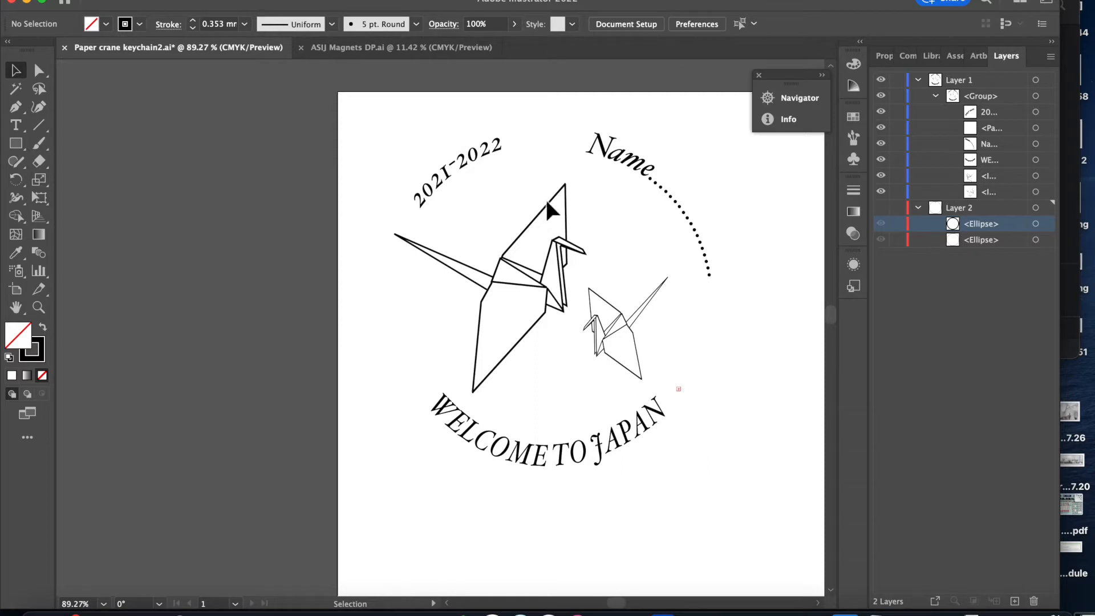
left_click(898, 208)
Step: Move all of Layer 1's artwork off the artboard to check it for fills, and undo the move
left_click(1036, 79)
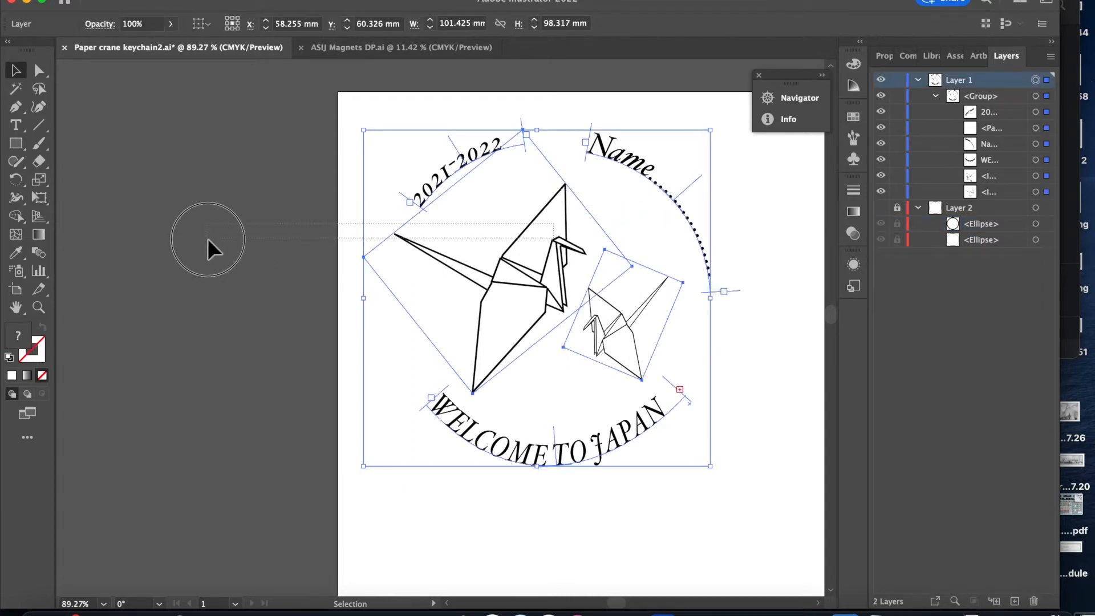
left_click_drag(506, 258, 108, 276)
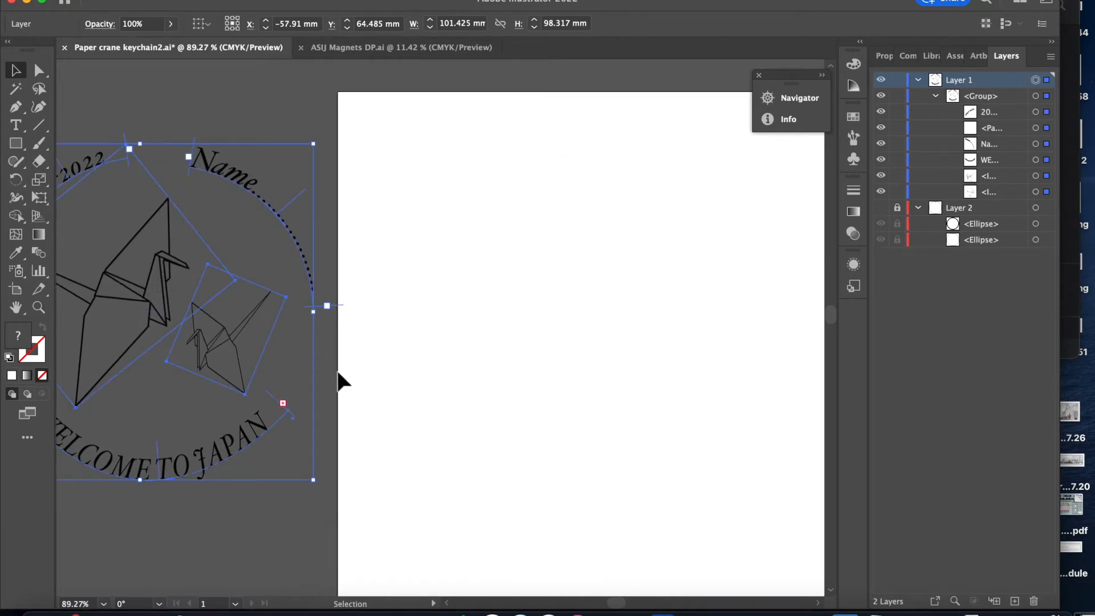
scroll(337, 371, "left", 5)
scroll(336, 371, "left", 1)
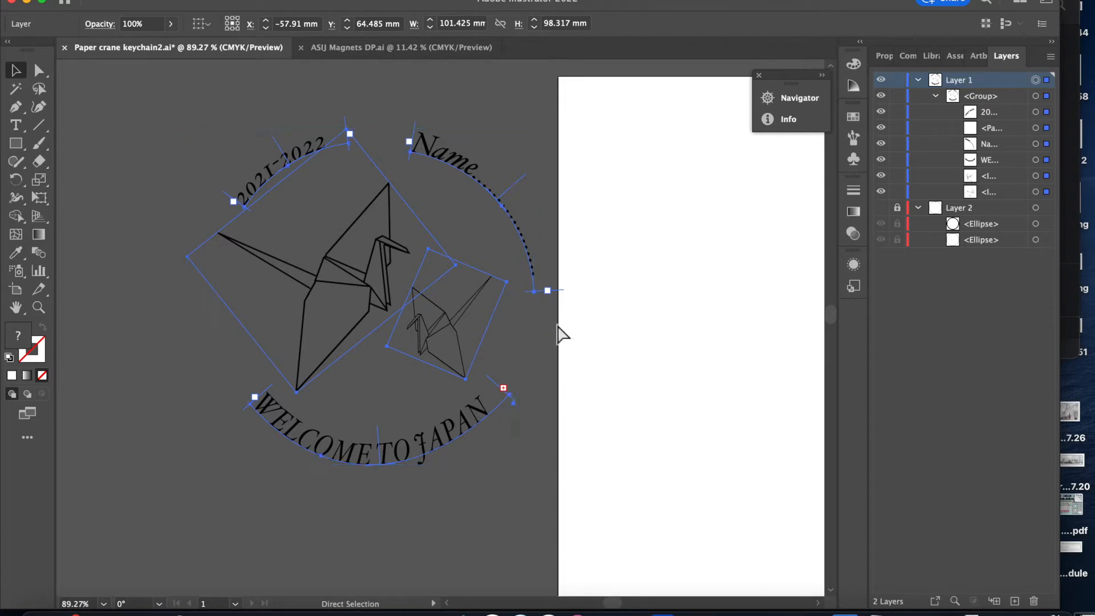
key("super+z")
scroll(556, 324, "right", 6)
scroll(555, 320, "right", 3)
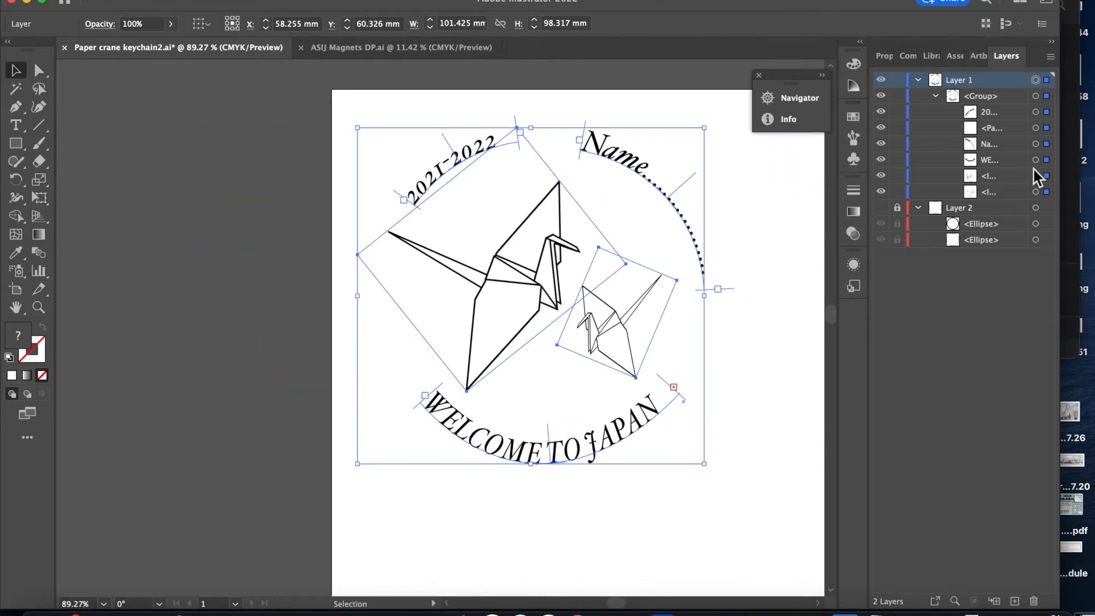
Step: Show Layer 2 and hide Layer 1 so only the circles are displayed
left_click(881, 208)
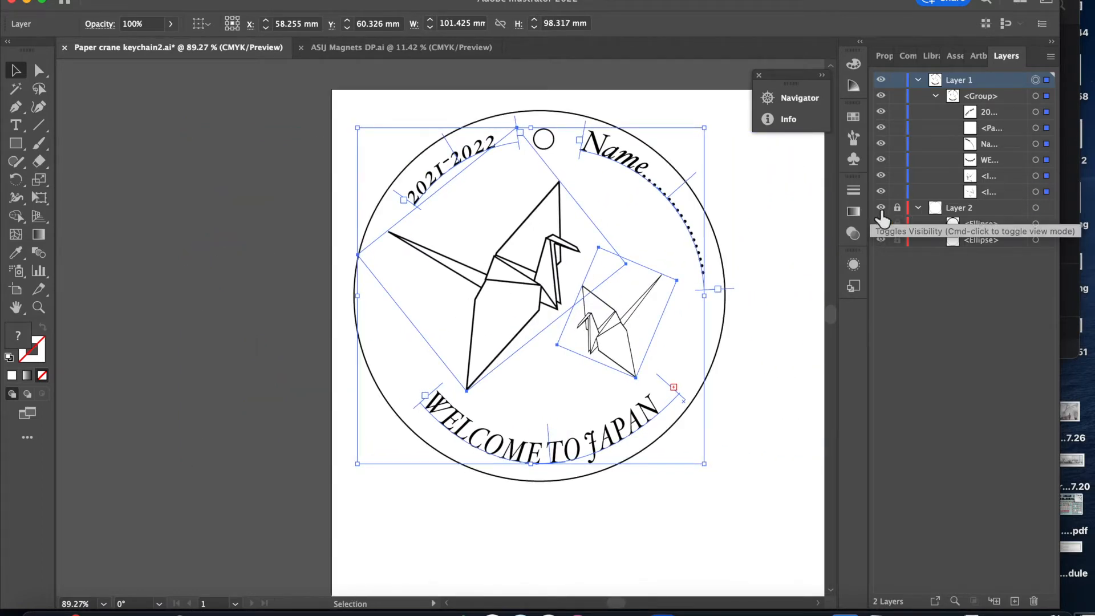
left_click(749, 343)
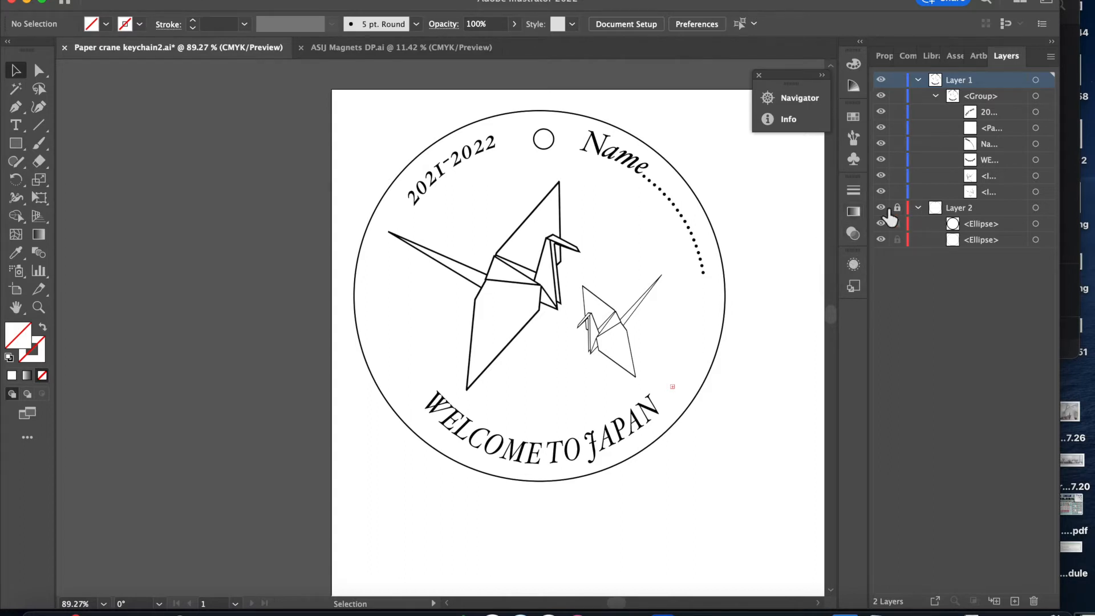
left_click(881, 80)
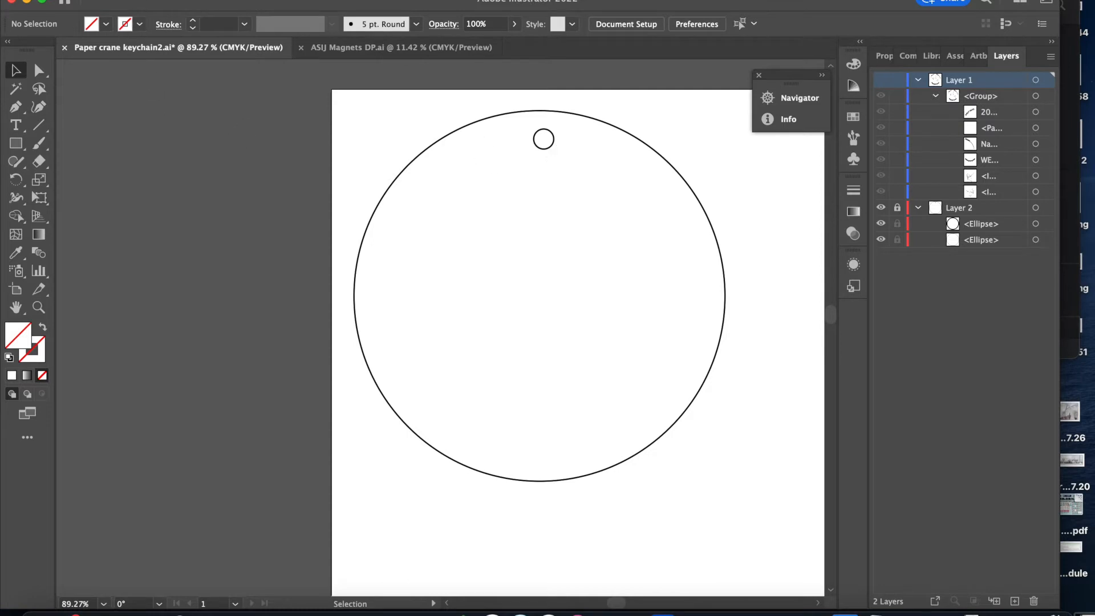
Step: Save the circles to the Desktop as Paper crane keychain2 BASE.svg in SVG format, accepting the SVG 1.1 options
left_click(111, 0)
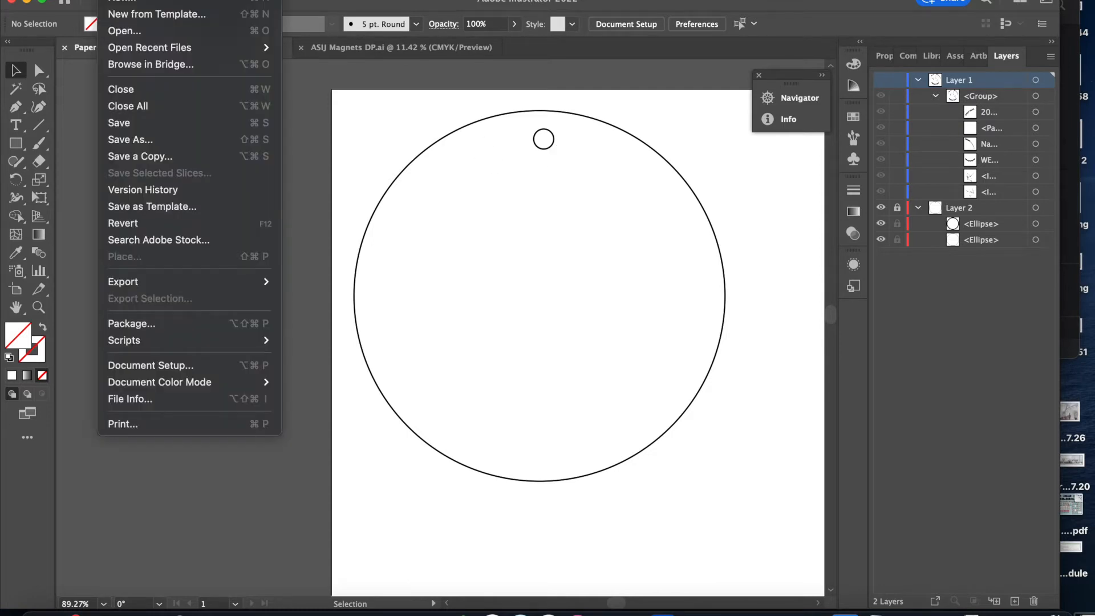
left_click(147, 140)
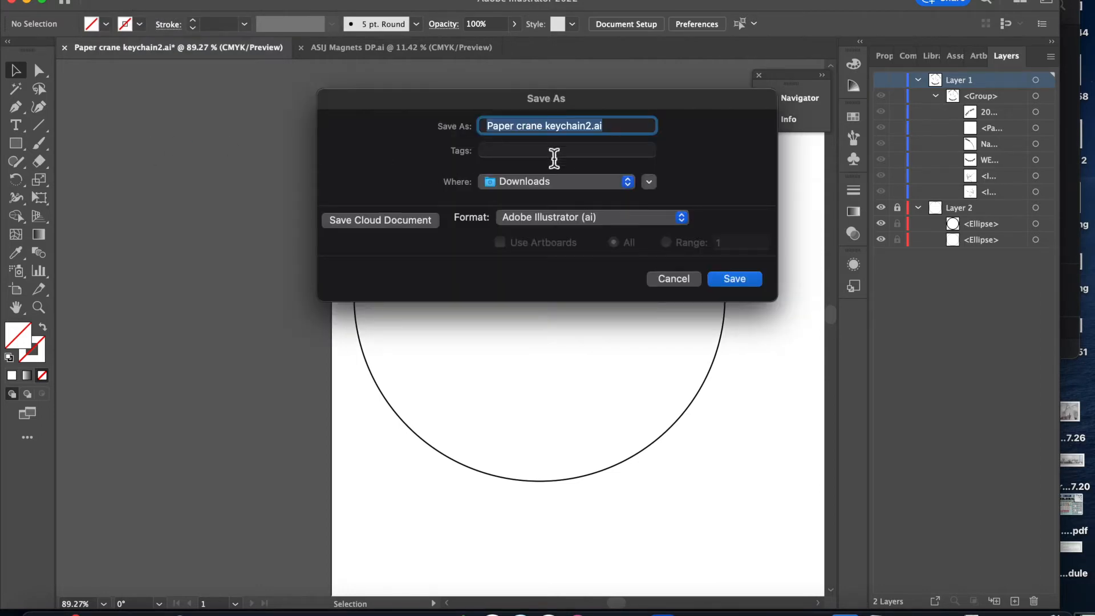
left_click(591, 128)
type("BASE")
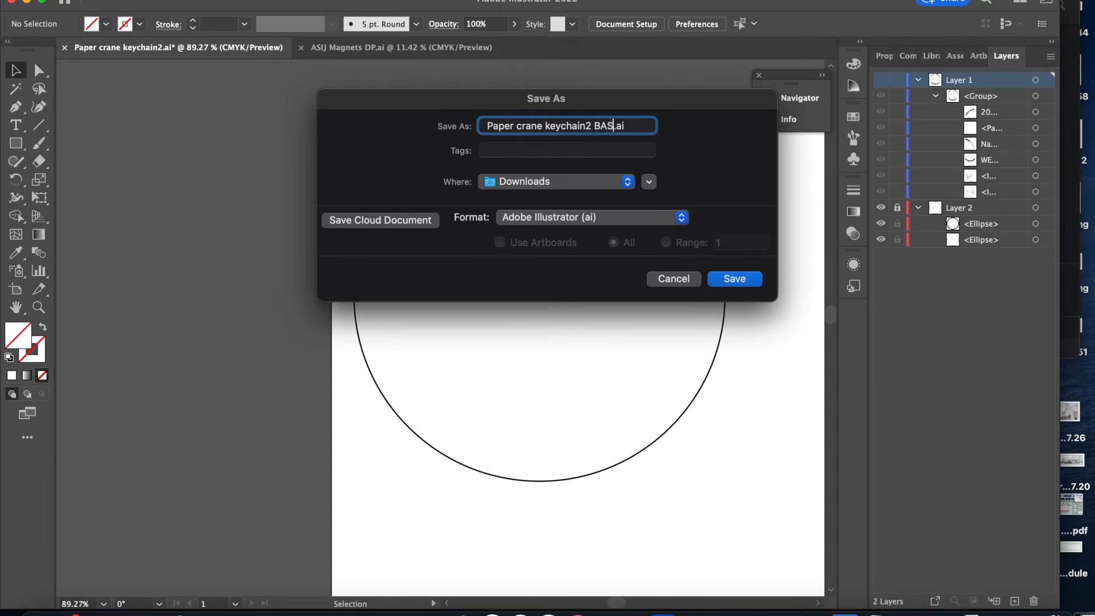
left_click(659, 216)
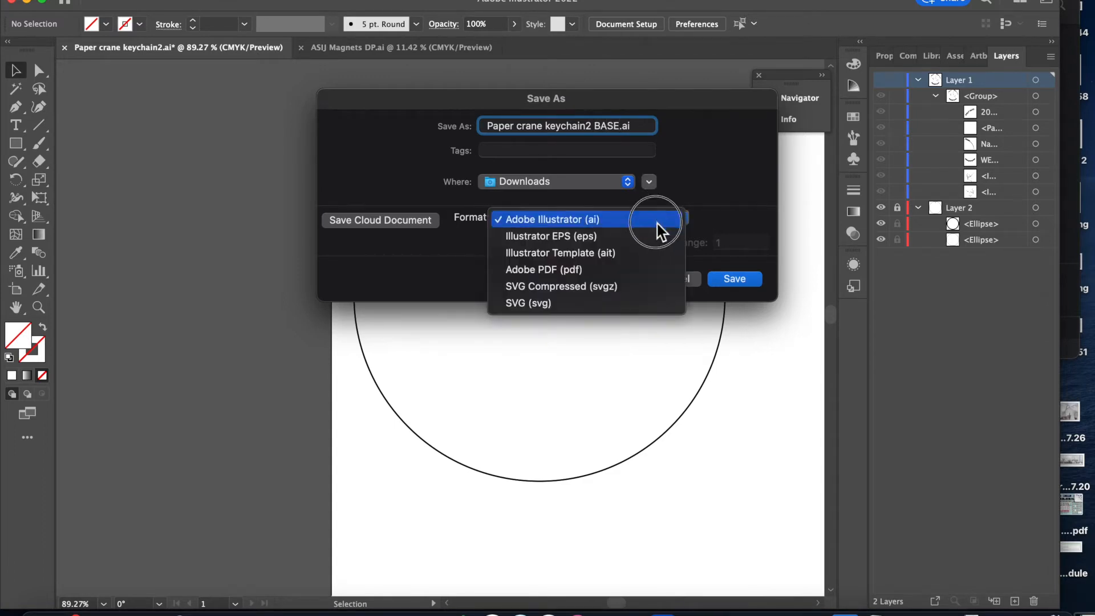
left_click(627, 304)
left_click(602, 186)
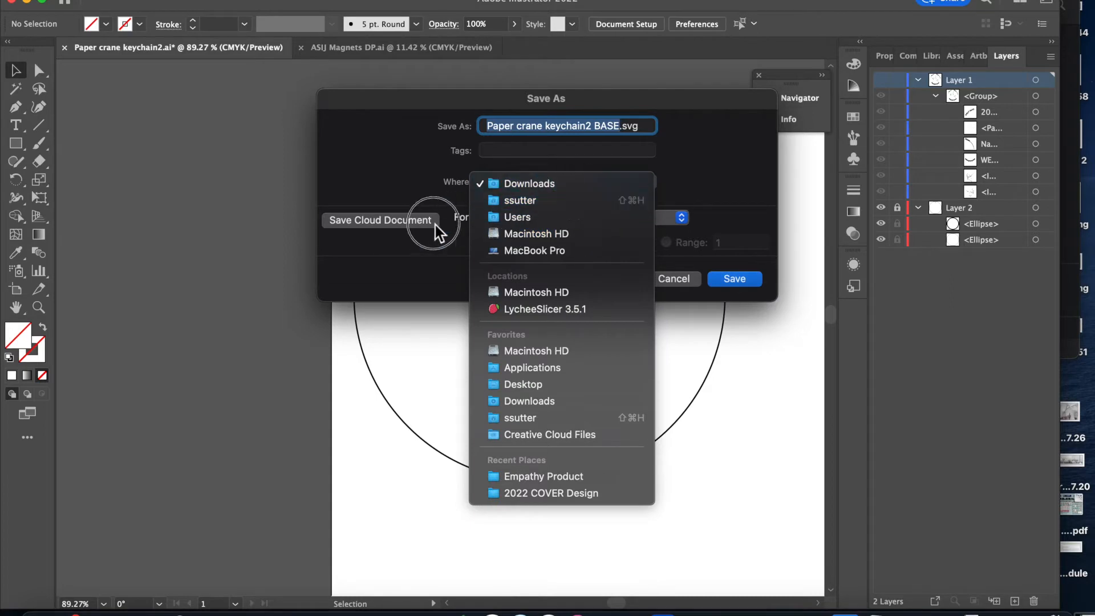
left_click(546, 384)
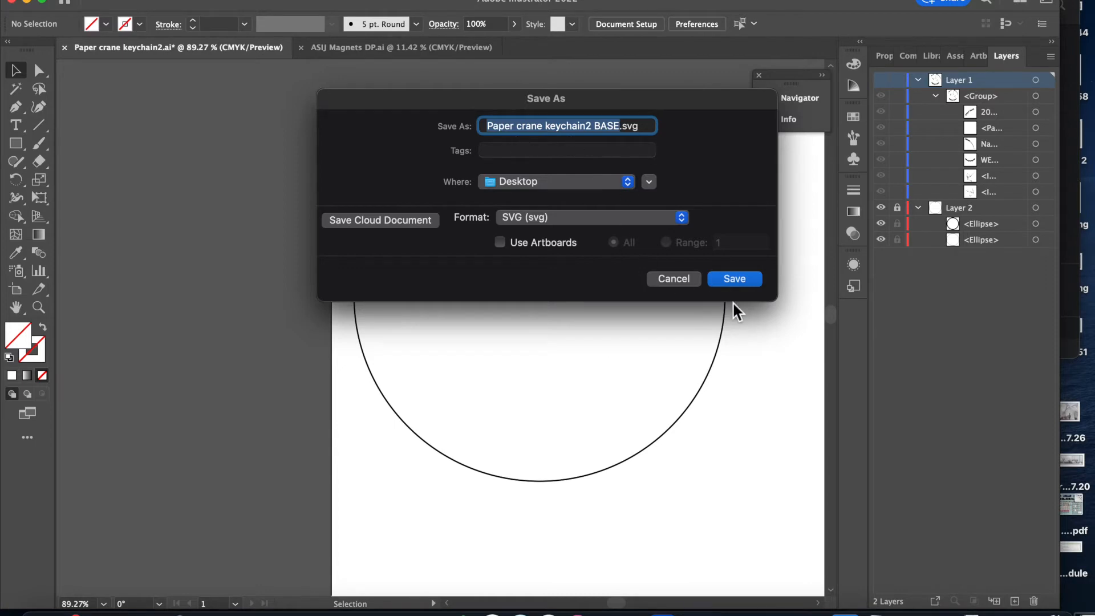
left_click(738, 279)
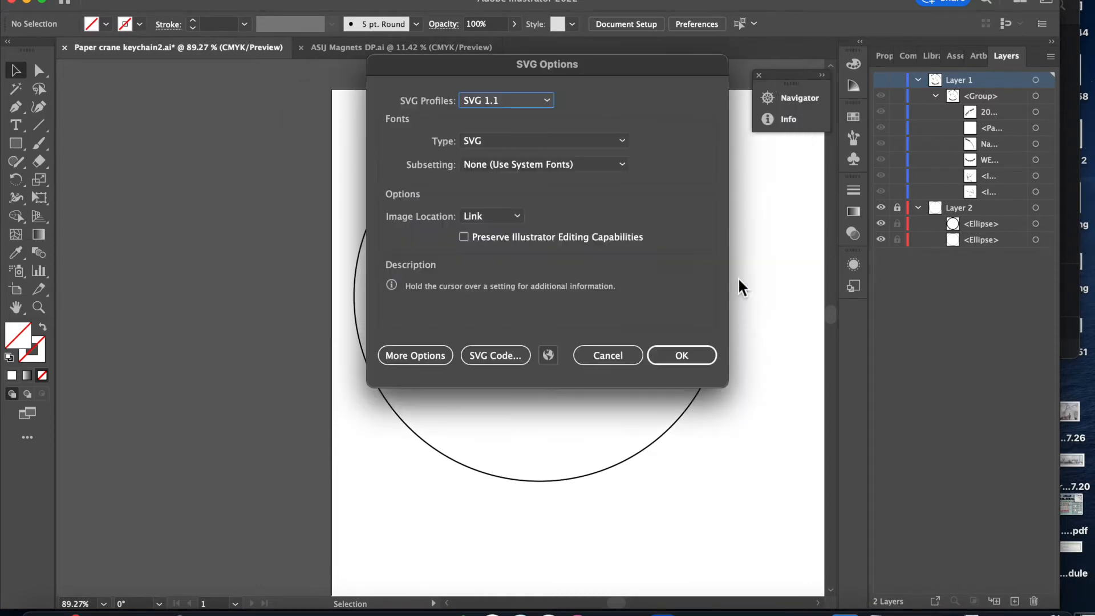
left_click(680, 358)
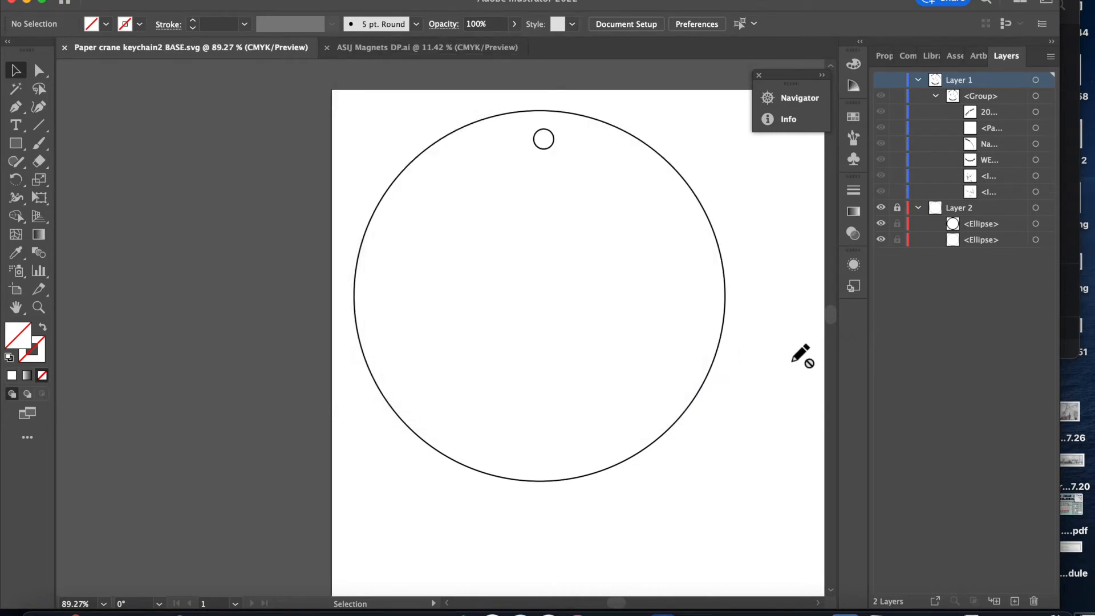
Step: Display only Layer 1 by hiding Layer 2, and select all of its text and crane artwork
left_click(881, 80)
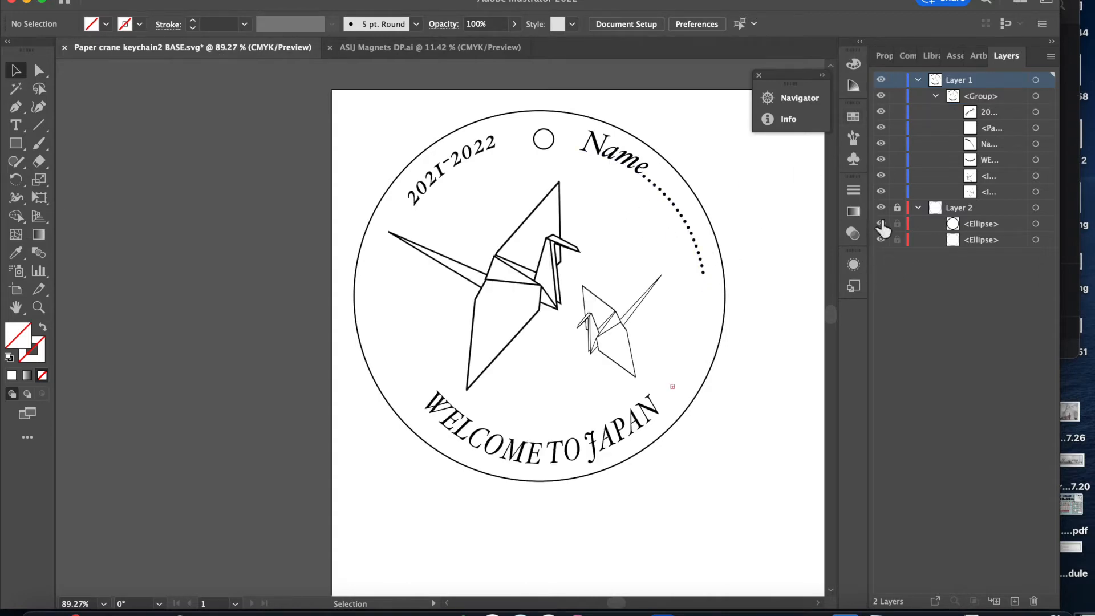
left_click(881, 208)
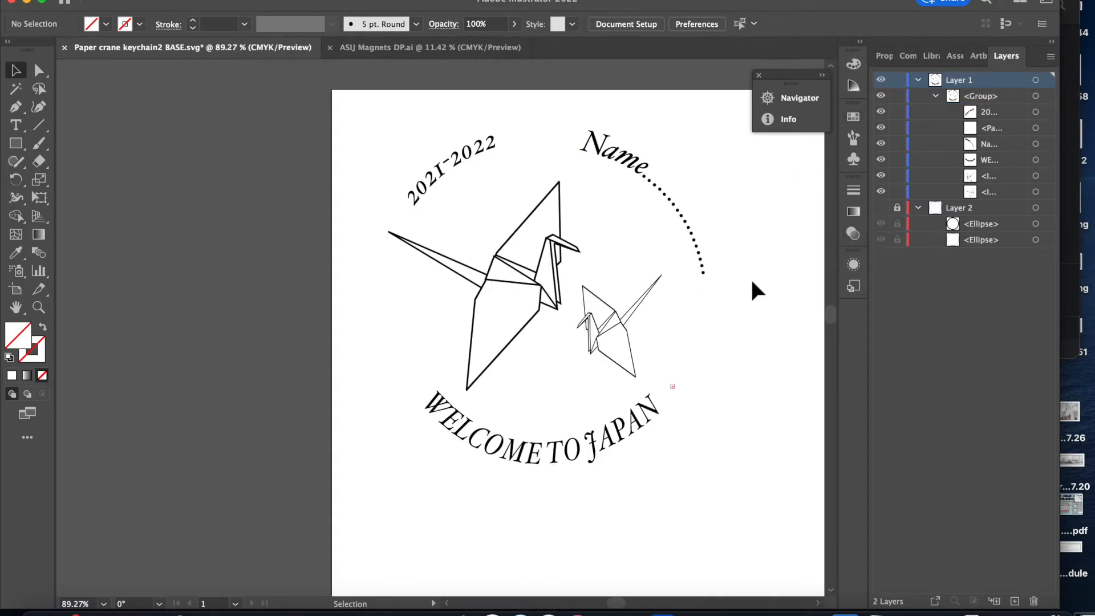
left_click_drag(375, 111, 745, 504)
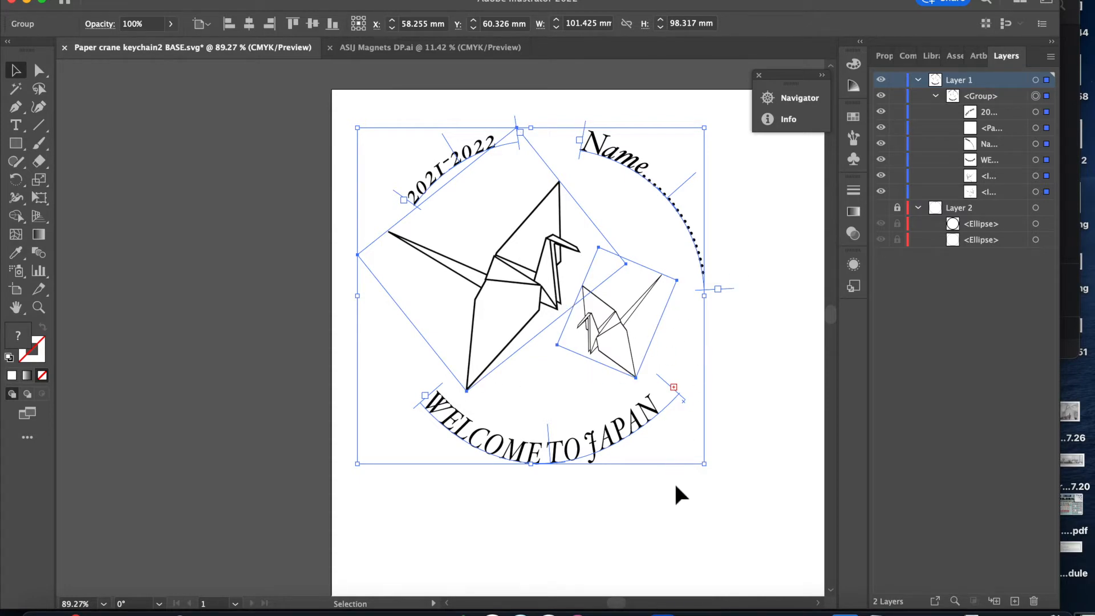
Step: Examine the selected artwork up close against the document grid, and hide the grid again
key("super")
key("super+apostrophe")
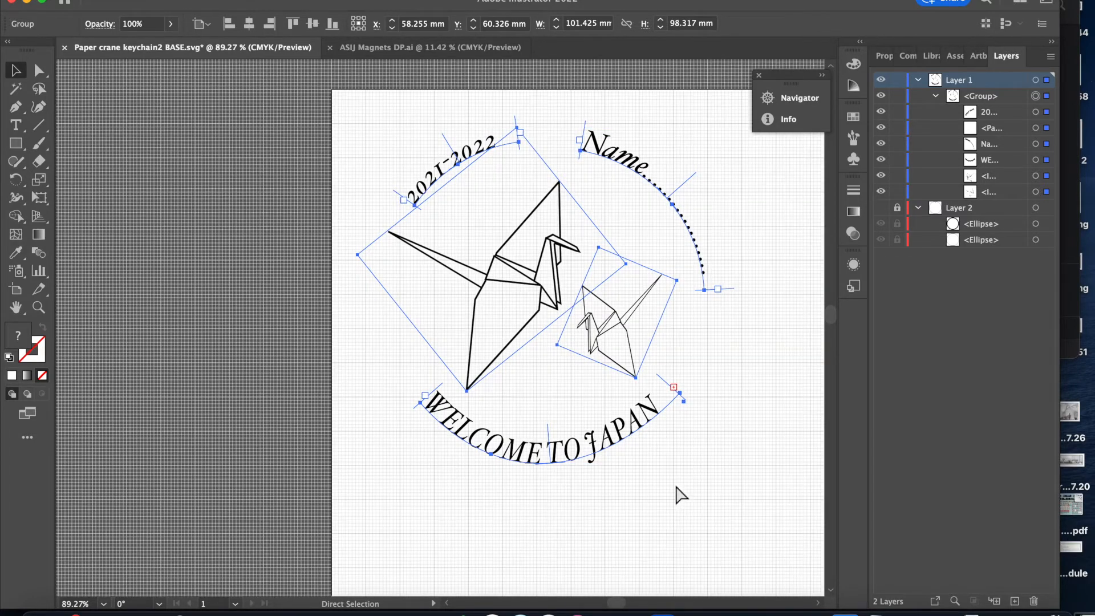
scroll(679, 494, "up", 5, "alt")
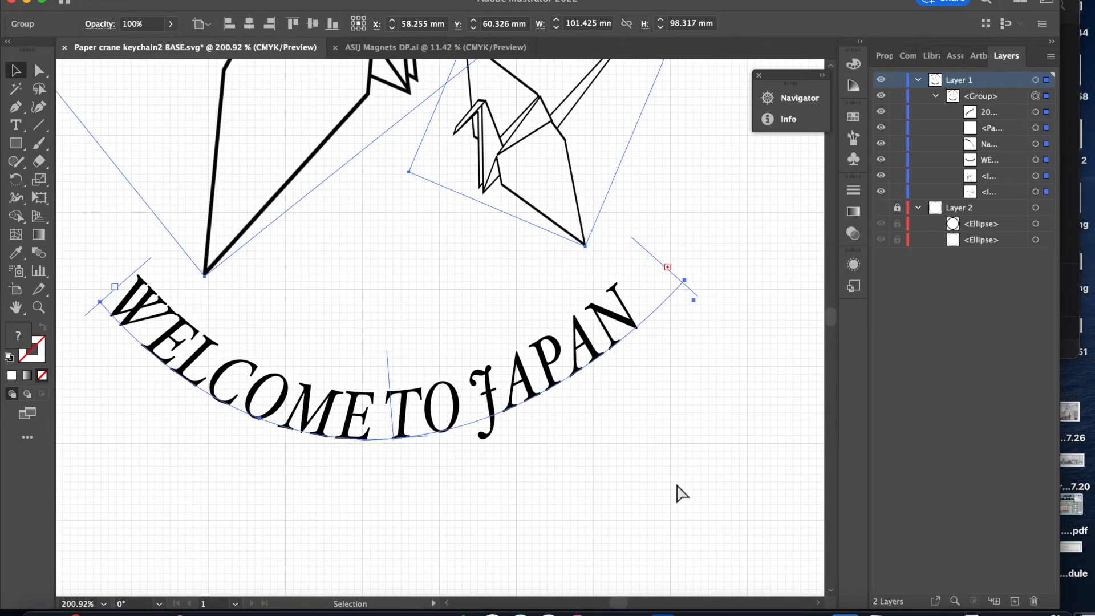
key("super+apostrophe")
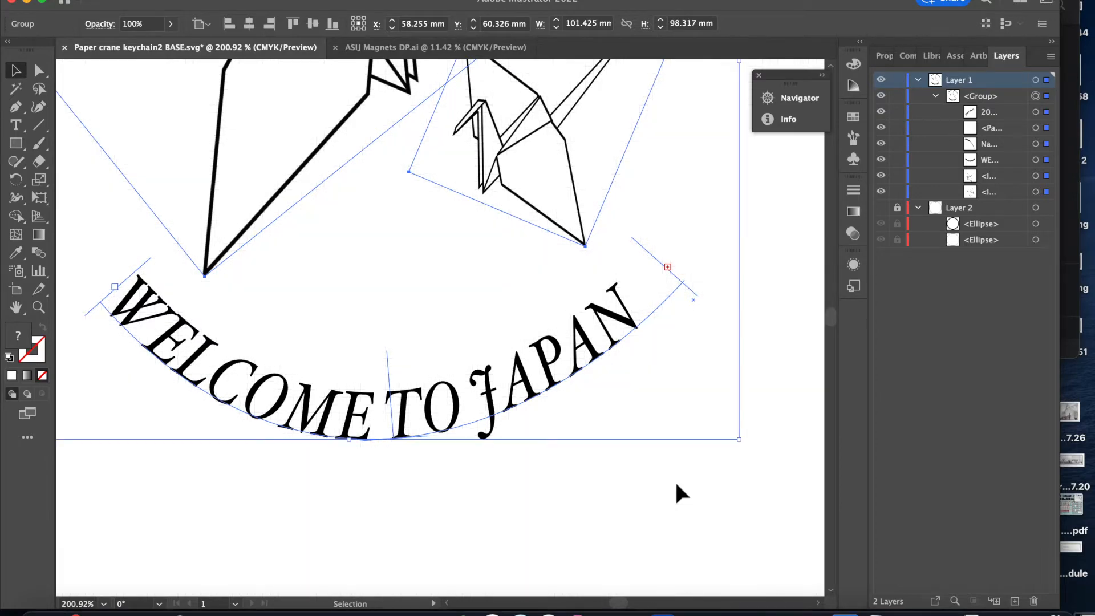
scroll(676, 484, "down", 5, "alt")
scroll(679, 493, "right", 5)
scroll(679, 493, "down", 2)
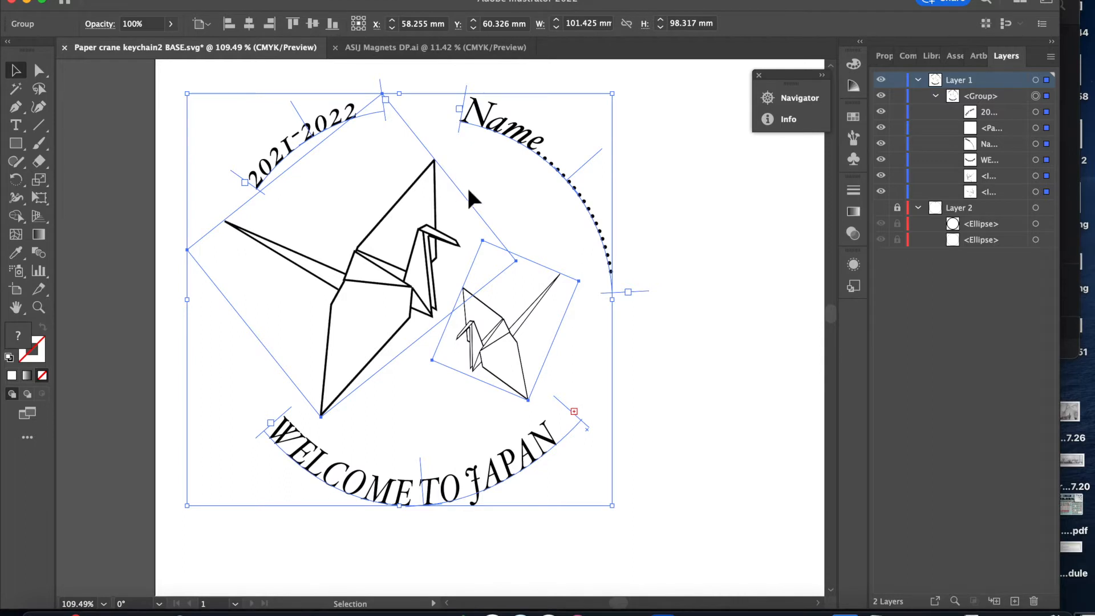
Step: Export the artwork to the Desktop as Paper crane keychain2 DECAL.png at High (300 ppi) with a transparent background
left_click(185, 0)
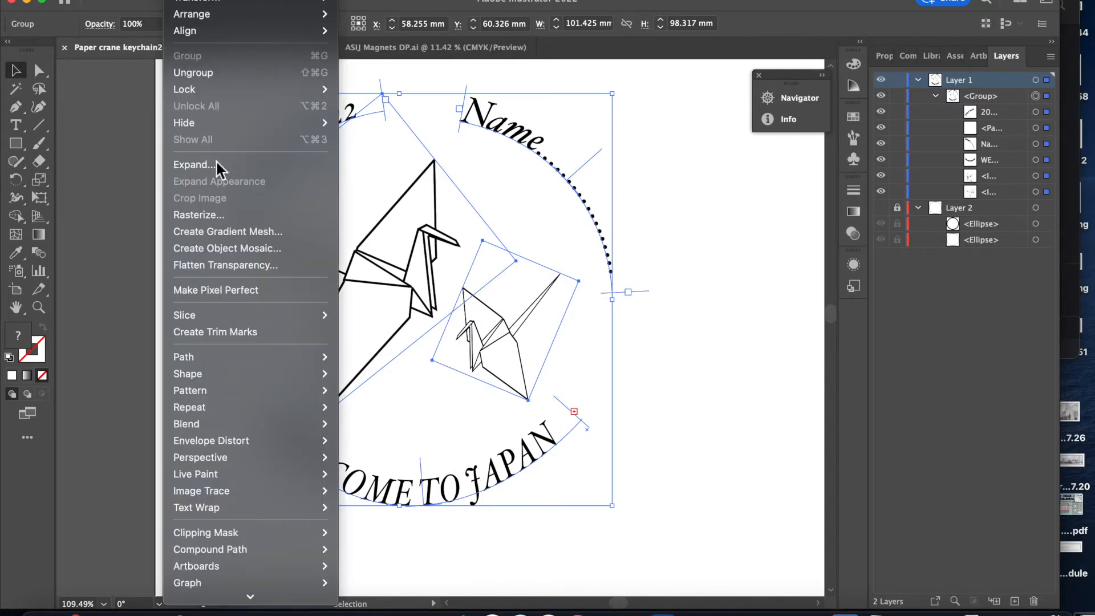
mouse_move(108, 0)
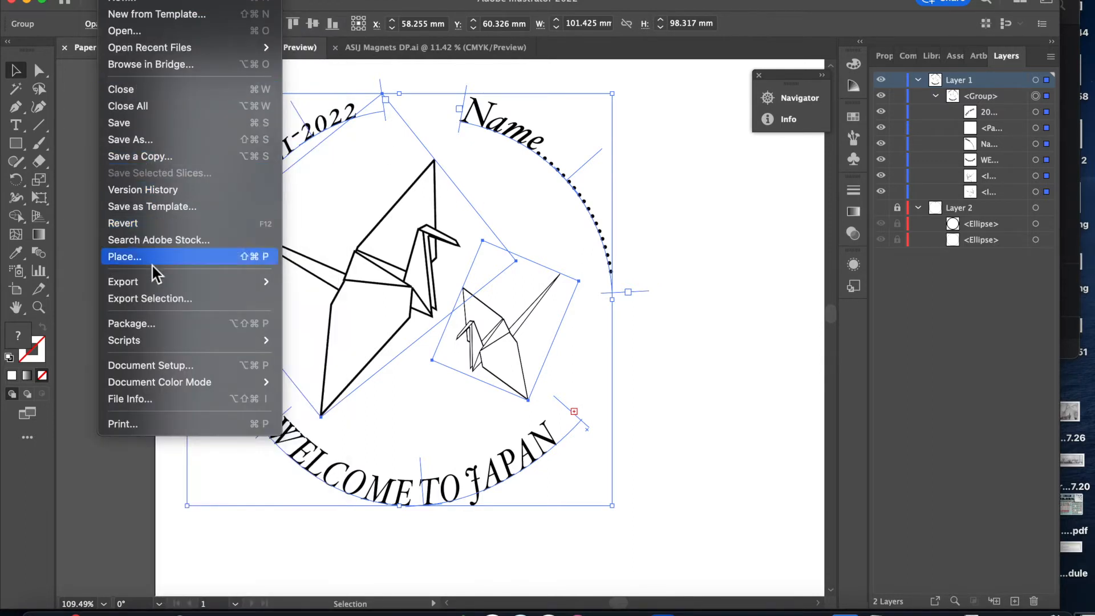
mouse_move(159, 285)
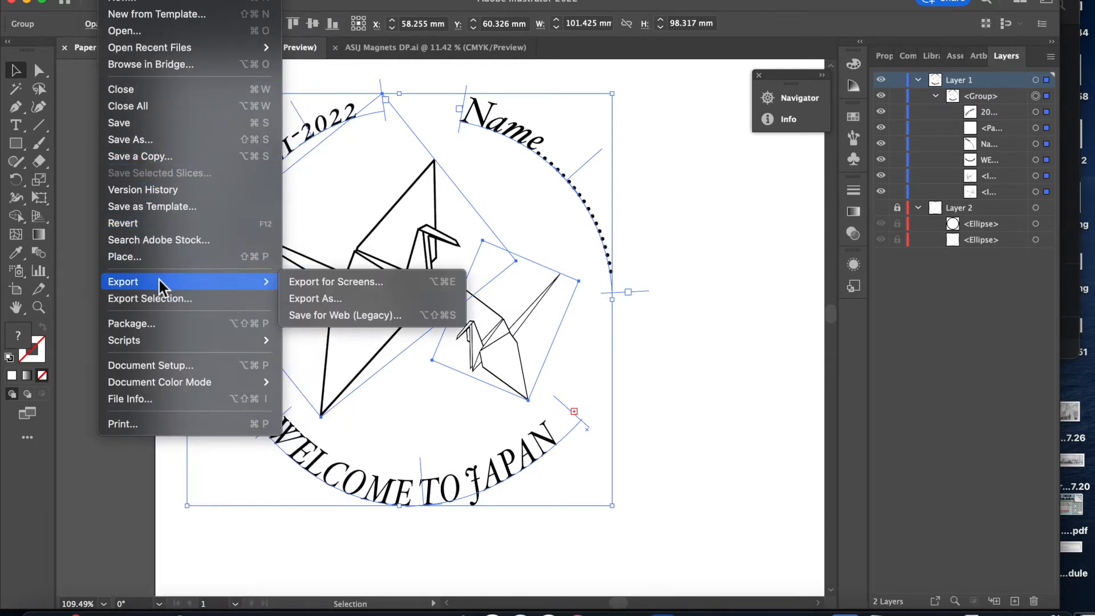
left_click(319, 301)
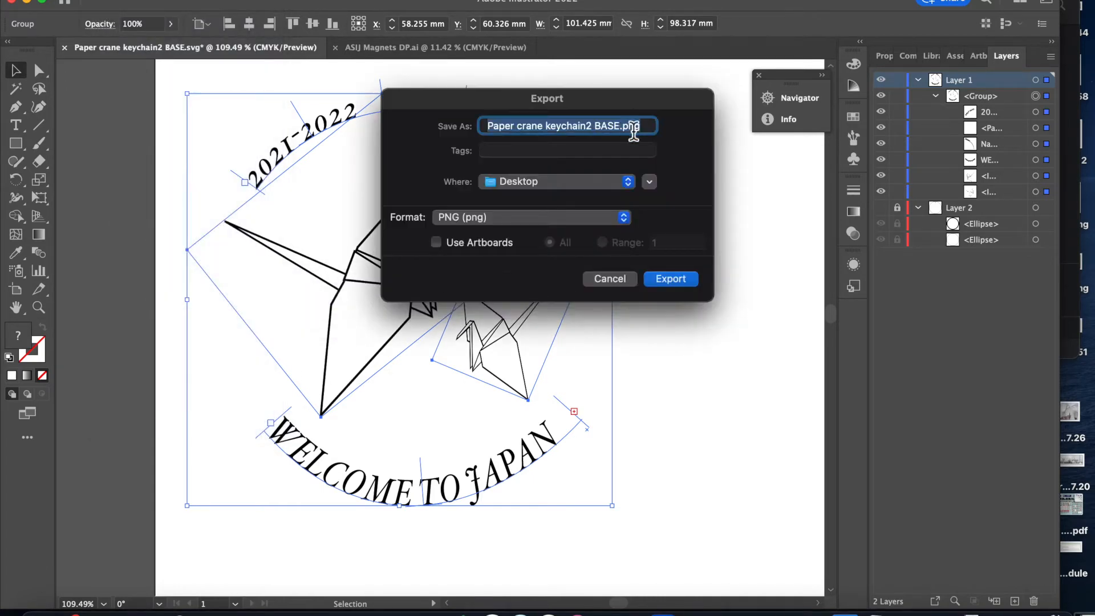
double_click(605, 126)
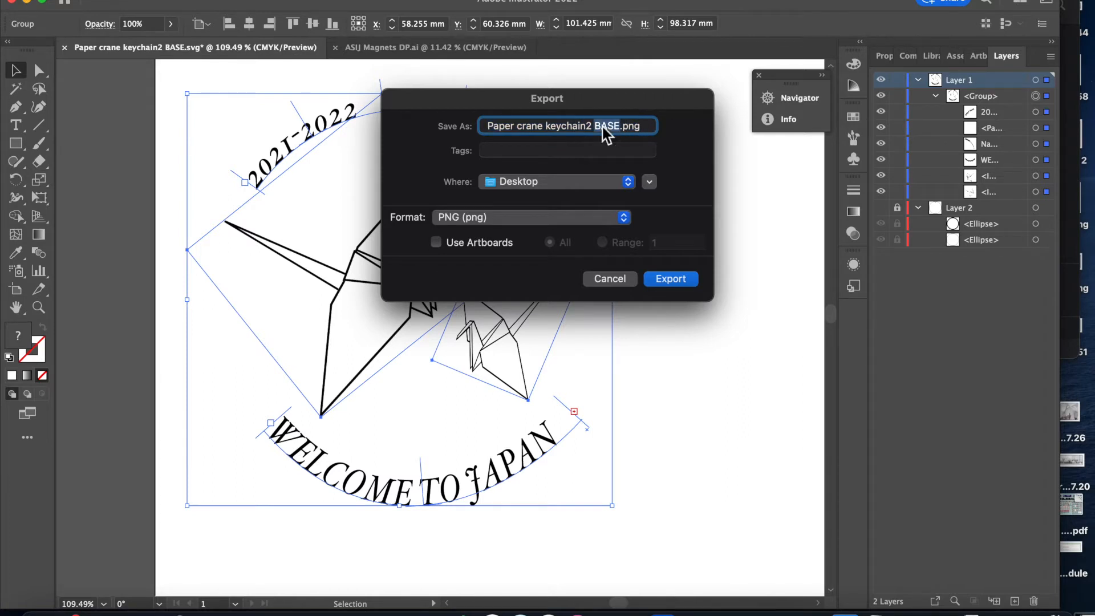
type("DECAL")
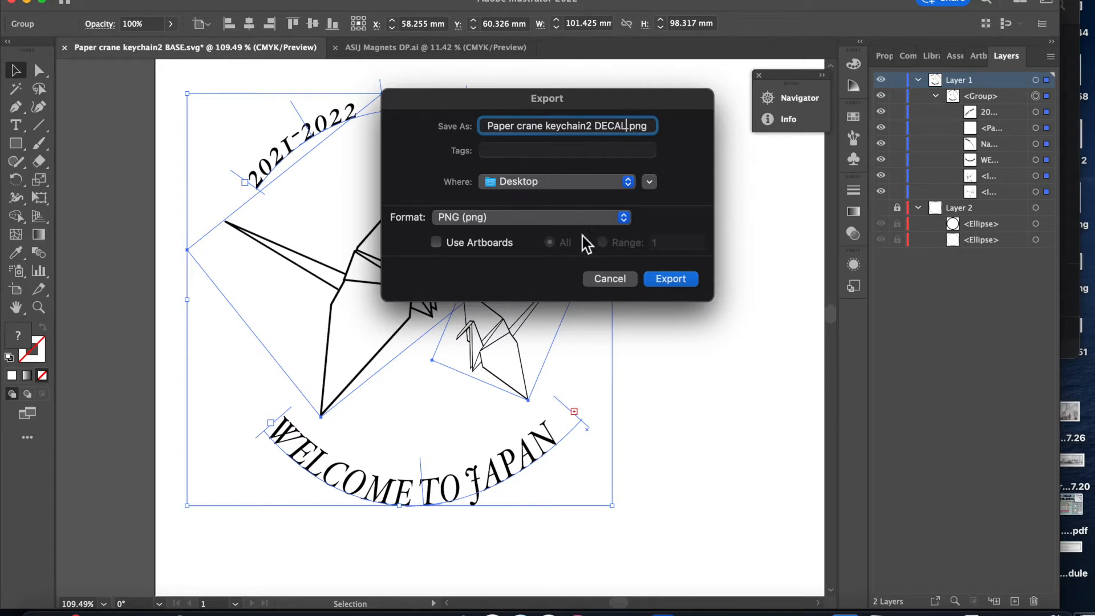
left_click(680, 279)
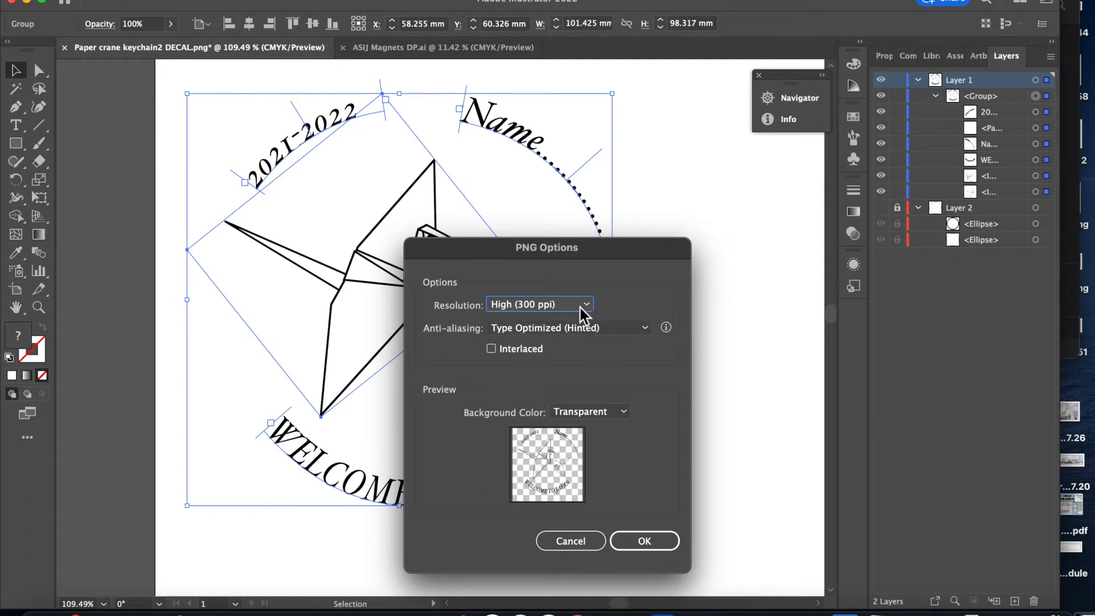
left_click(636, 541)
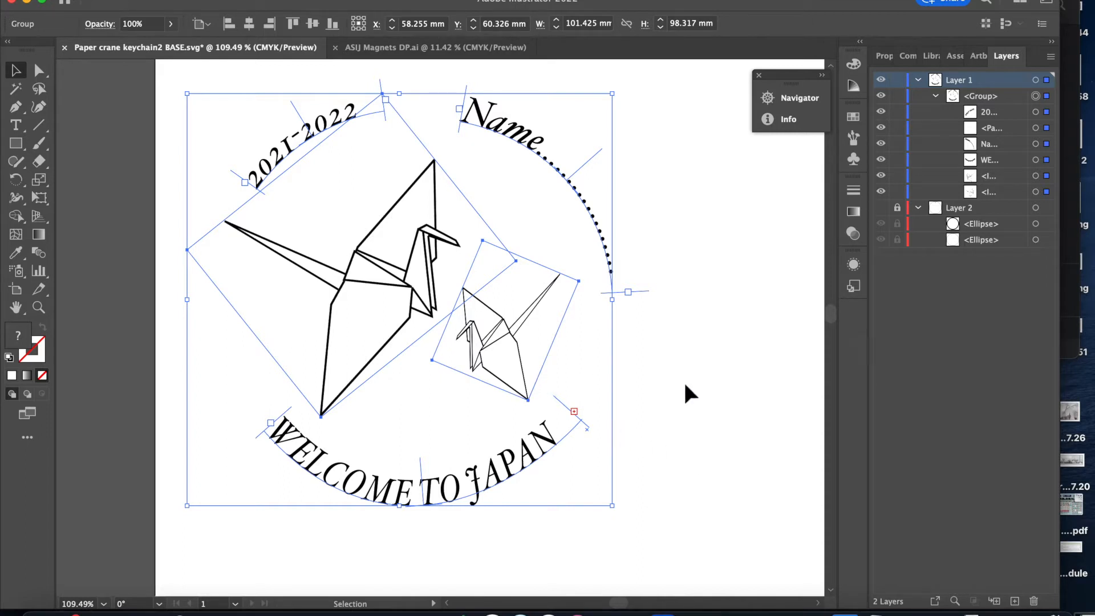
left_click(687, 407)
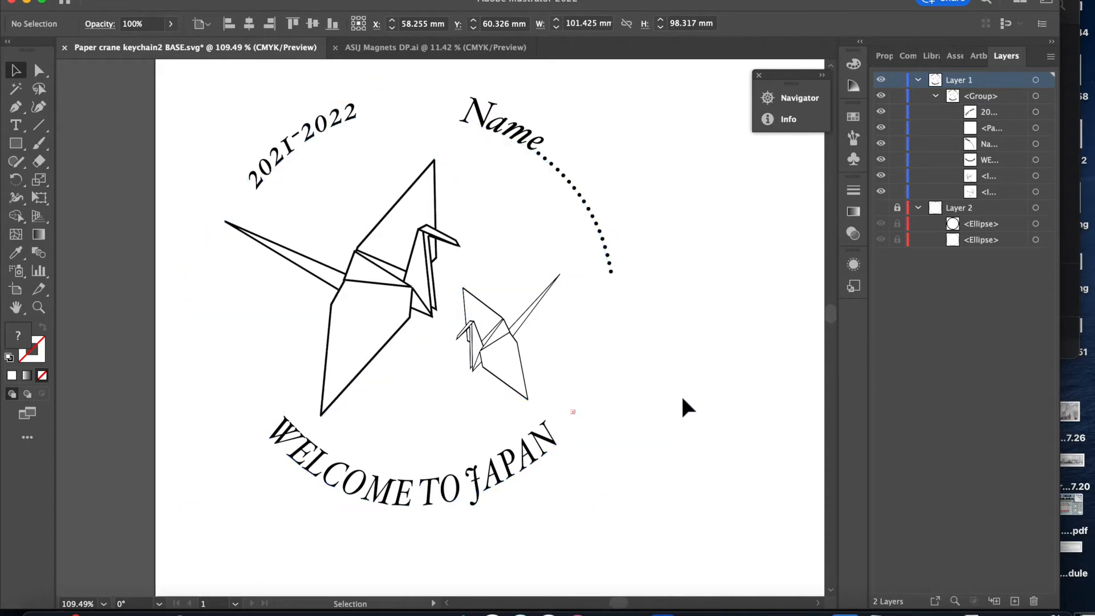
left_click(411, 331)
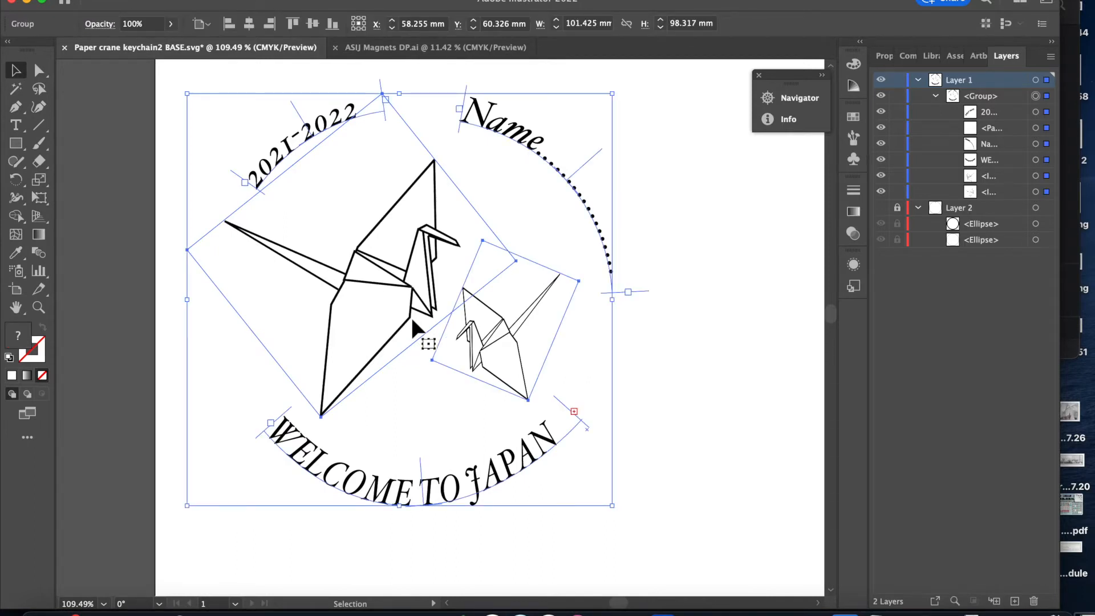
left_click(658, 350)
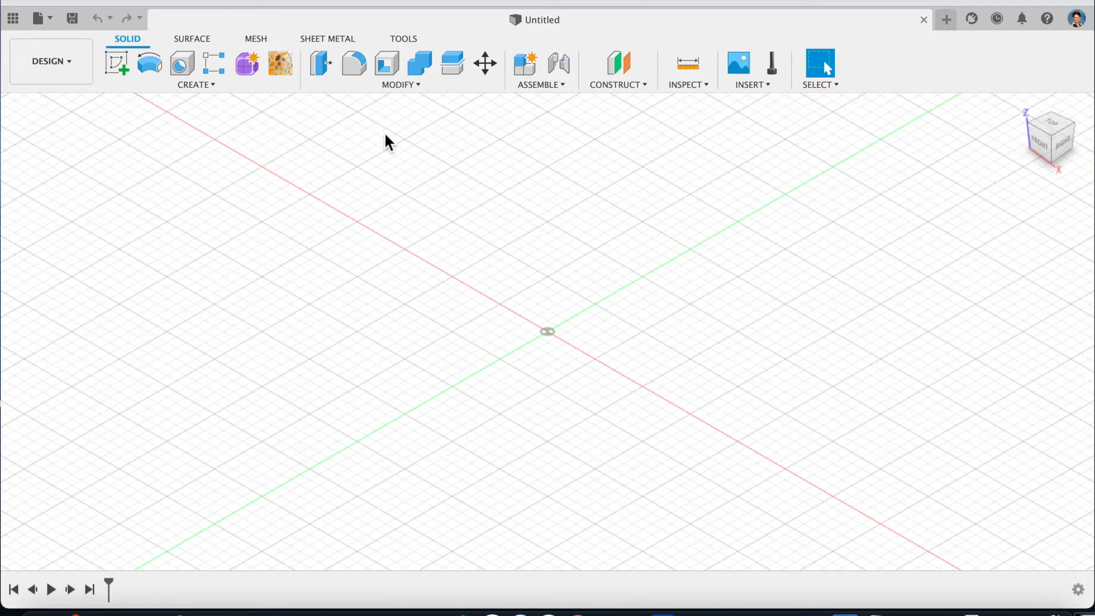
Step: In Fusion 360, show the origin planes and load Paper crane keychain BASE.svg from Downloads for insertion as an SVG
left_click_drag(377, 1, 377, 0)
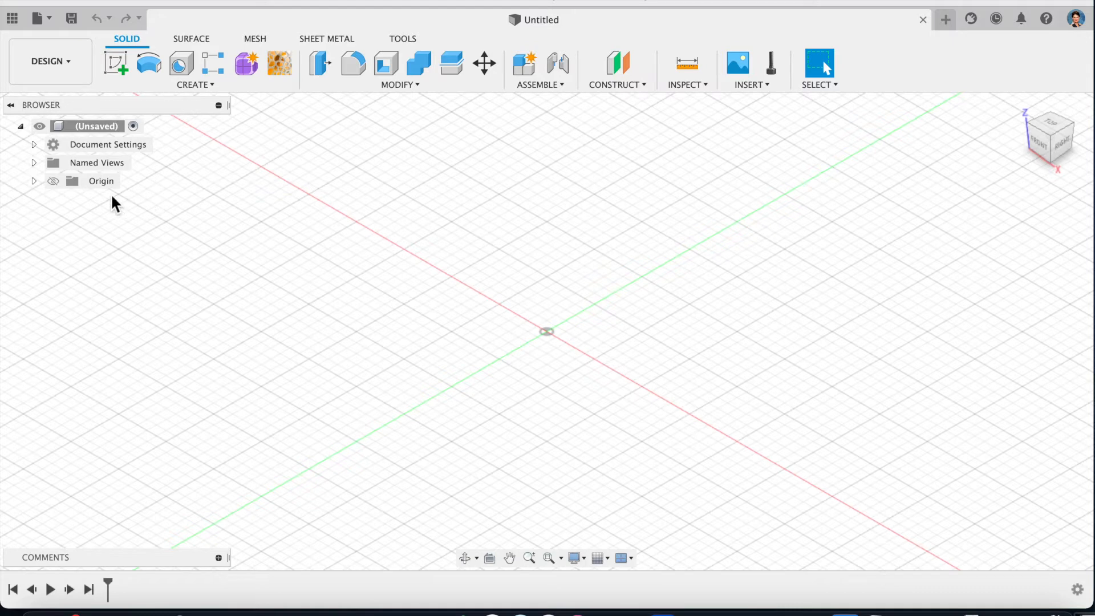
left_click(53, 181)
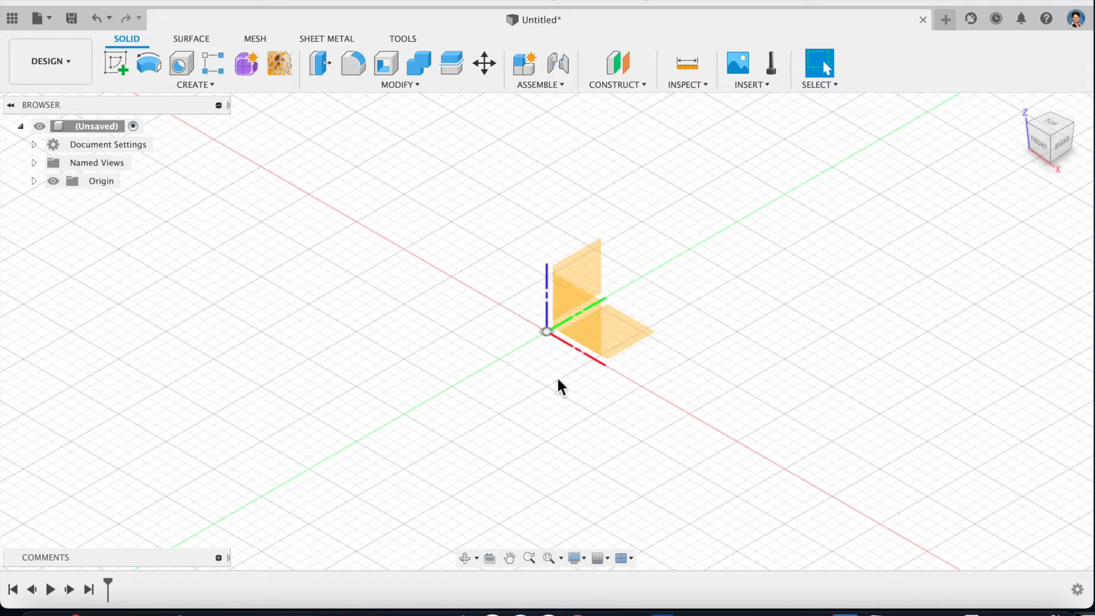
left_click(758, 84)
left_click(768, 151)
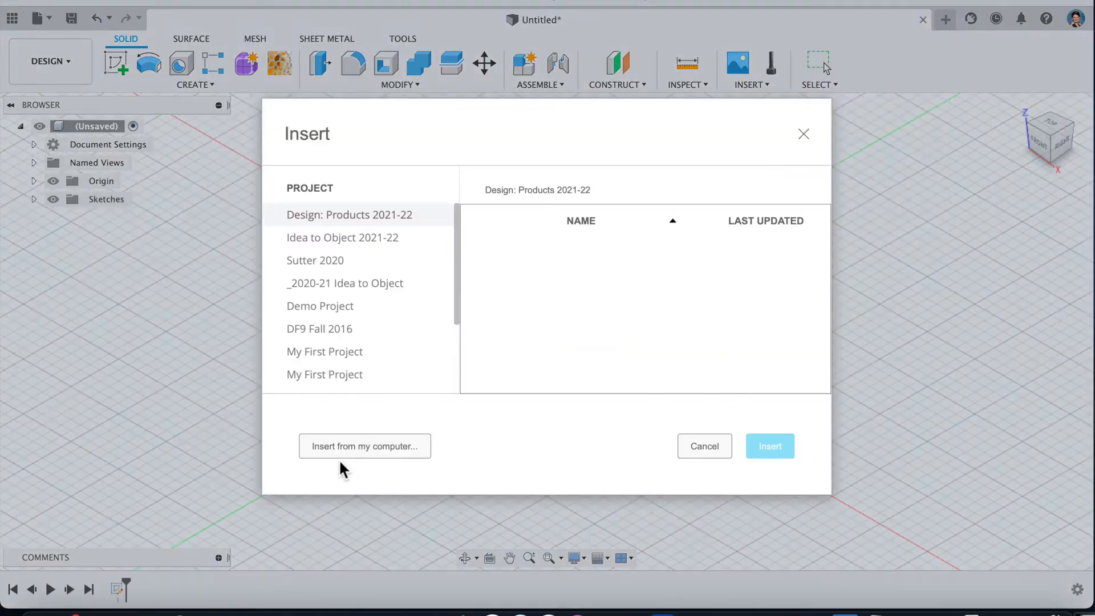
left_click(354, 446)
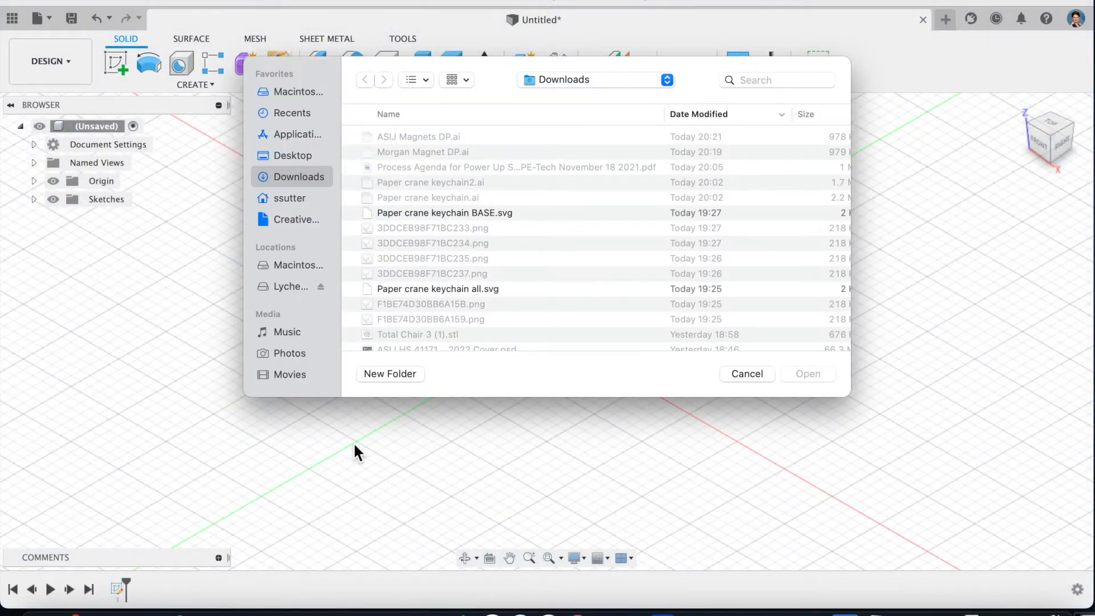
left_click(494, 213)
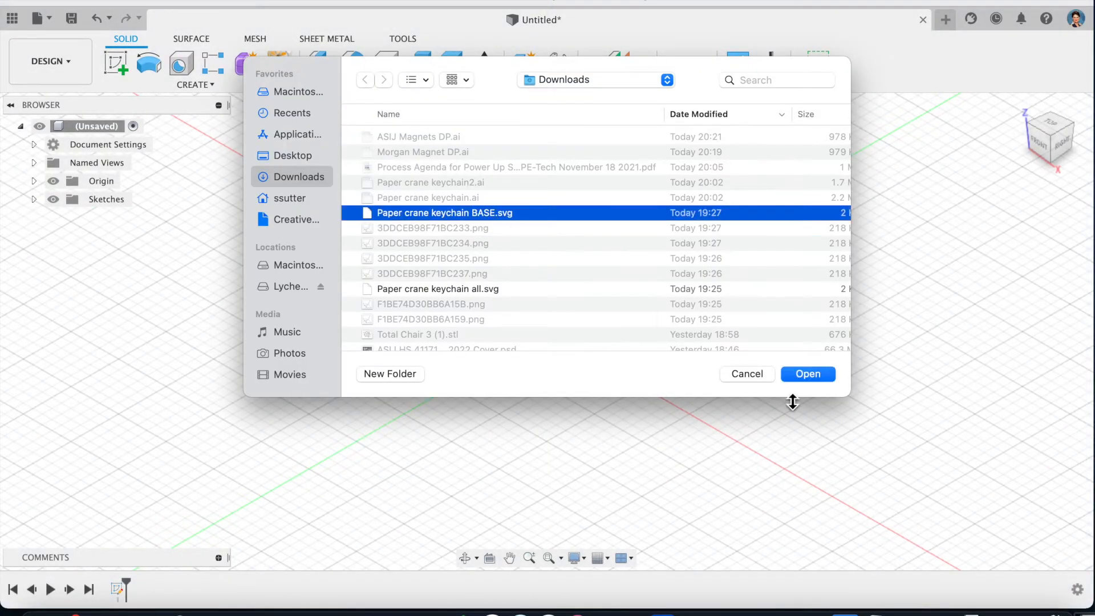
left_click(810, 374)
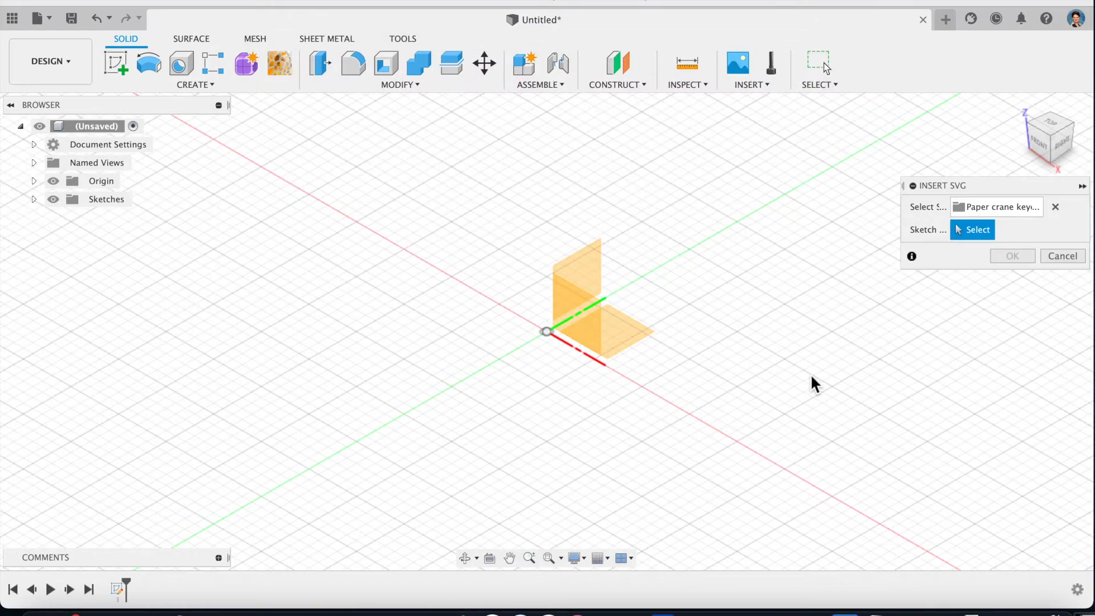
Step: Place the SVG on the vertical YZ origin plane, offset about -4.24 mm in X and -87.03 mm in Y at scale 1.00
left_click(584, 267)
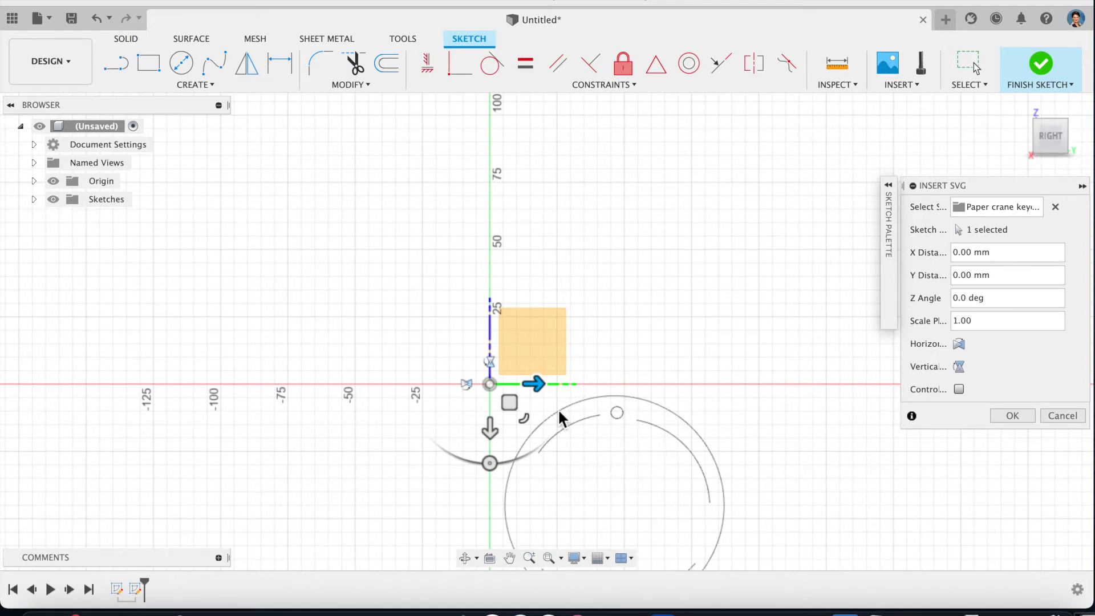
left_click_drag(511, 402, 500, 172)
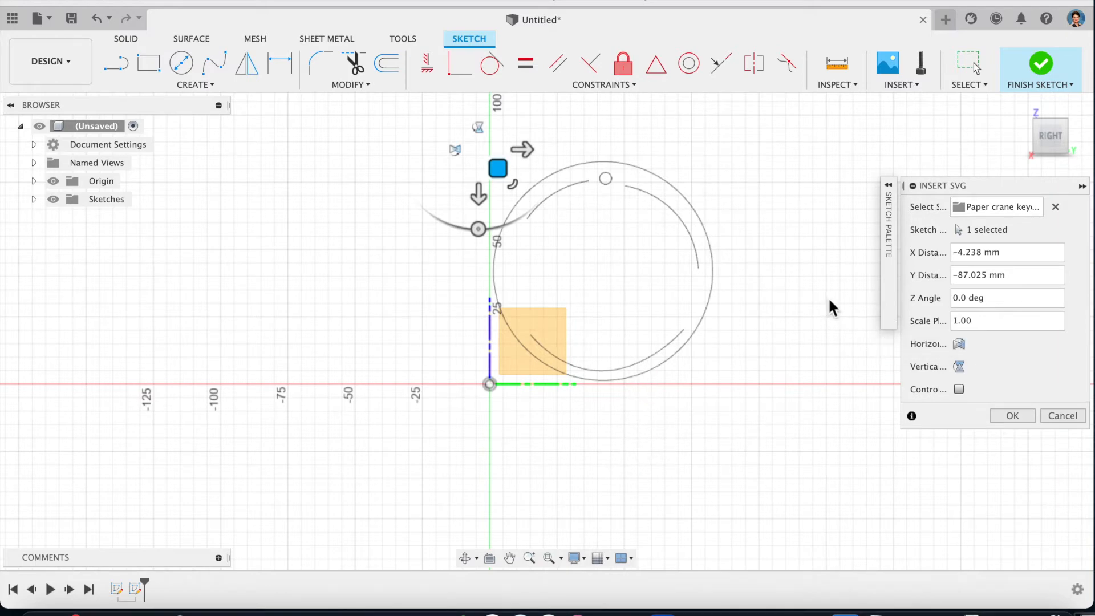
left_click(1008, 415)
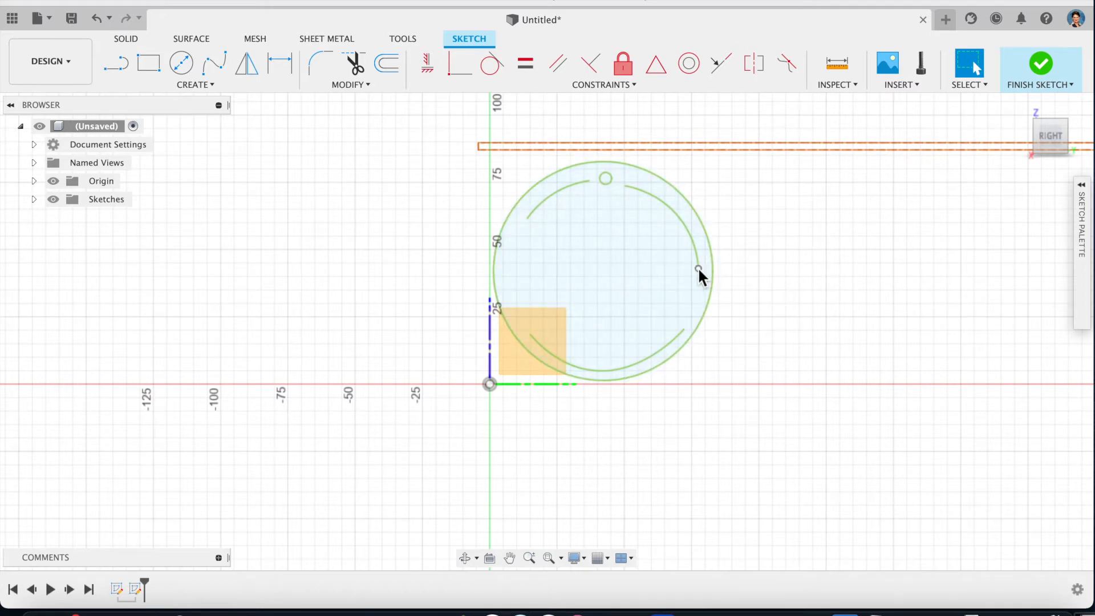
Step: Finish the sketch and extrude the round keychain profile, excluding its small hole, 3 mm to one side as a new body
left_click(639, 266)
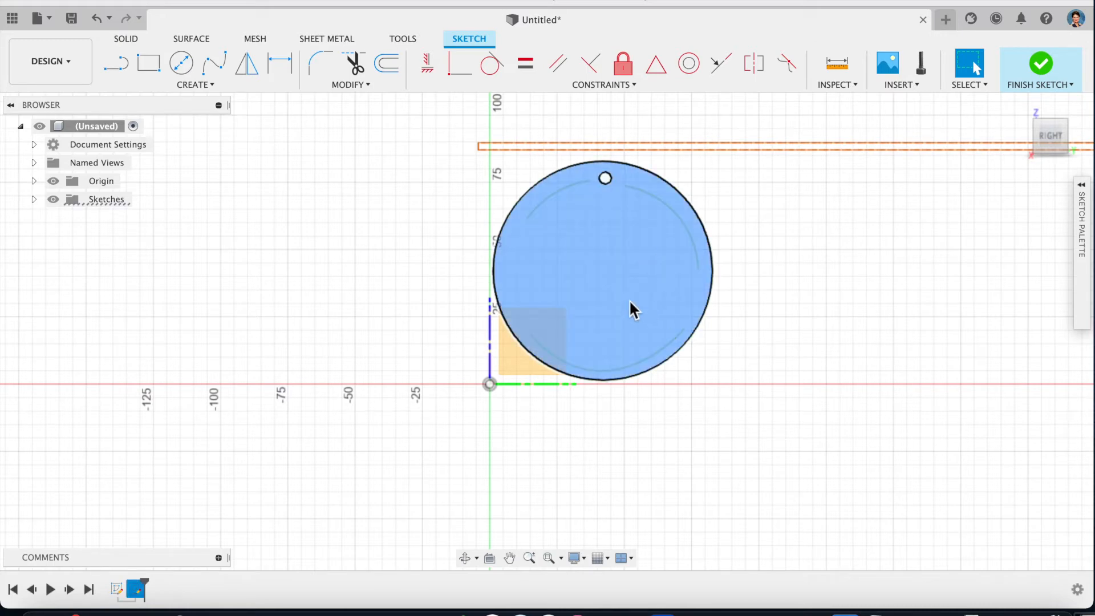
left_click(754, 306)
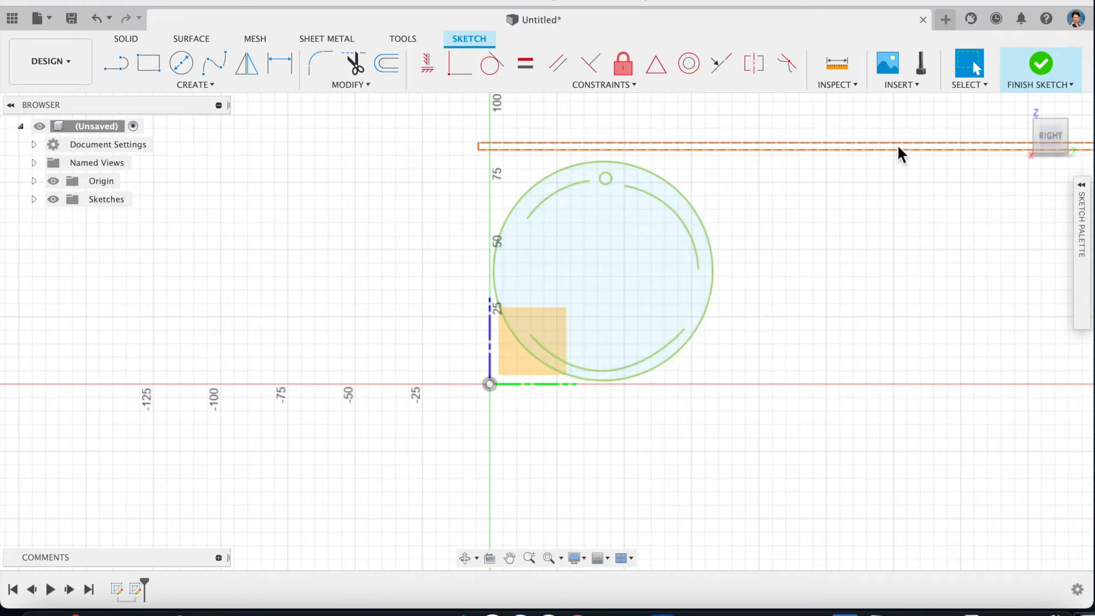
left_click(1039, 65)
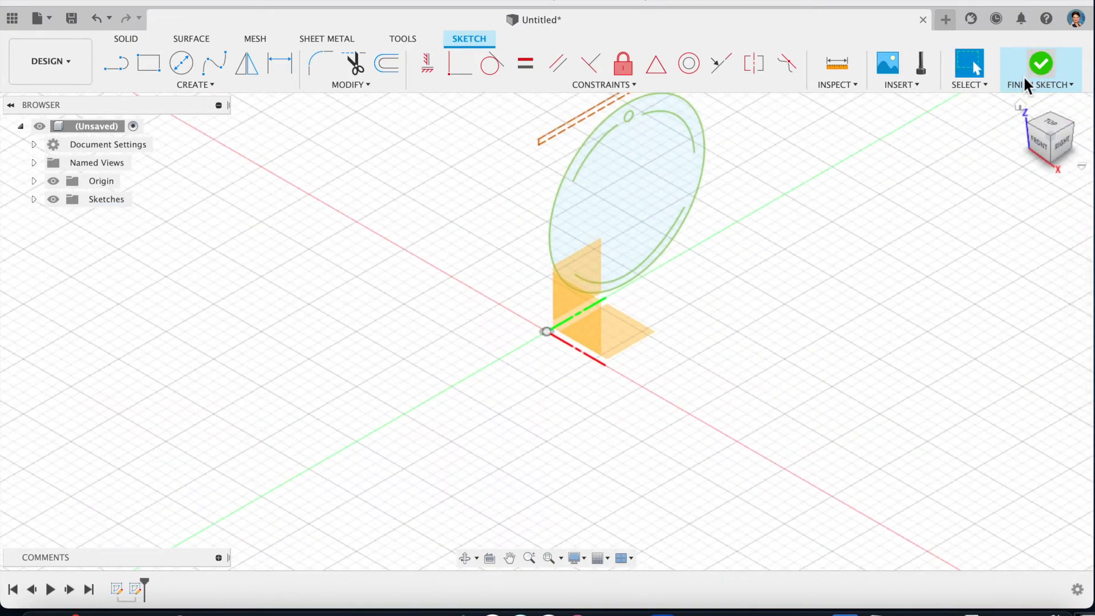
left_click(623, 183)
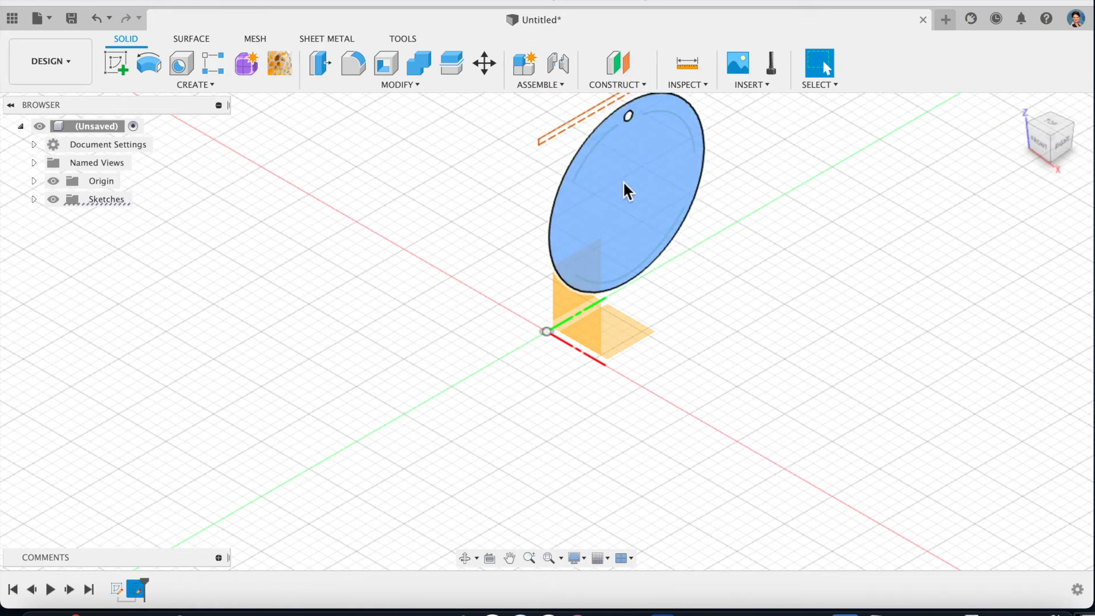
key("e")
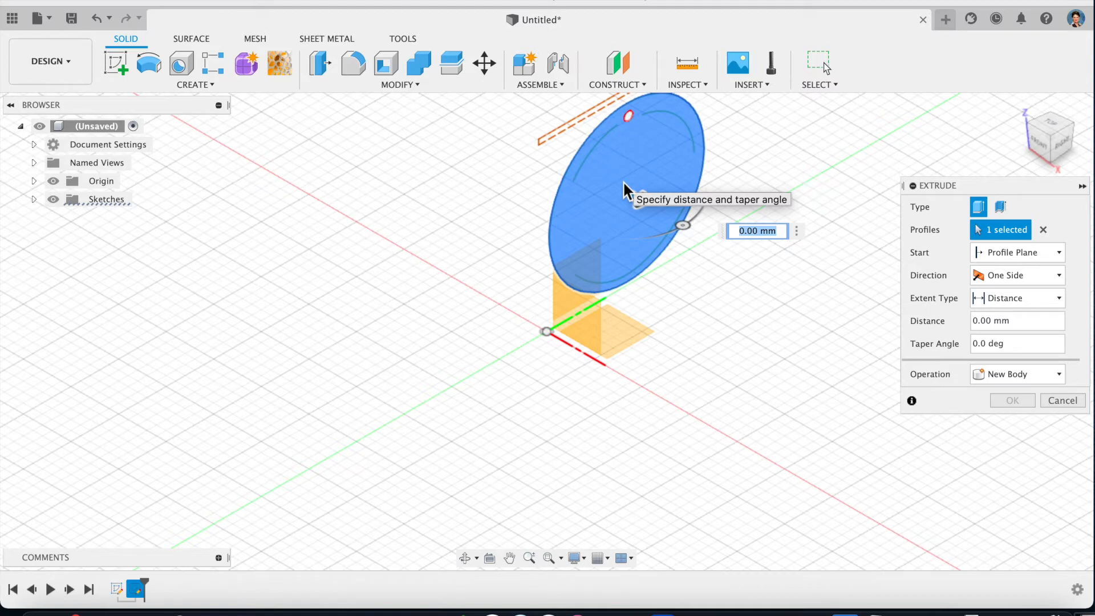
type("3")
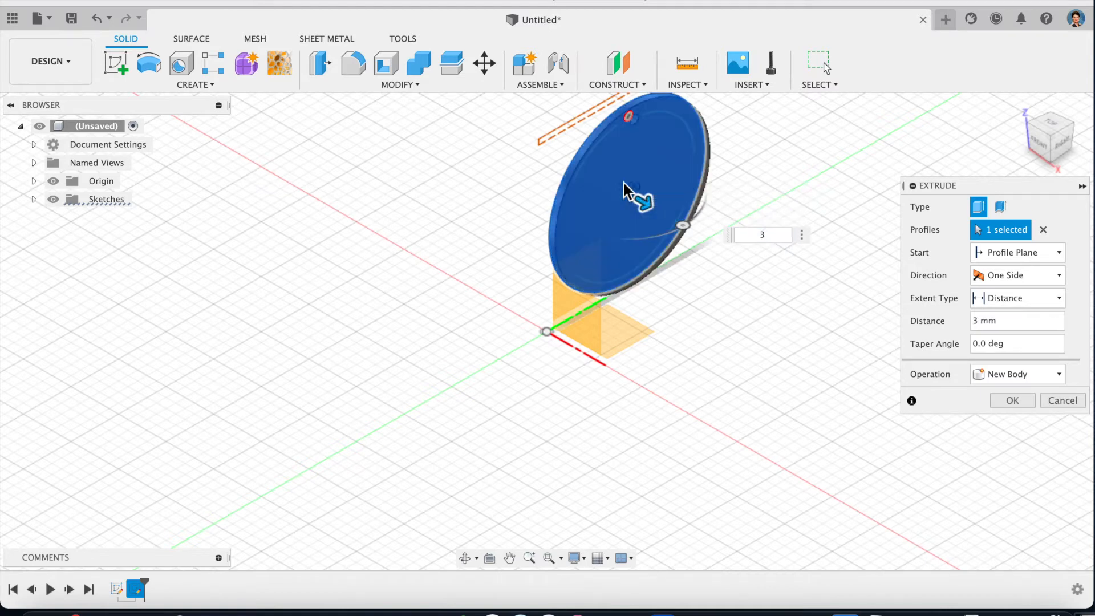
type("mm")
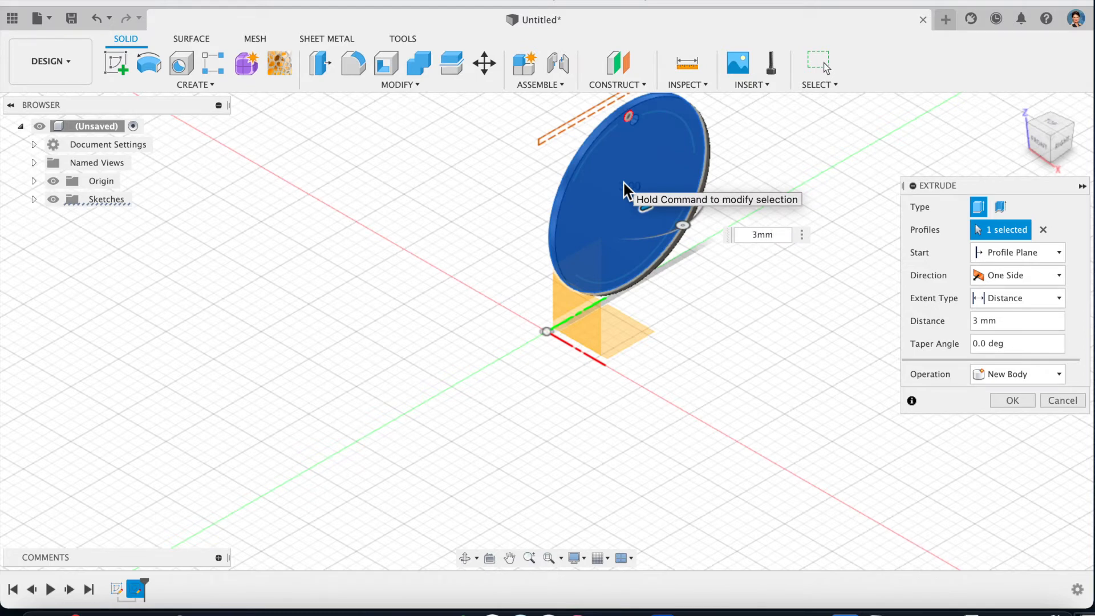
key("Return")
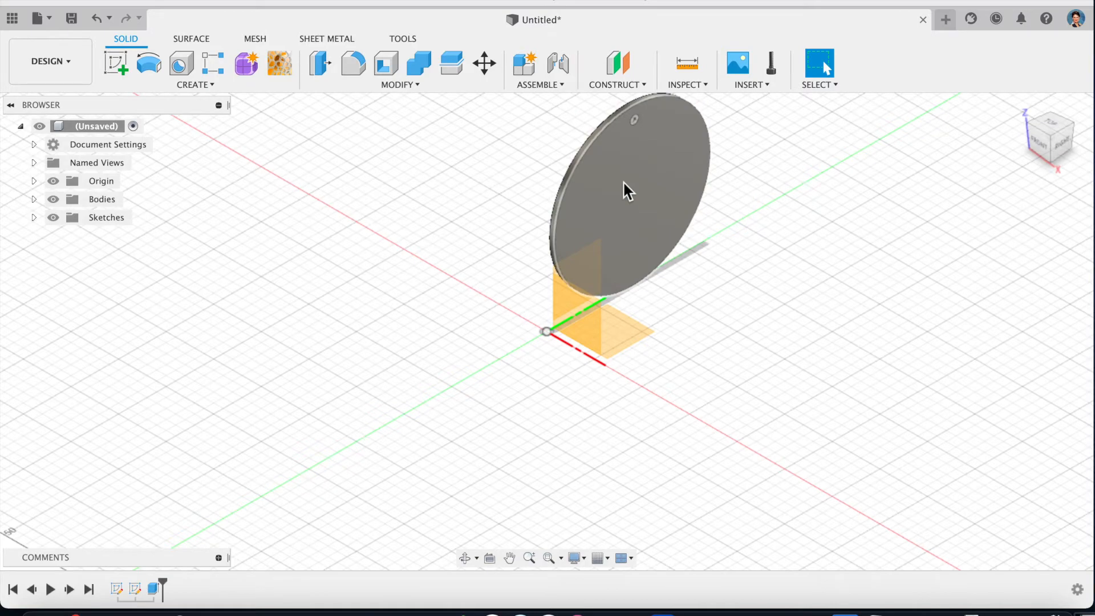
Step: Switch to the Render workspace with the keychain disc viewed nearly face-on
left_click(1061, 145)
mouse_move(1047, 143)
left_mouse_down()
mouse_move(1016, 114)
mouse_move(1075, 138)
mouse_move(1029, 151)
mouse_move(1021, 117)
left_mouse_up()
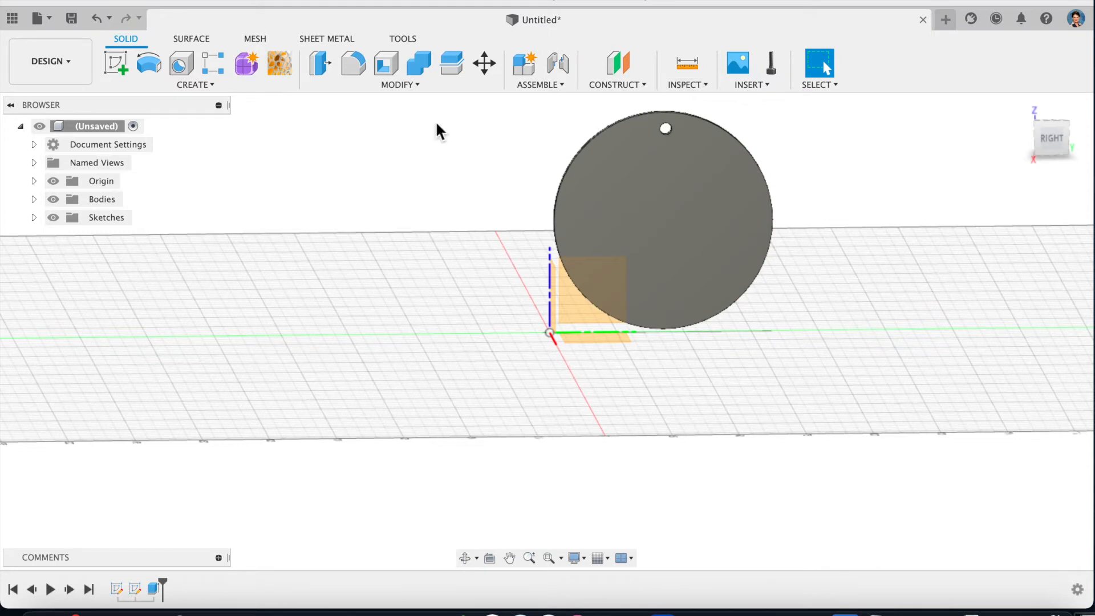
left_click(65, 69)
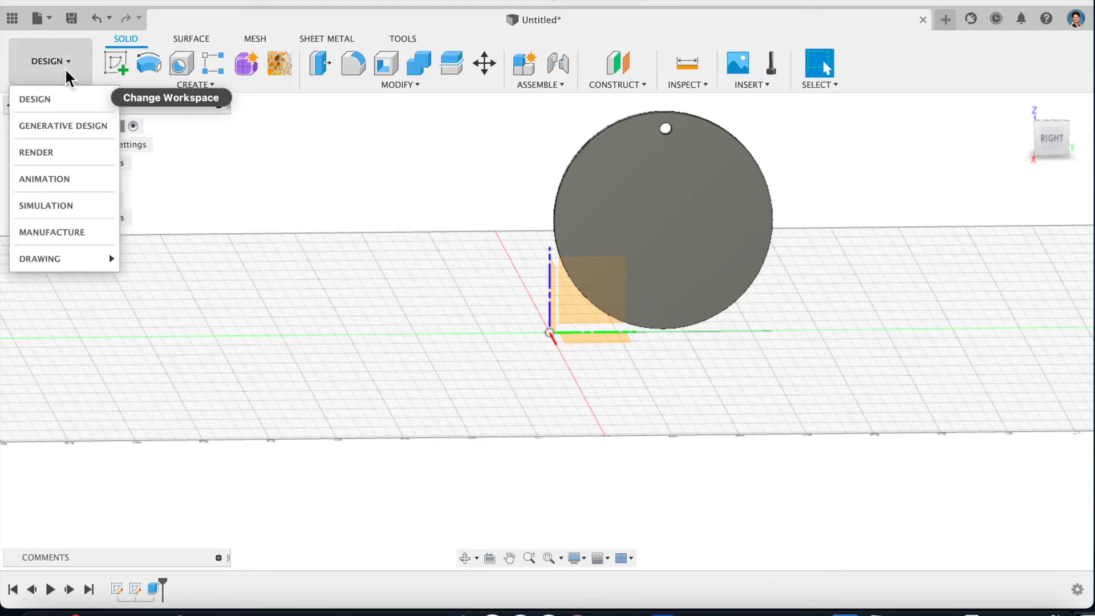
left_click(54, 150)
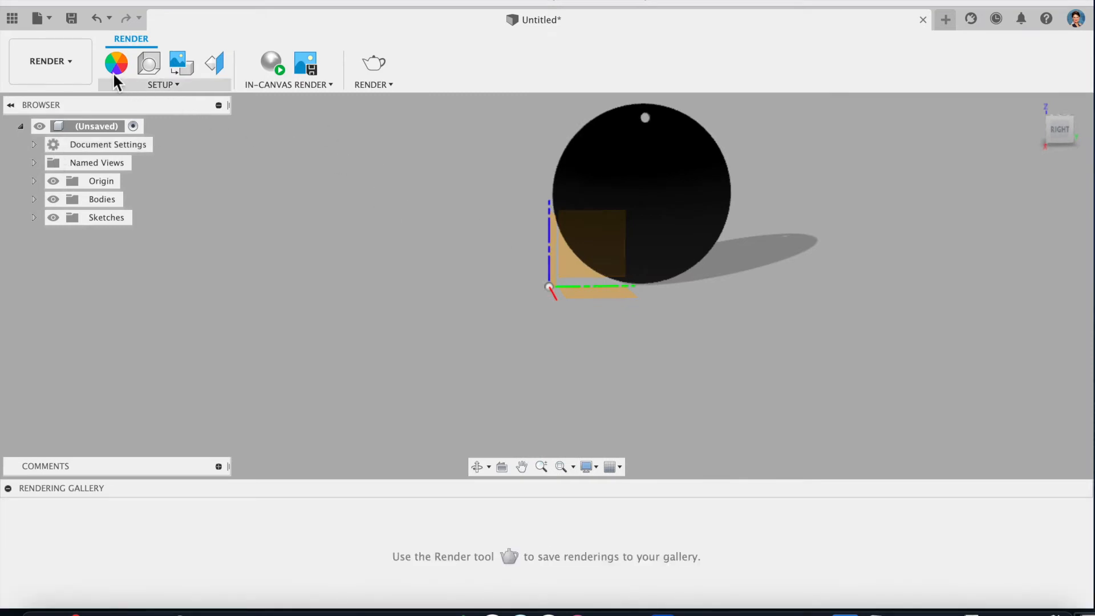
Step: Set the scene's environment brightness to about 468.75 lx in the scene settings
left_click(162, 86)
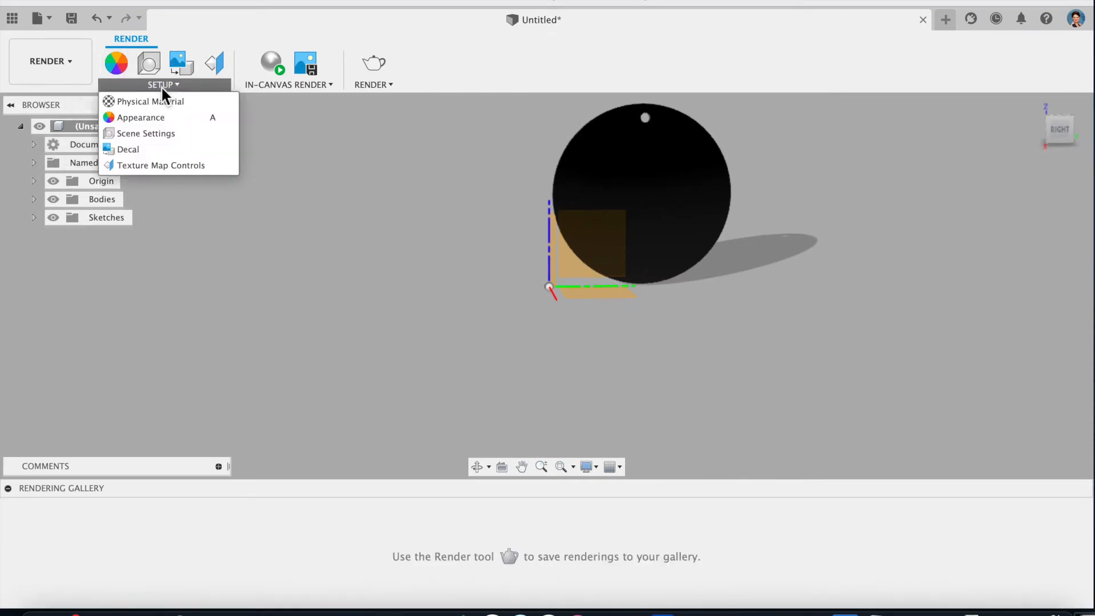
left_click(158, 133)
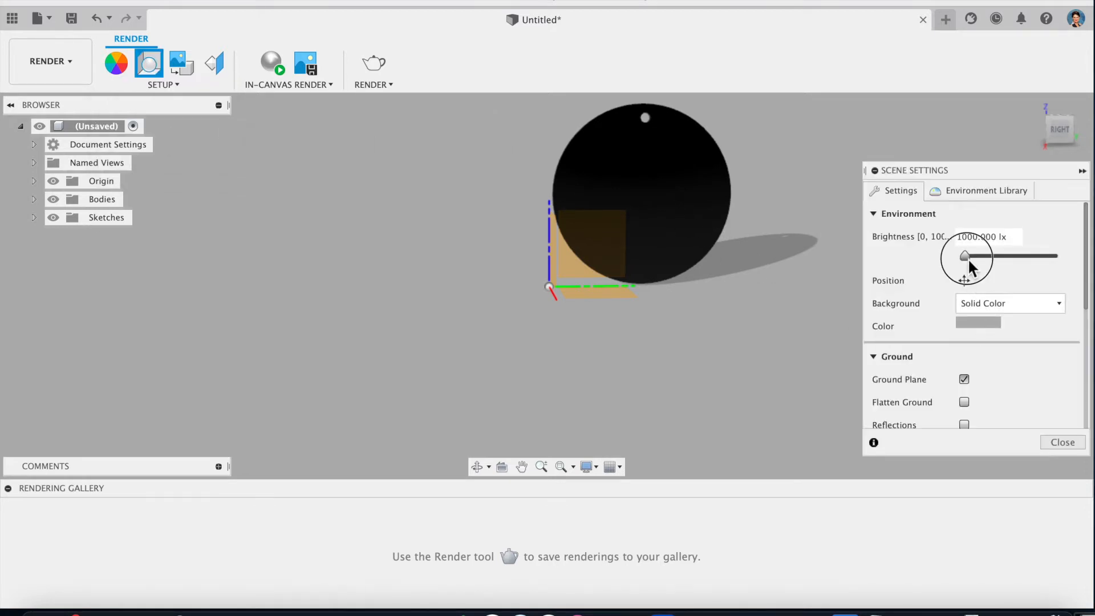
left_click_drag(967, 258, 970, 259)
scroll(970, 259, "up", 10)
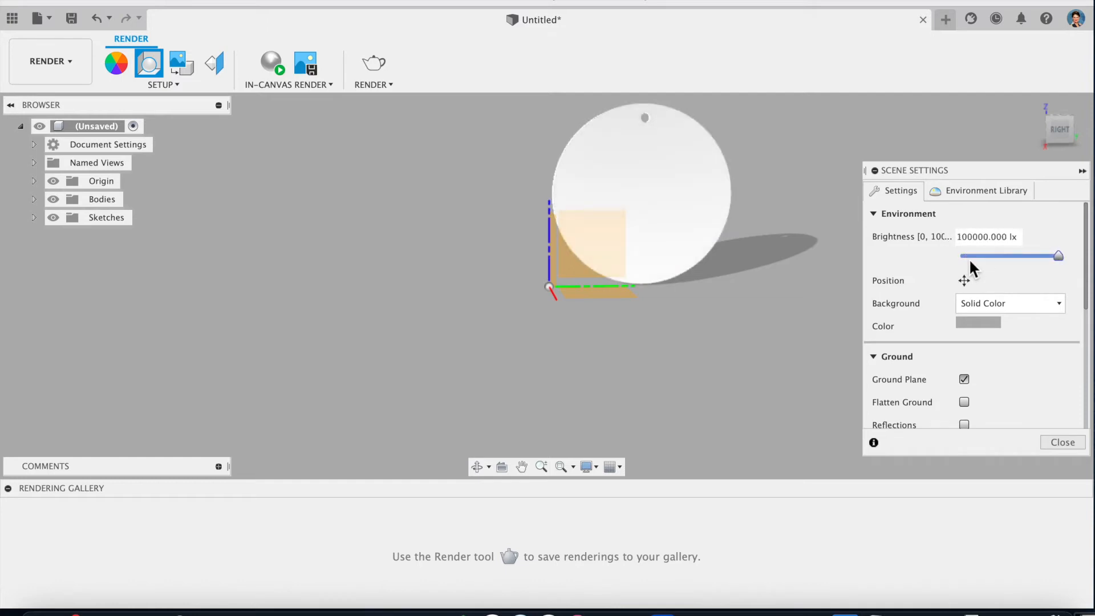
left_click(969, 256)
scroll(1000, 385, "down", 5)
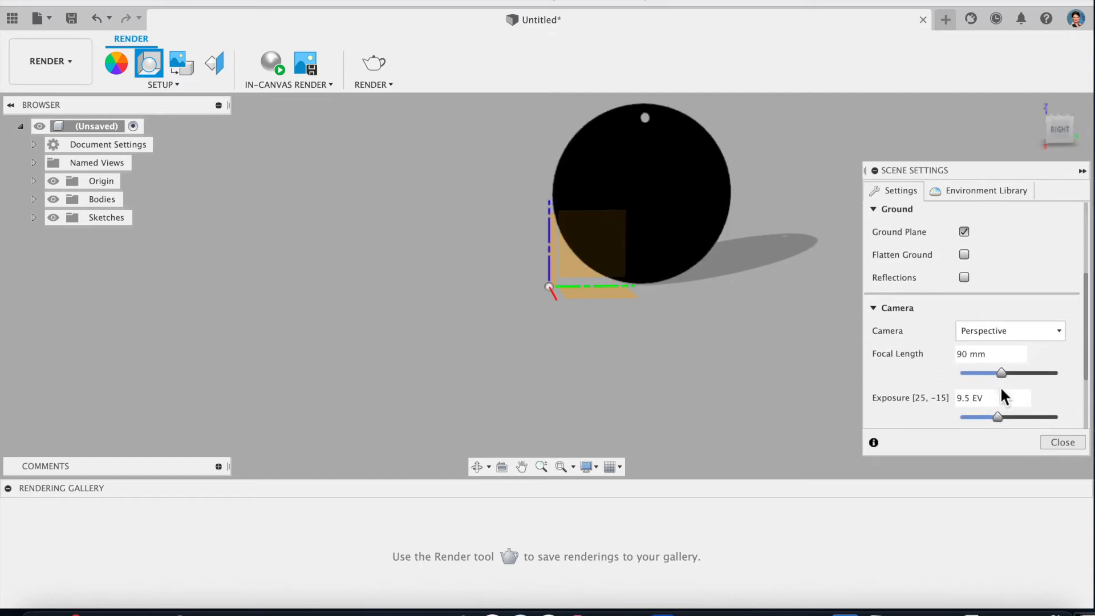
Step: Set the scene camera's exposure to about 3.9 EV
scroll(1001, 387, "down", 5)
scroll(983, 389, "up", 5)
left_click(992, 393)
left_click(1012, 393)
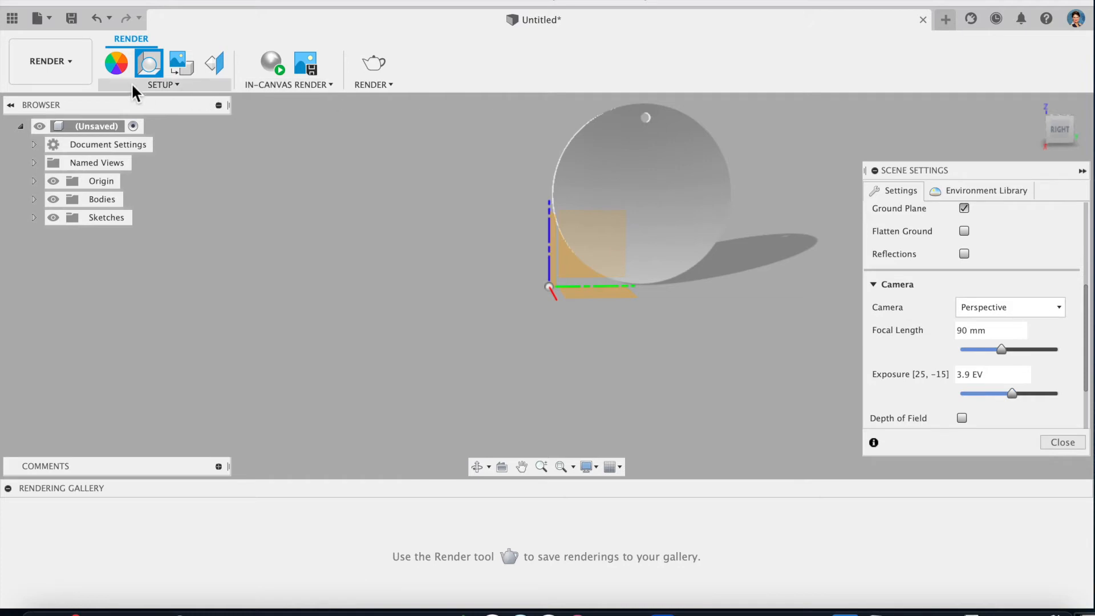
Step: Apply the 3D Oak - Unfinished appearance from the Wood (Solid) library to the keychain body
left_click(118, 66)
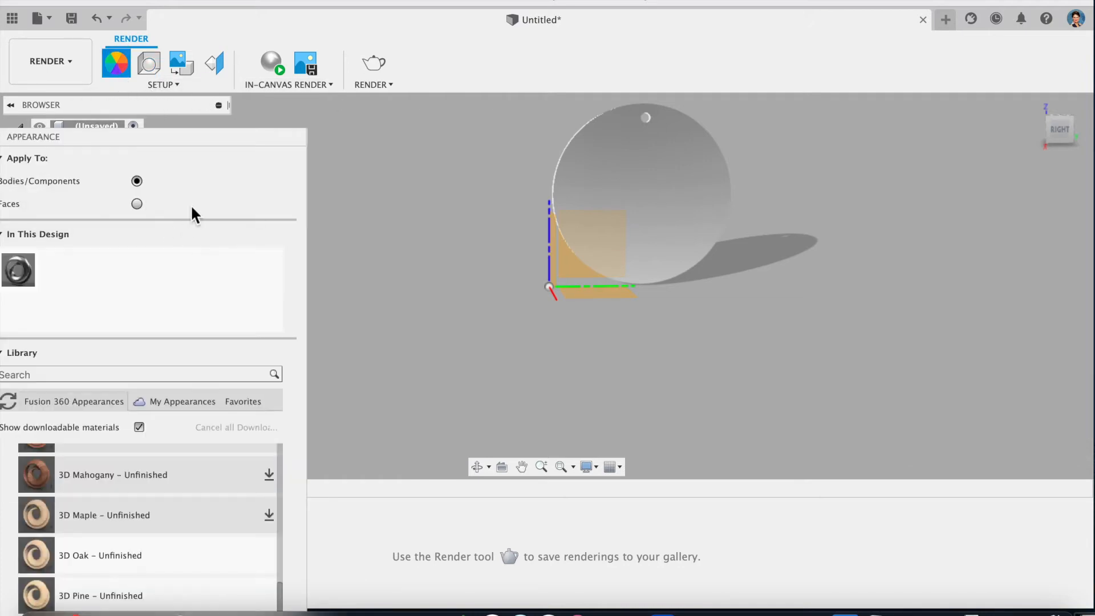
left_click_drag(198, 147, 381, 4)
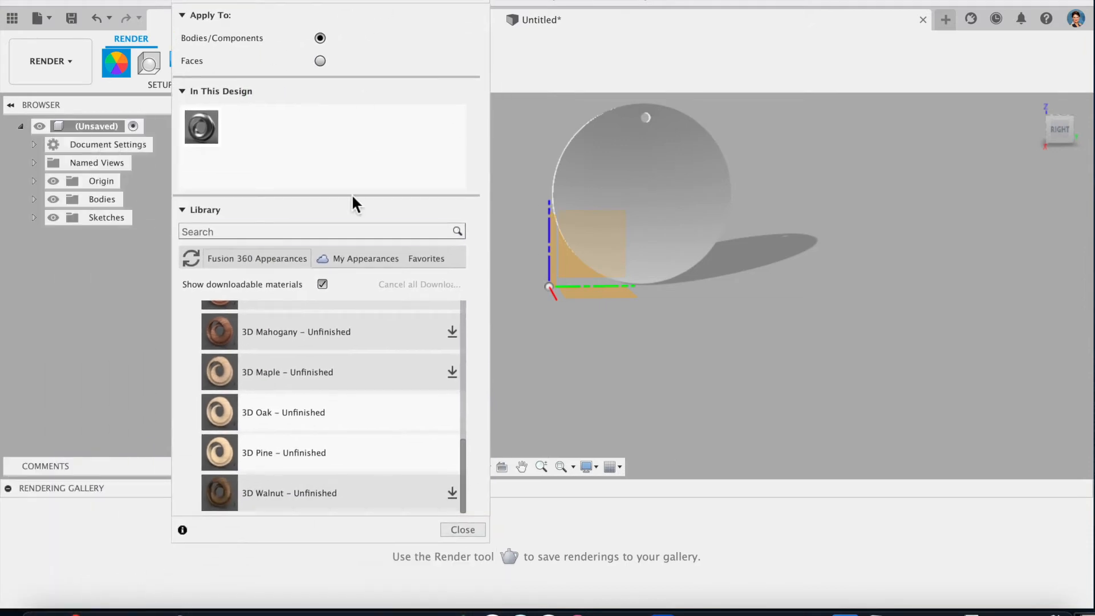
scroll(274, 332, "up", 10)
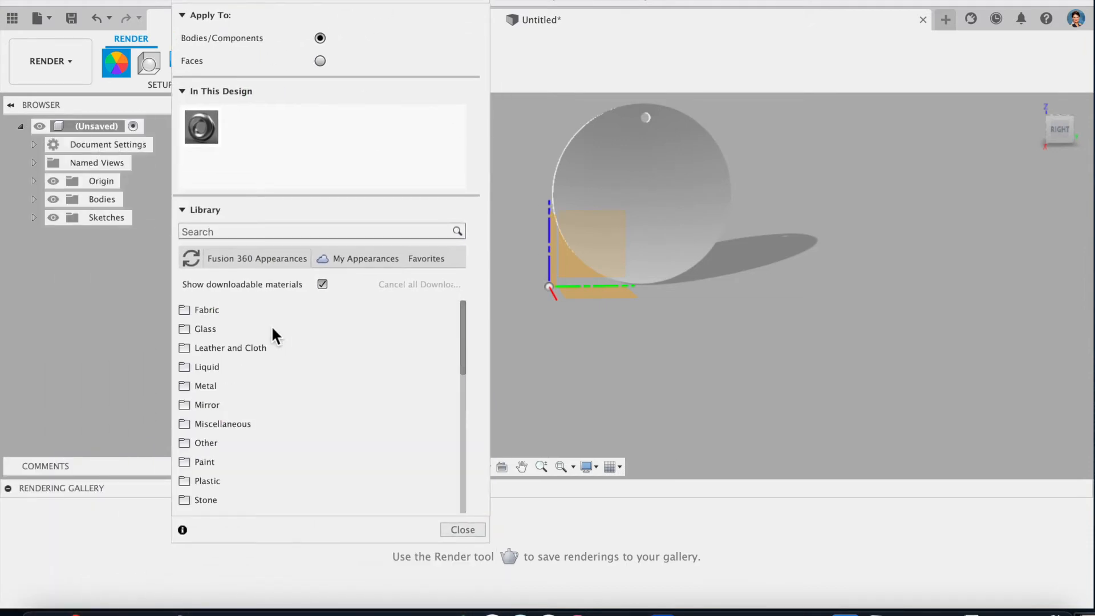
scroll(302, 464, "down", 5)
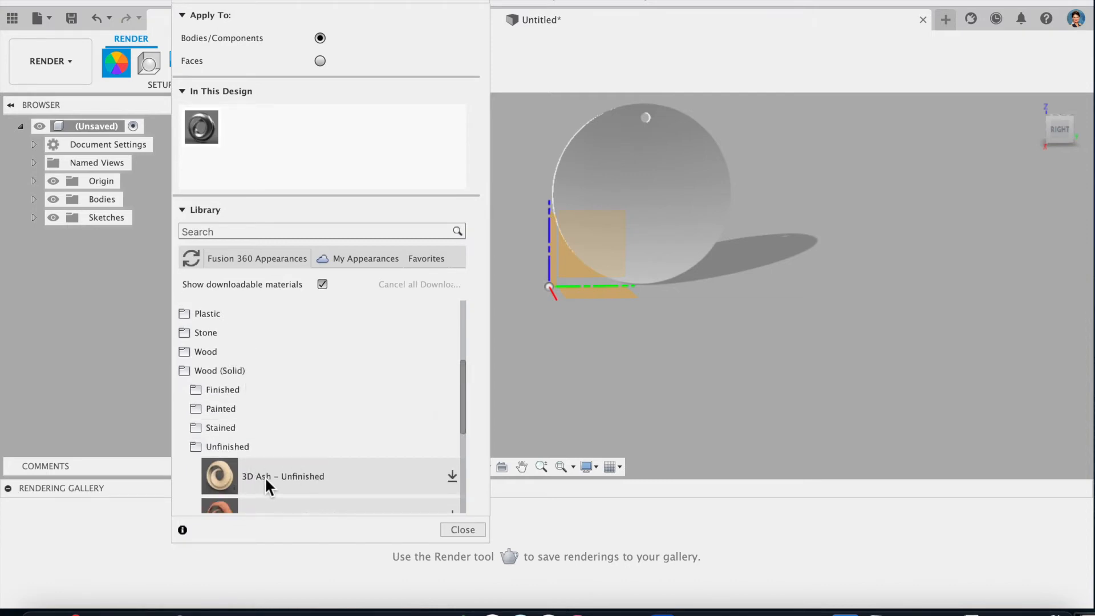
scroll(264, 476, "down", 5)
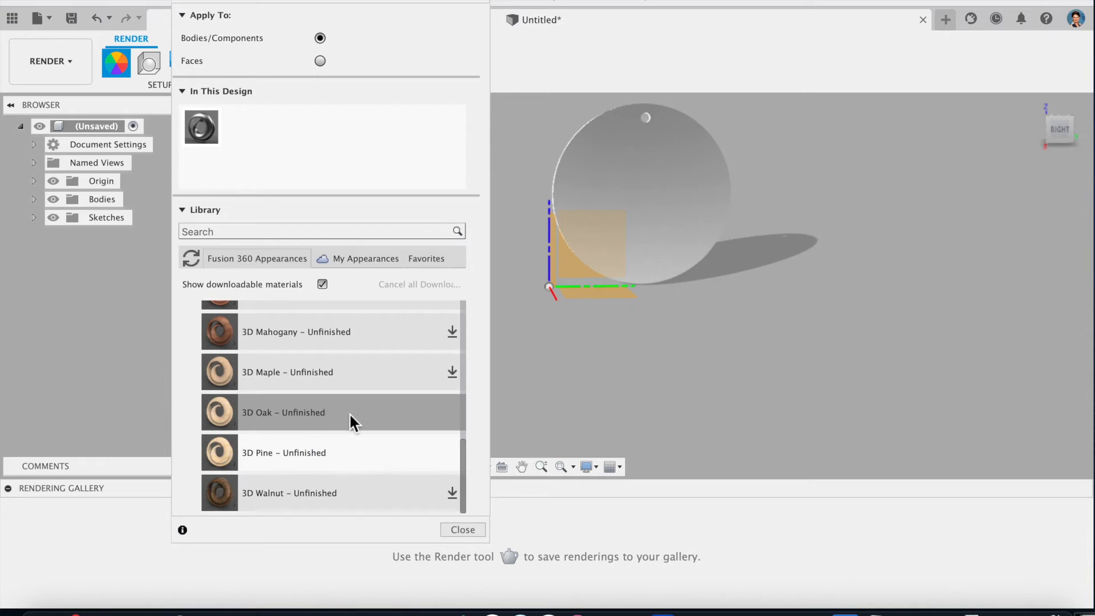
left_click_drag(328, 413, 615, 231)
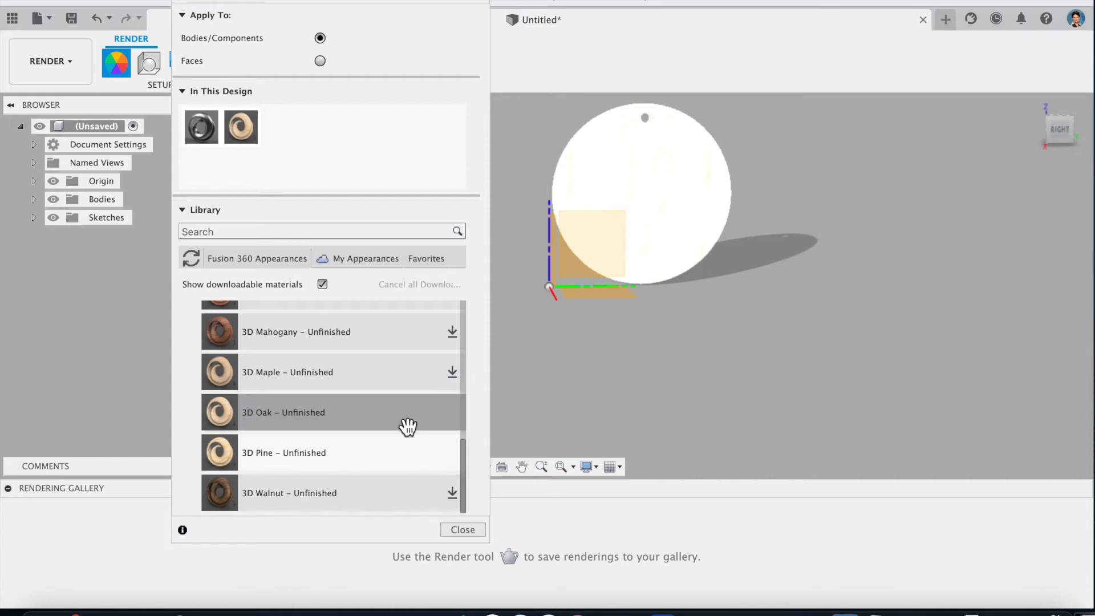
Step: Download the 3D Ash - Unfinished appearance, apply it to the keychain body, and close the appearance settings
scroll(404, 428, "up", 3)
scroll(403, 423, "up", 2)
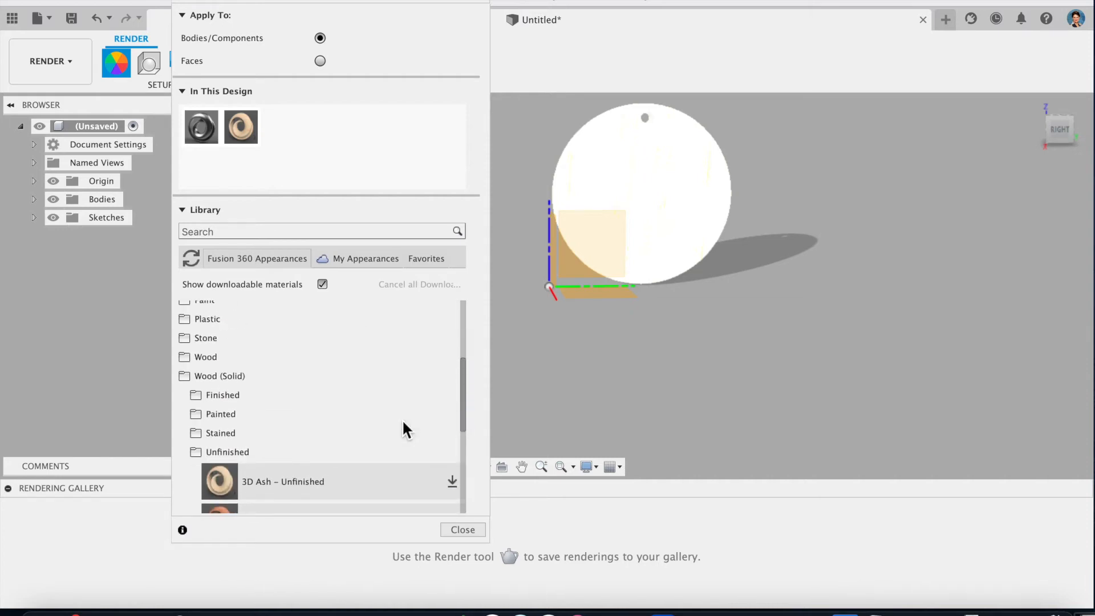
scroll(403, 423, "down", 1)
left_click(452, 437)
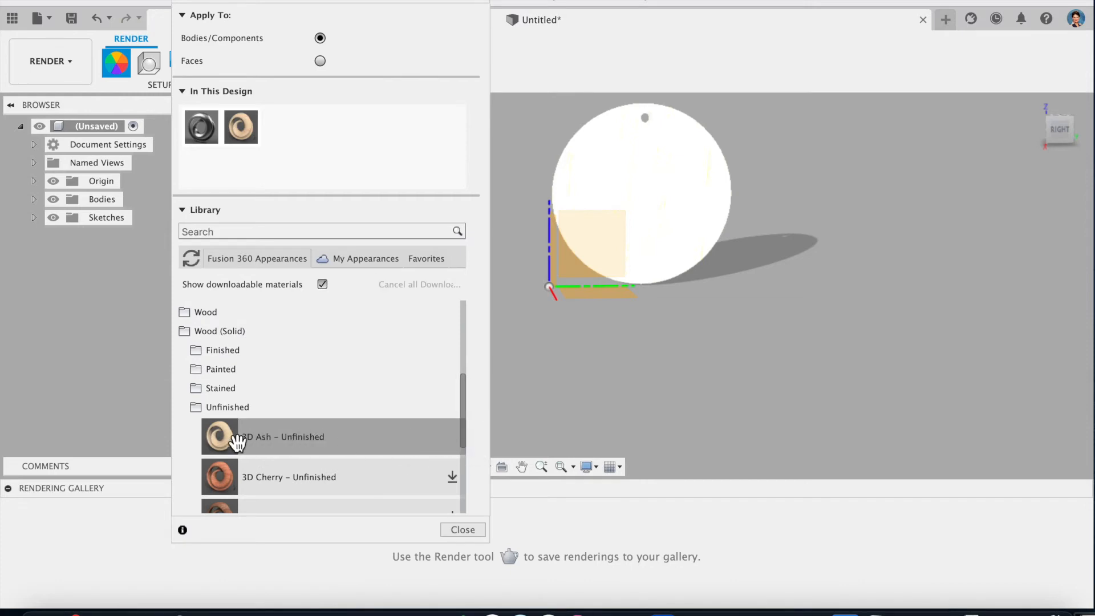
left_click_drag(225, 439, 662, 180)
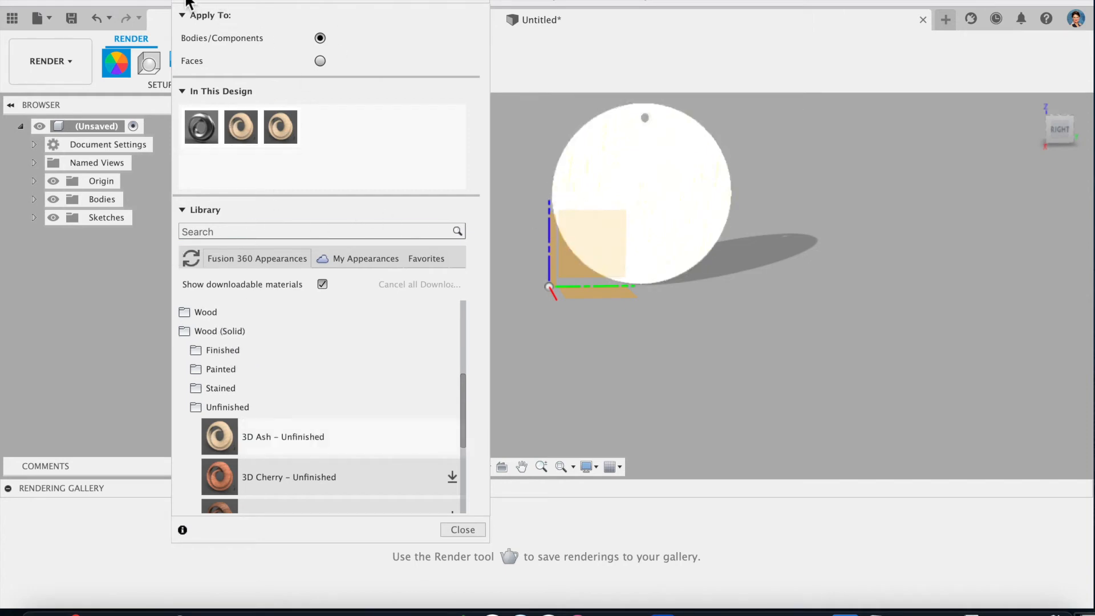
key("Escape")
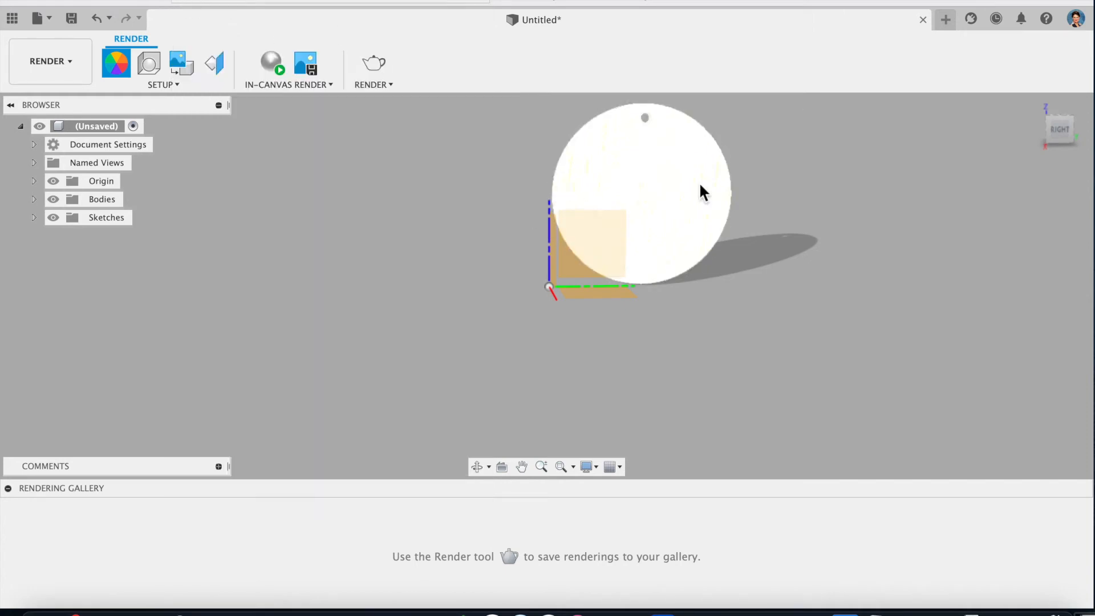
Step: Reopen the scene settings and set the camera exposure to 8 EV
left_click(163, 84)
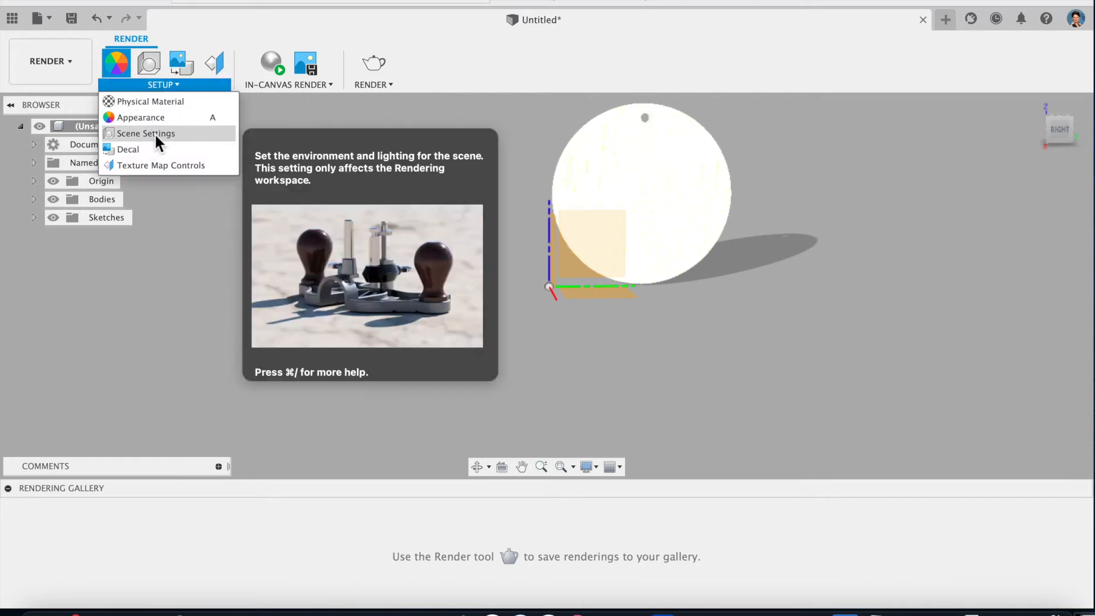
left_click(155, 134)
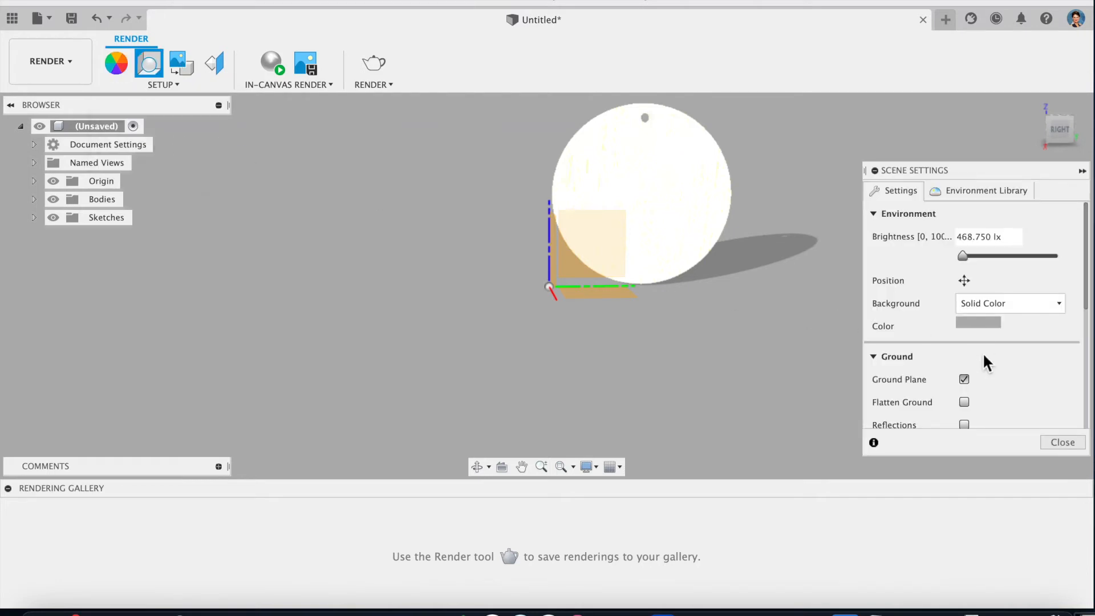
scroll(982, 351, "down", 2)
scroll(983, 351, "up", 1)
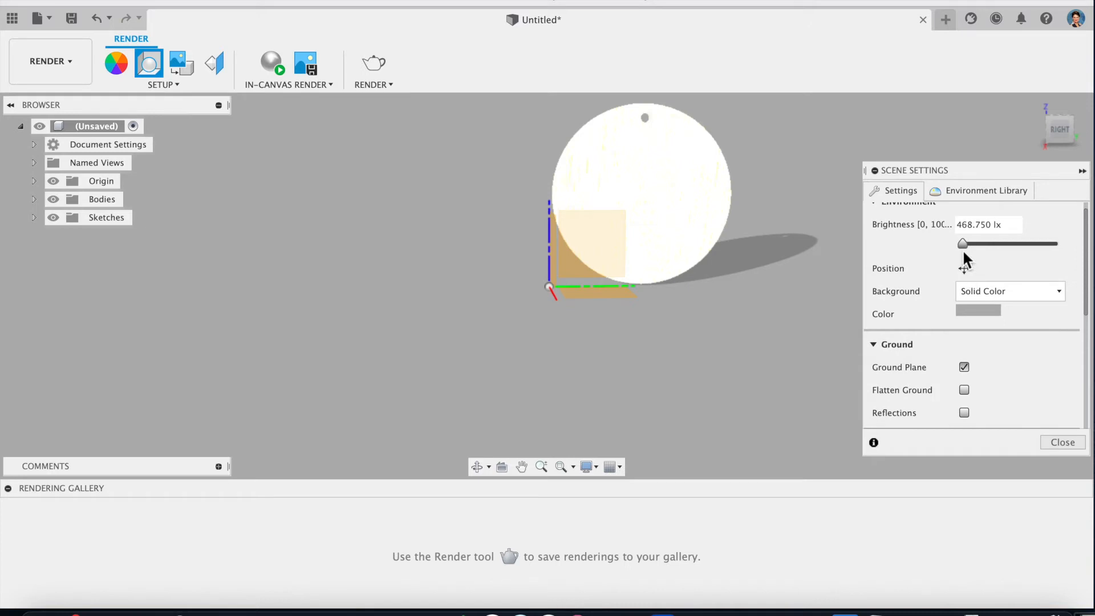
scroll(931, 365, "down", 6)
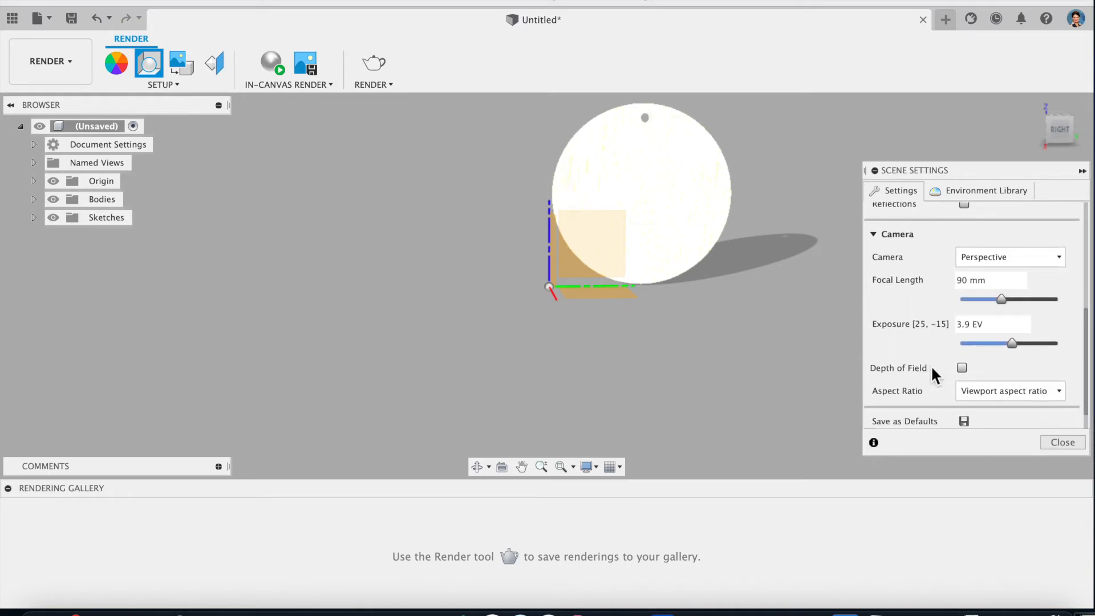
left_click_drag(1012, 316, 1004, 315)
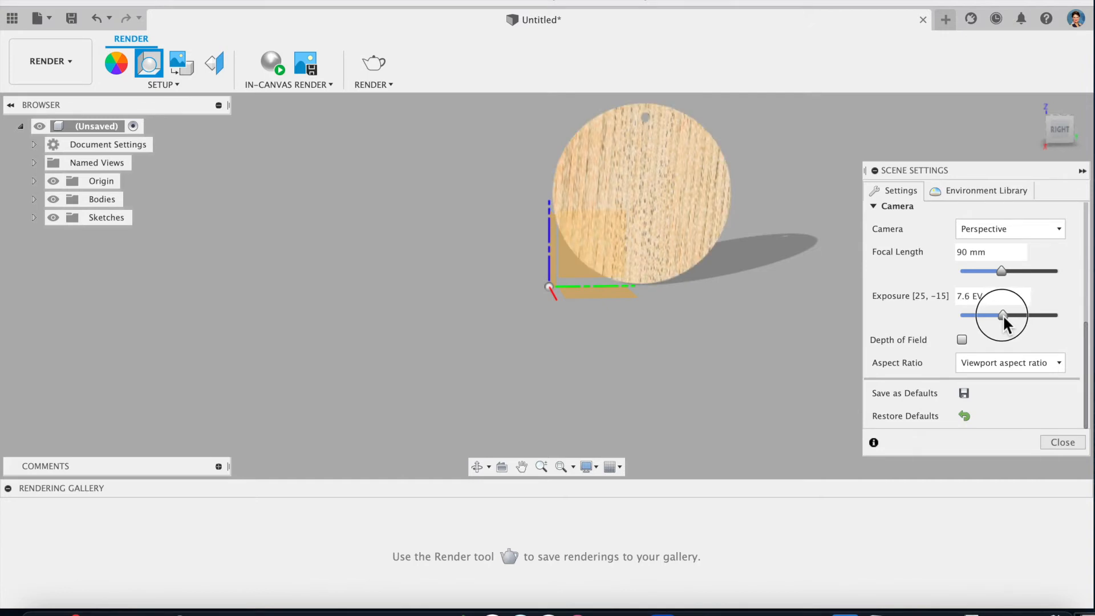
left_click_drag(1002, 314, 999, 315)
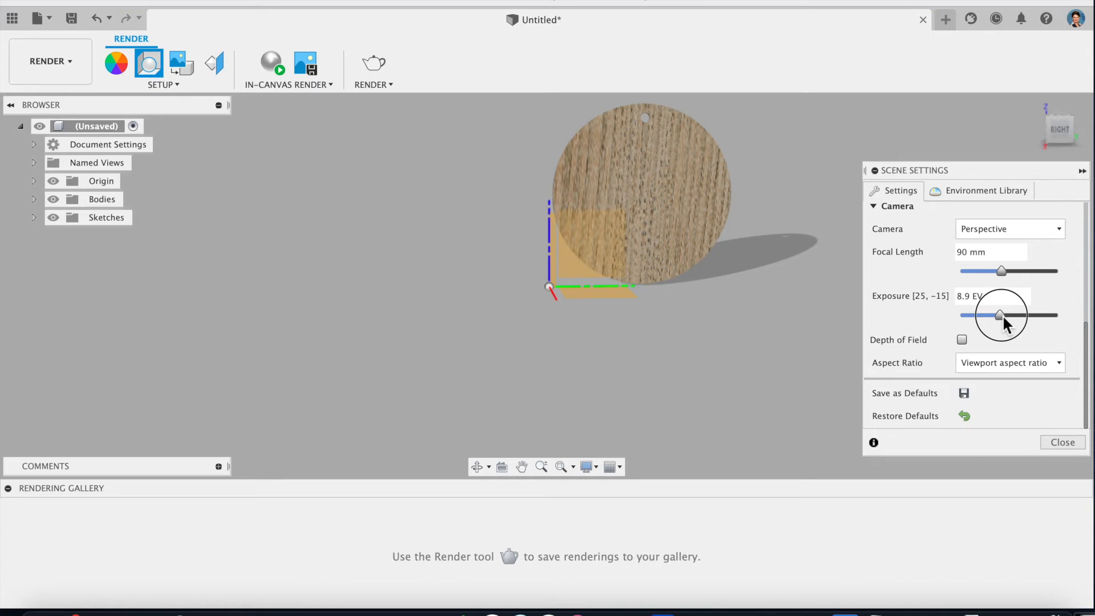
left_click_drag(999, 315, 949, 295)
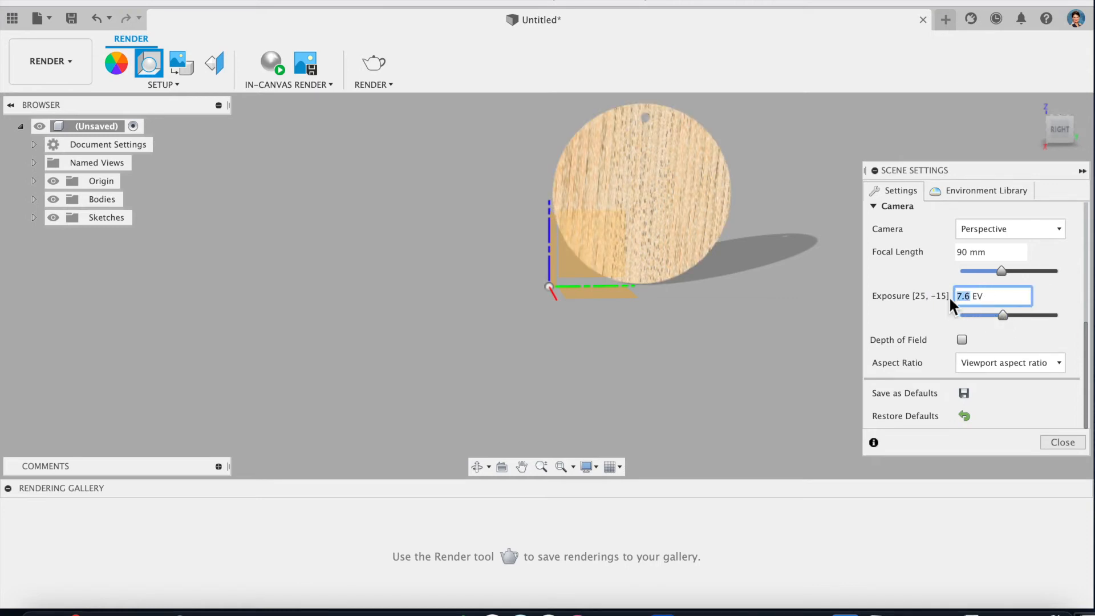
type("8")
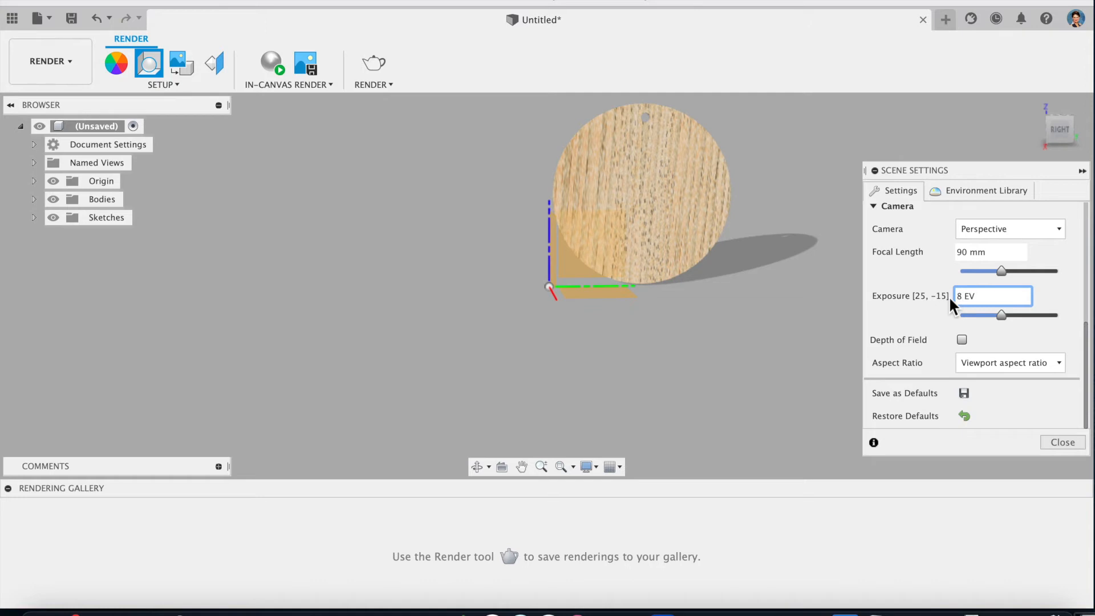
key("Tab")
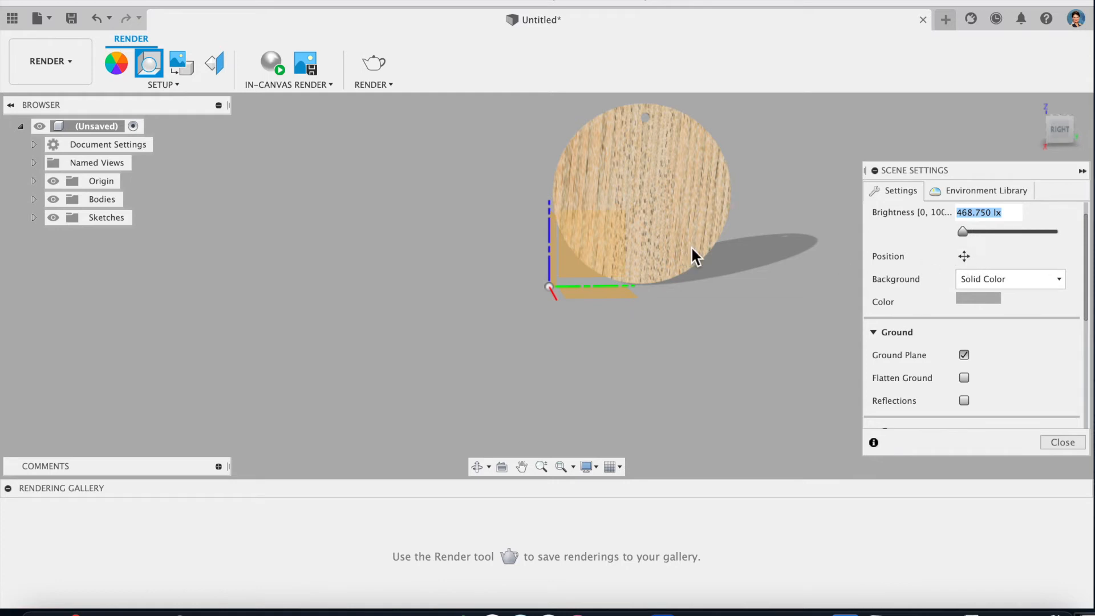
Step: Rotate the scene's environment position to about -8.4 degrees and enable ground reflections
left_click(963, 256)
left_click_drag(949, 347, 943, 343)
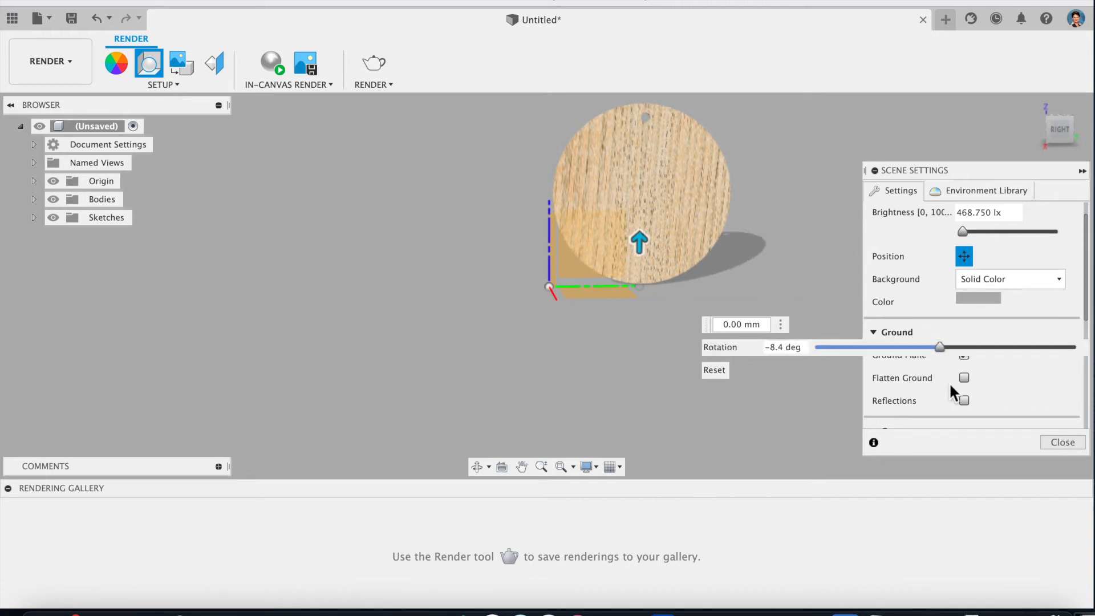
left_click(964, 400)
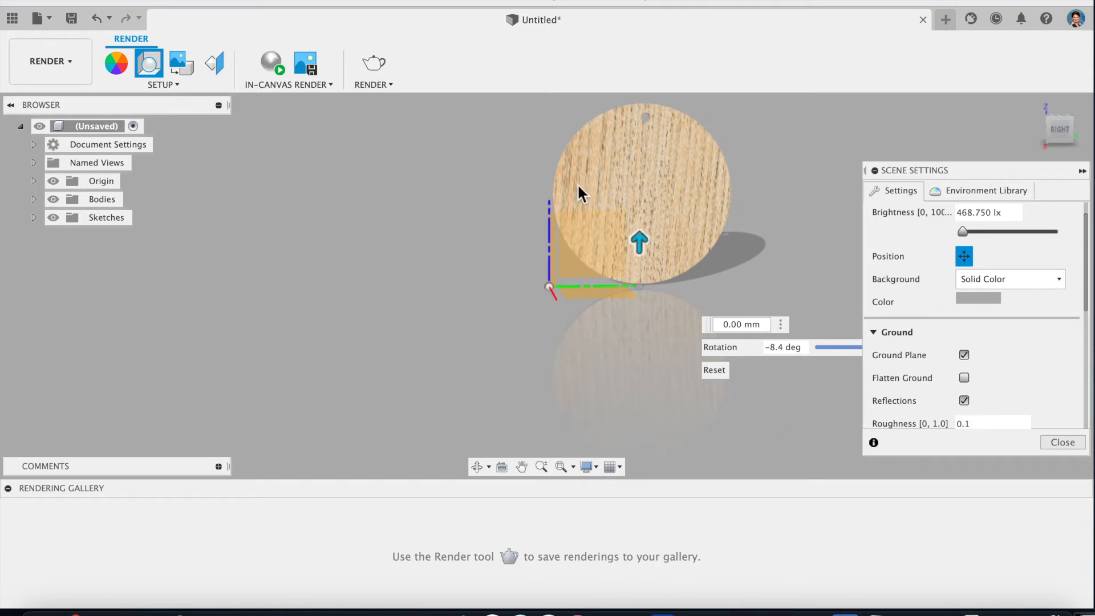
Step: Close the scene settings and hide the origin geometry
left_click(53, 181)
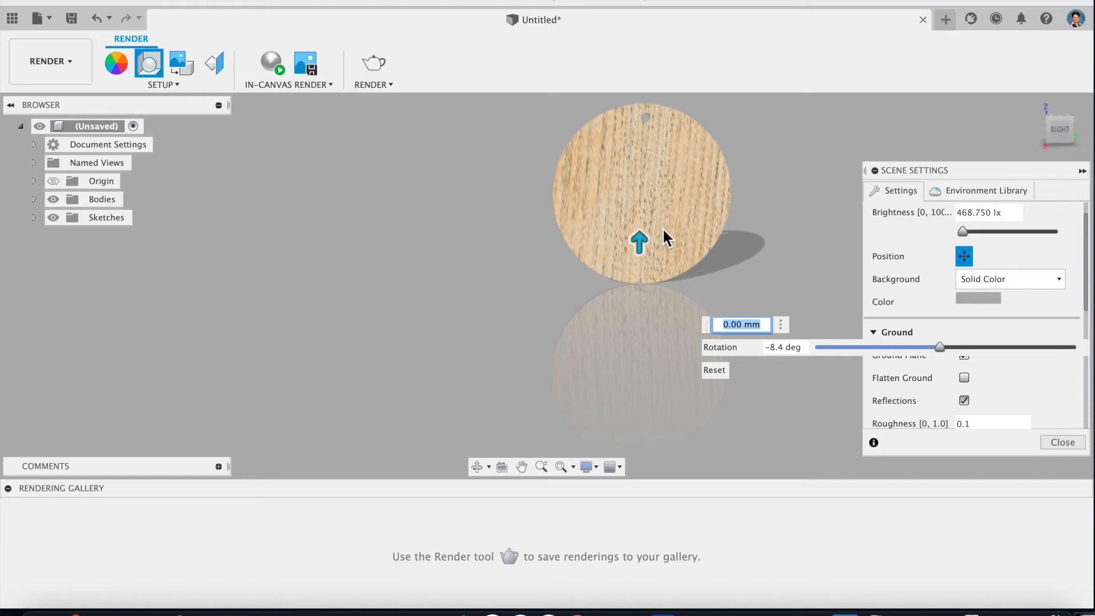
left_click(1060, 442)
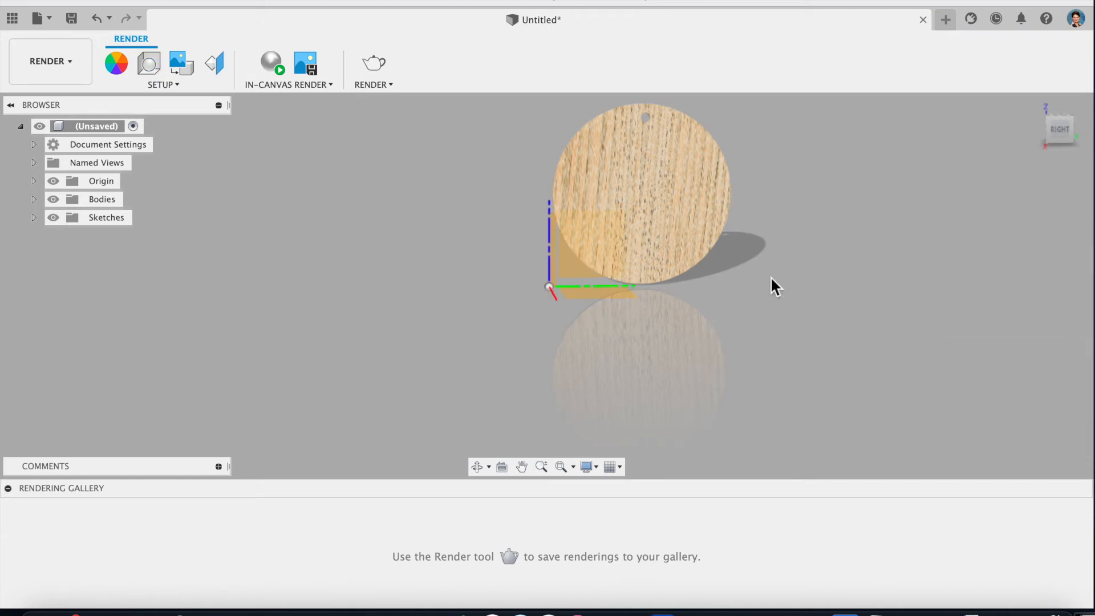
left_click(53, 181)
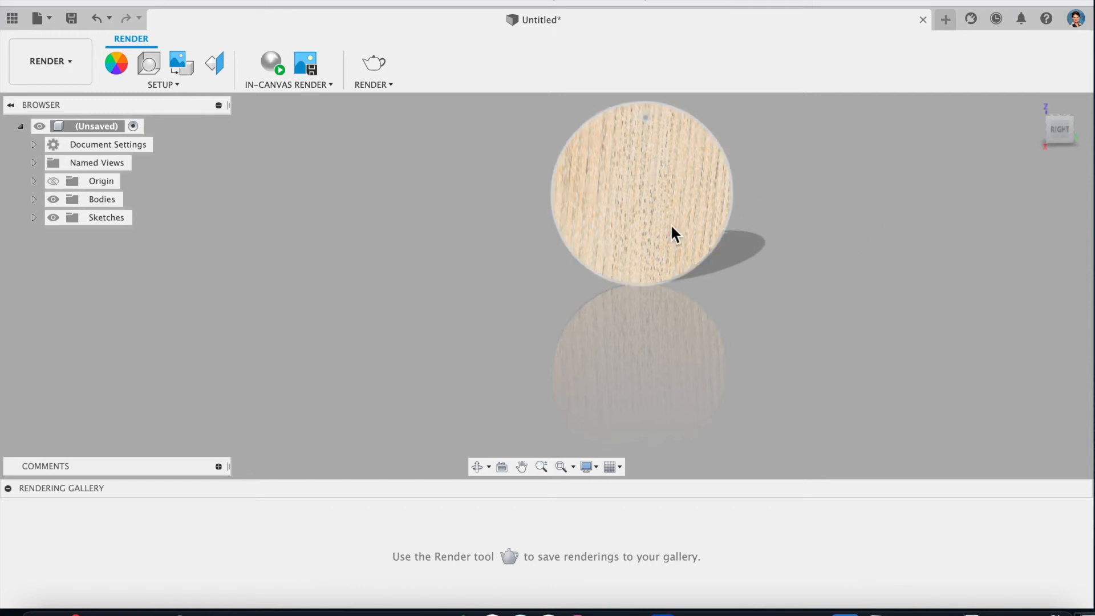
Step: Switch to the Design workspace and insert Paper crane keychain2 DECAL.png from the desktop as a decal on the keychain's front face
left_click(70, 59)
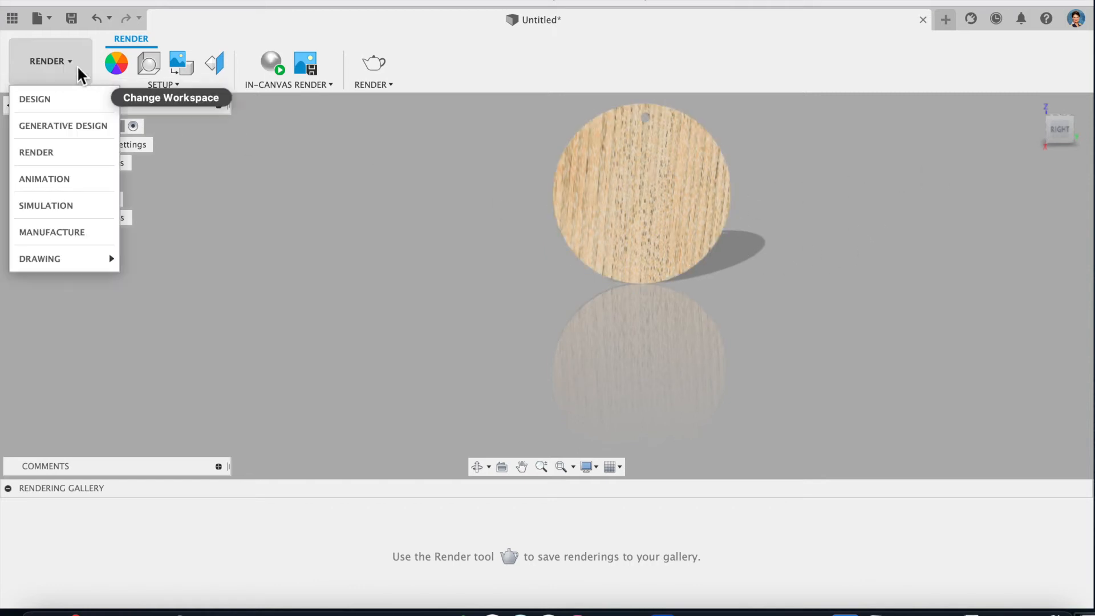
left_click(59, 102)
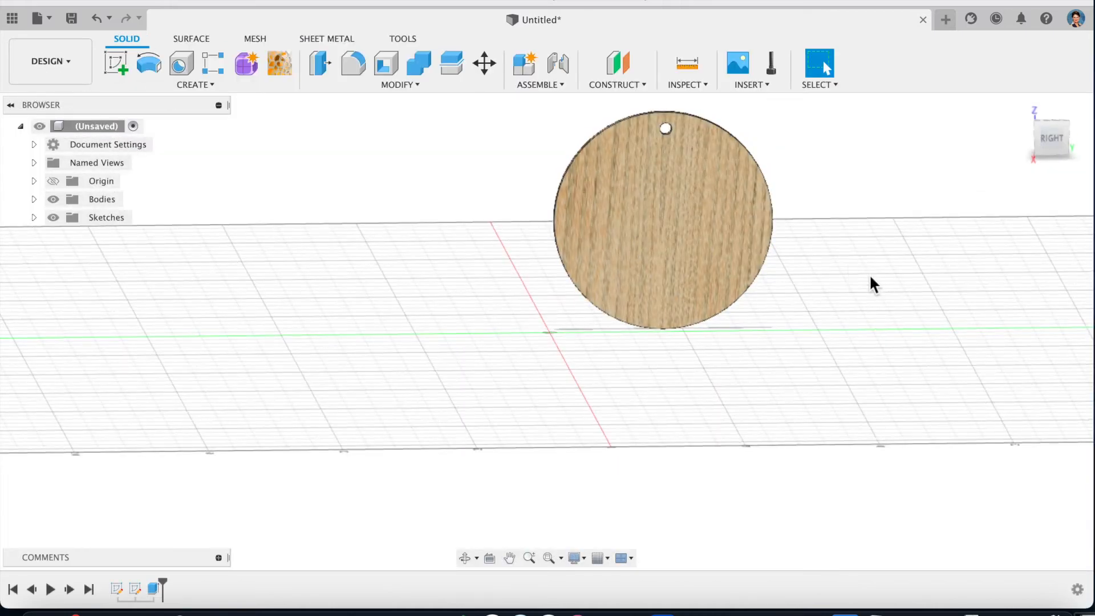
left_click(765, 82)
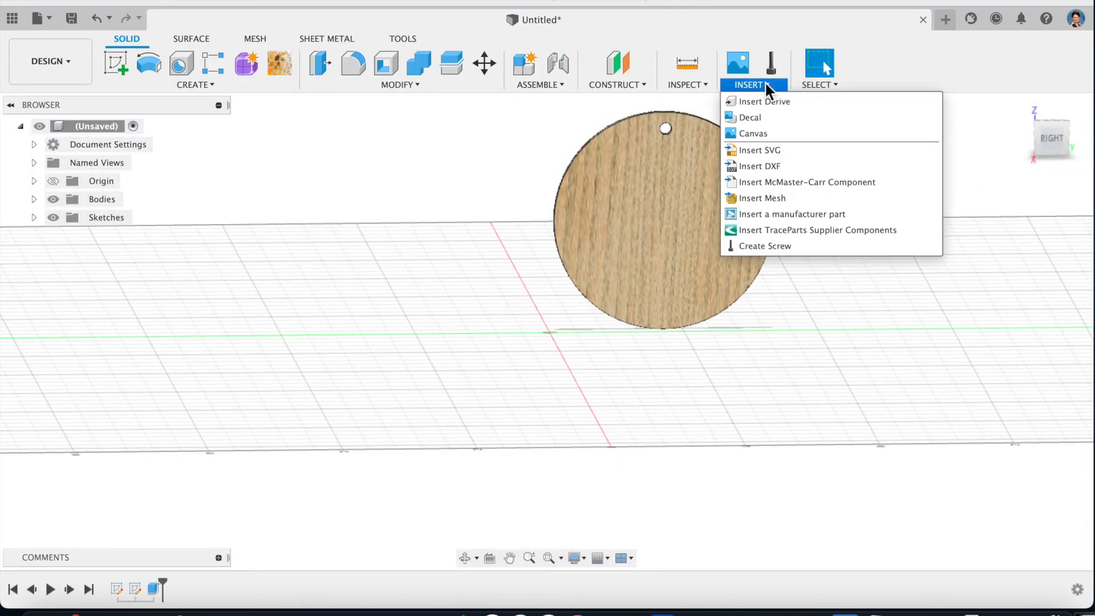
left_click(761, 118)
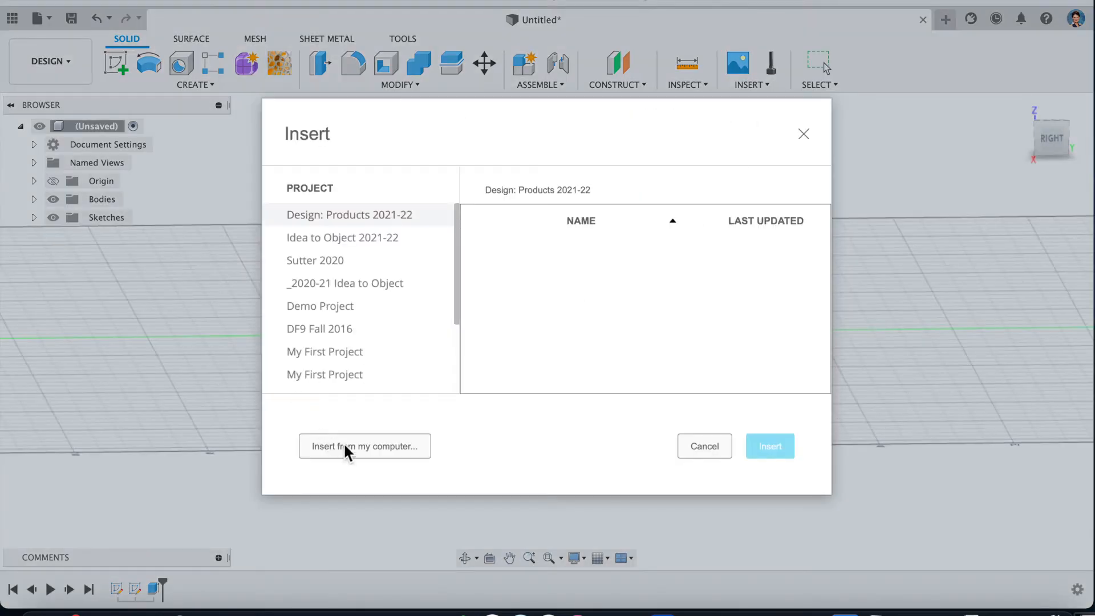
left_click(344, 446)
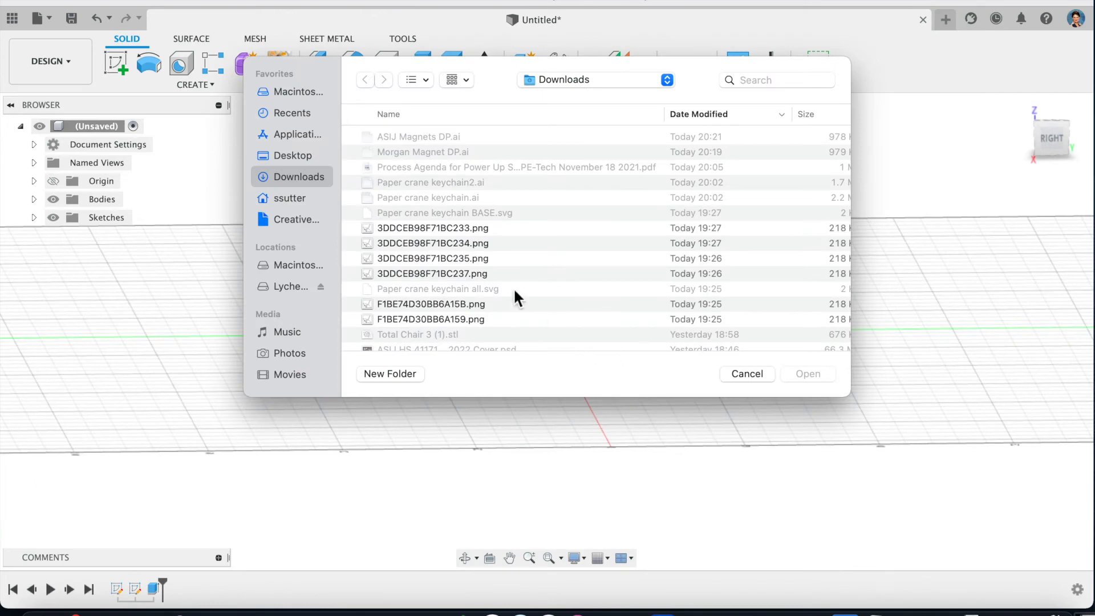
left_click(311, 157)
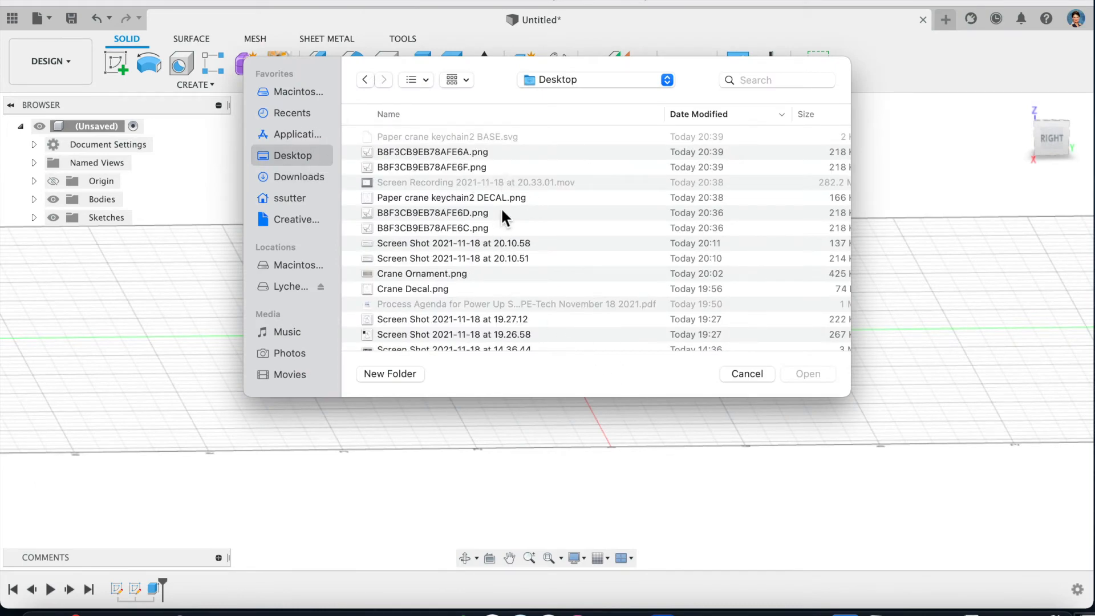
left_click(523, 198)
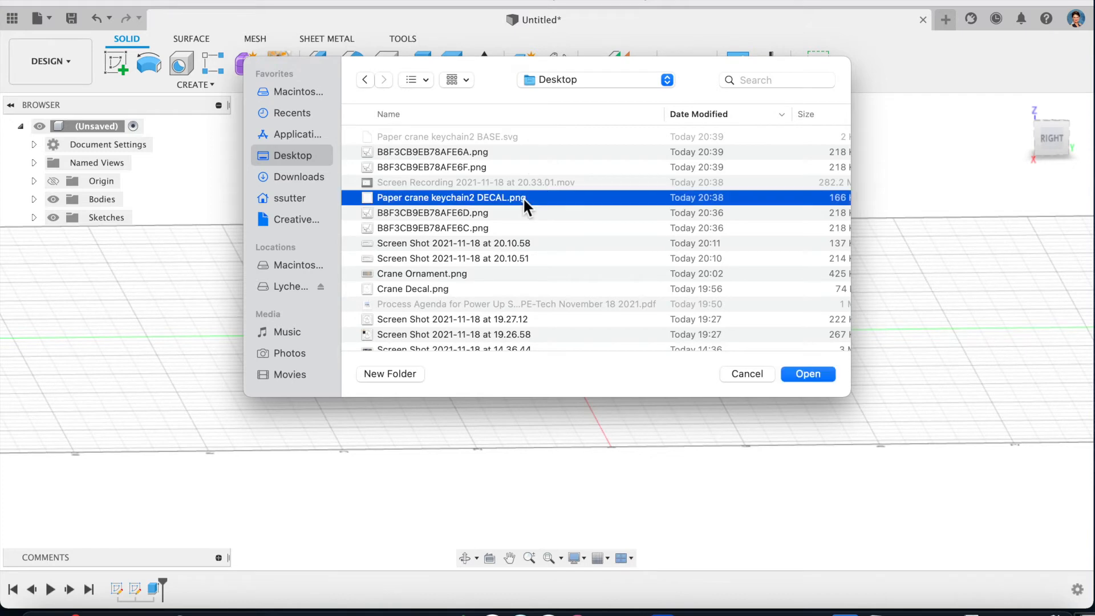
left_click(810, 374)
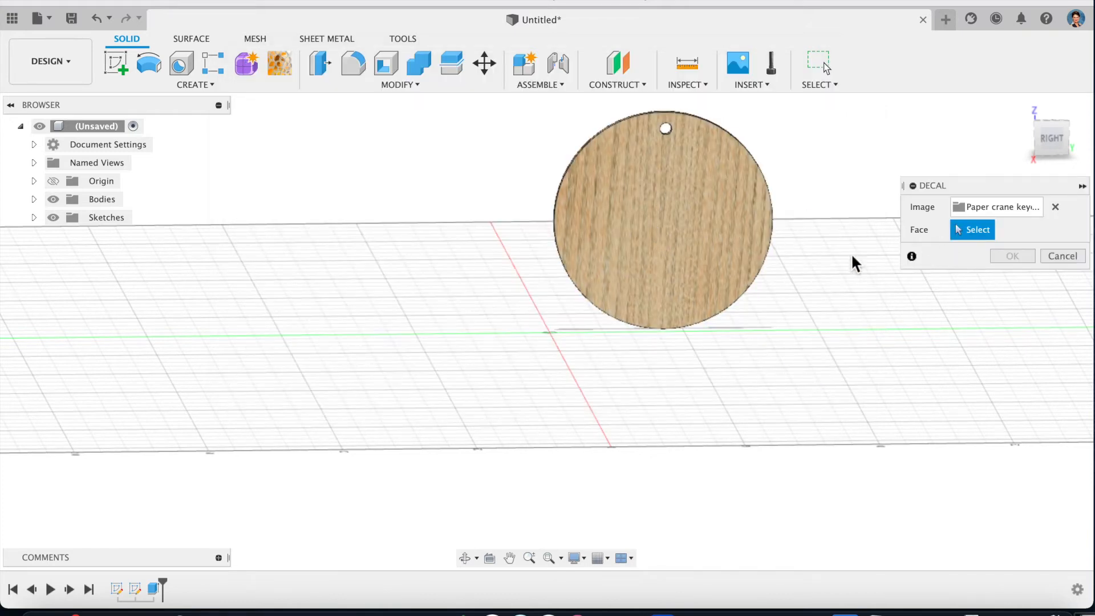
left_click(664, 229)
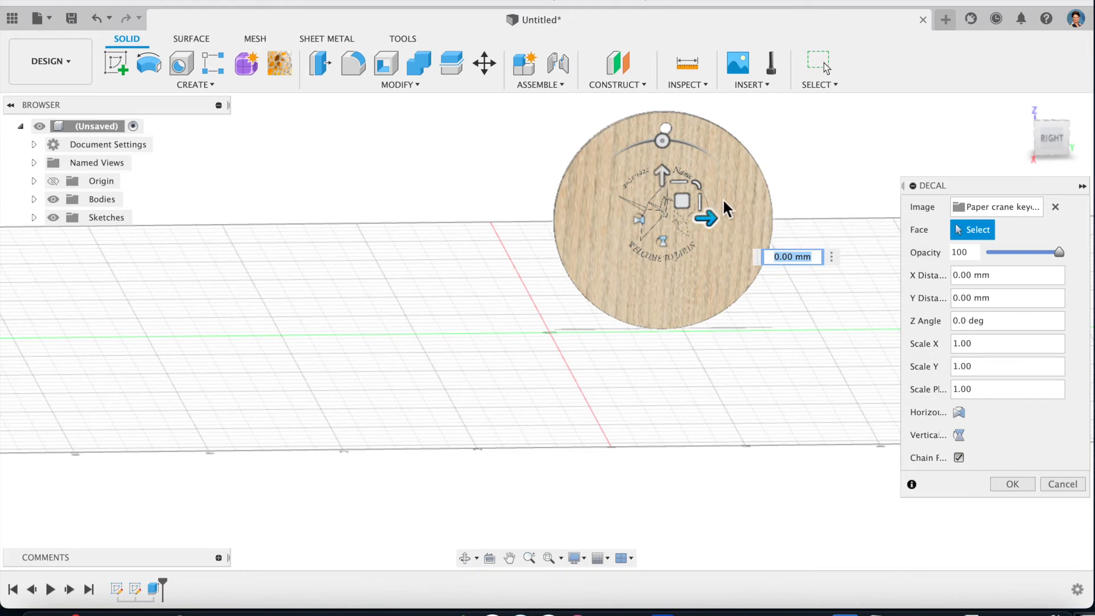
Step: Scale the decal uniformly to about 1.975, shift it to about 0.28 mm in X and 0.57 mm in Y, and accept it
left_click_drag(702, 188, 750, 172)
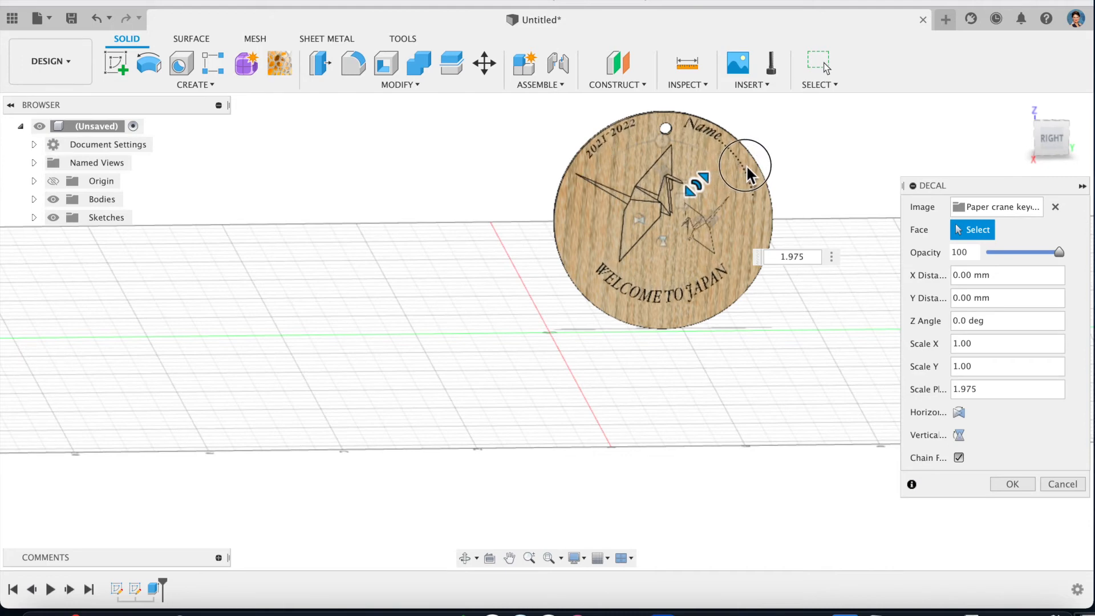
left_click_drag(691, 204, 688, 219)
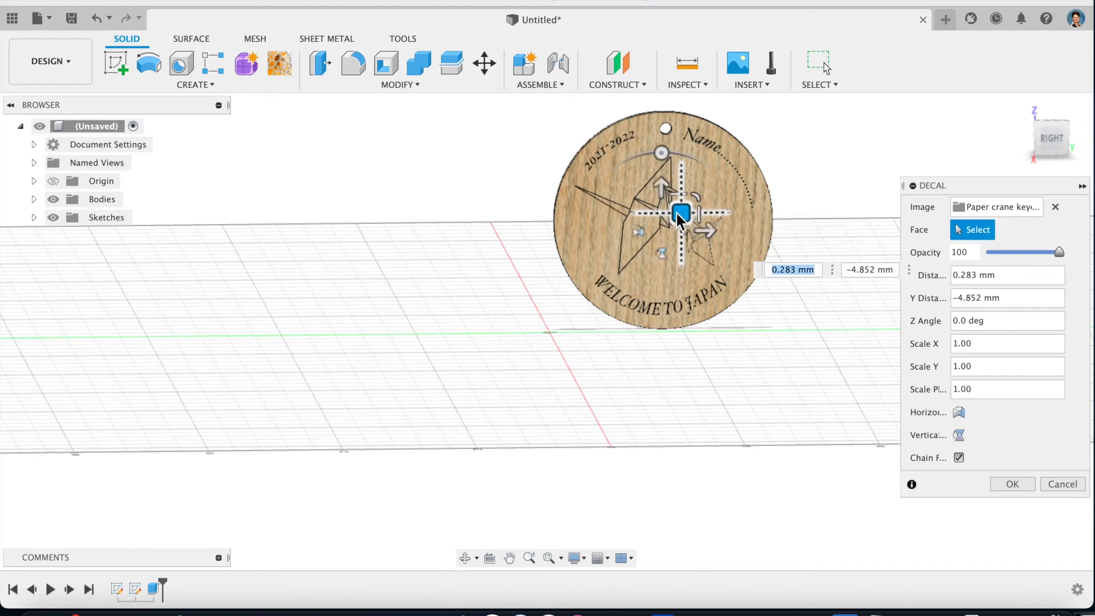
left_click_drag(696, 197, 689, 223)
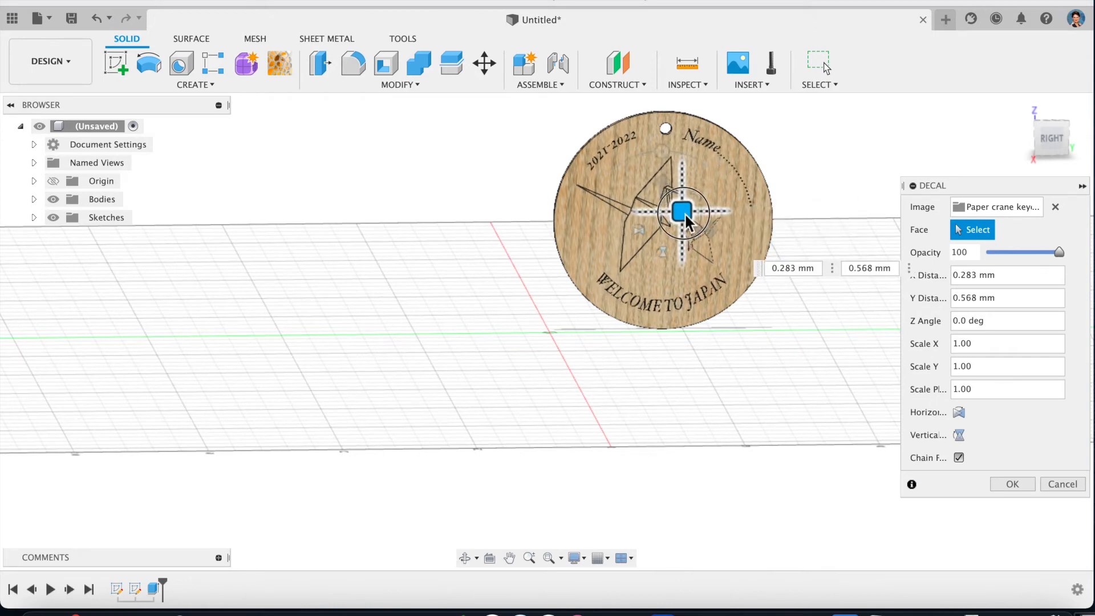
left_click_drag(1050, 140, 1056, 147)
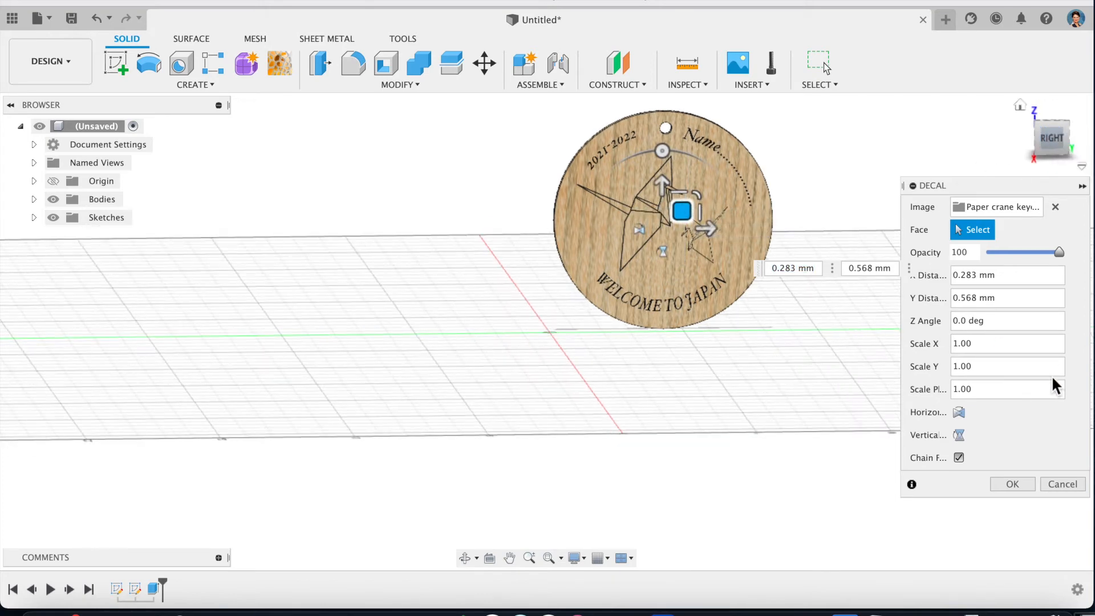
left_click(1012, 483)
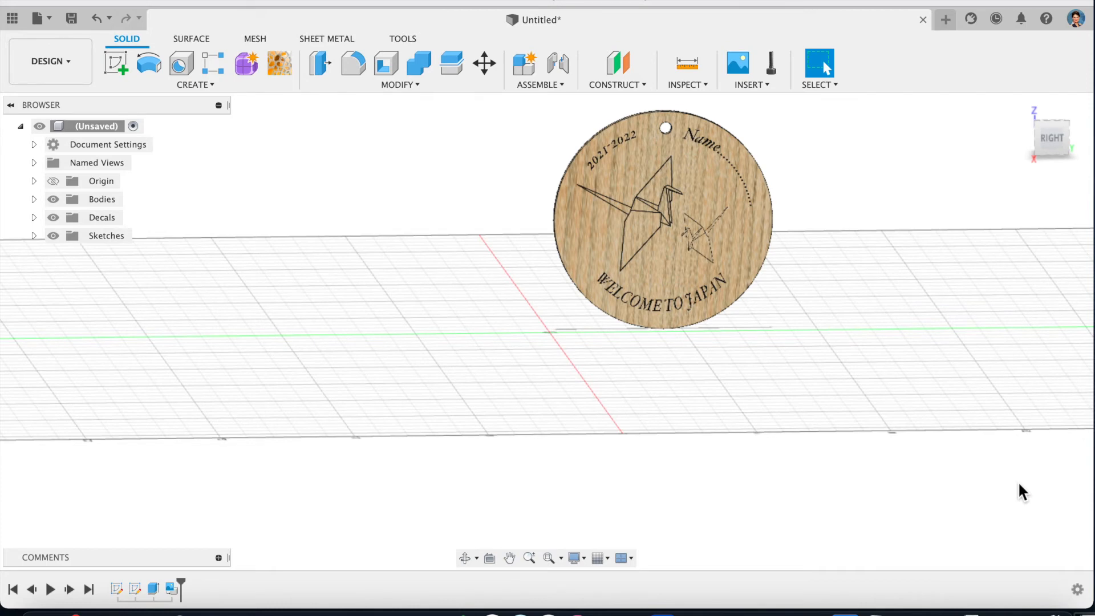
Step: Return to the Render workspace and capture the view as an 800 x 600 (4:3) PNG named Untitled, saved to the desktop
left_click(83, 63)
left_click(53, 152)
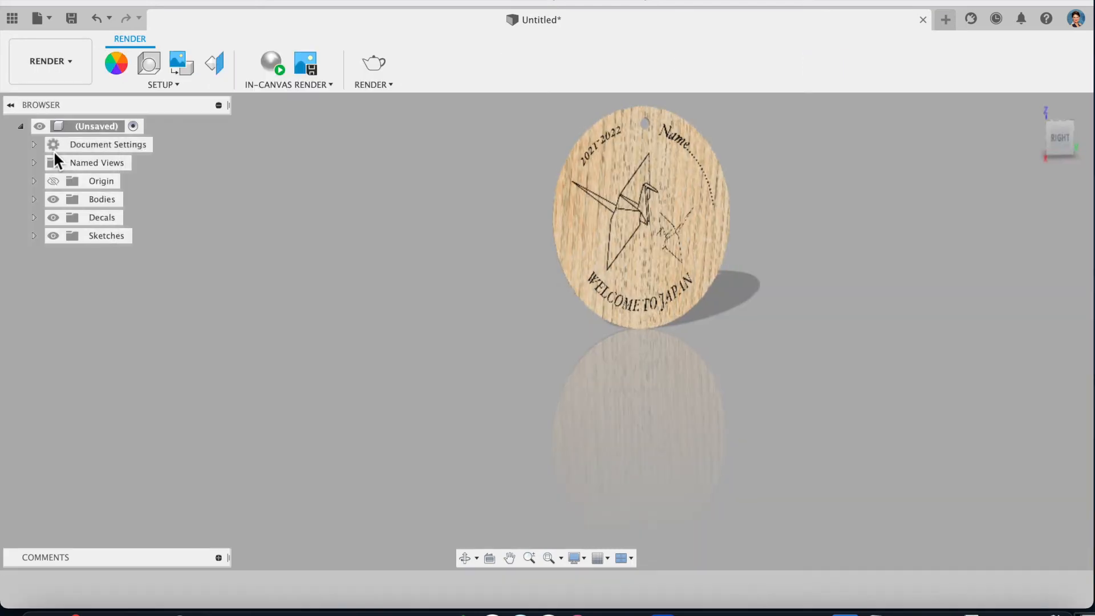
left_click(286, 84)
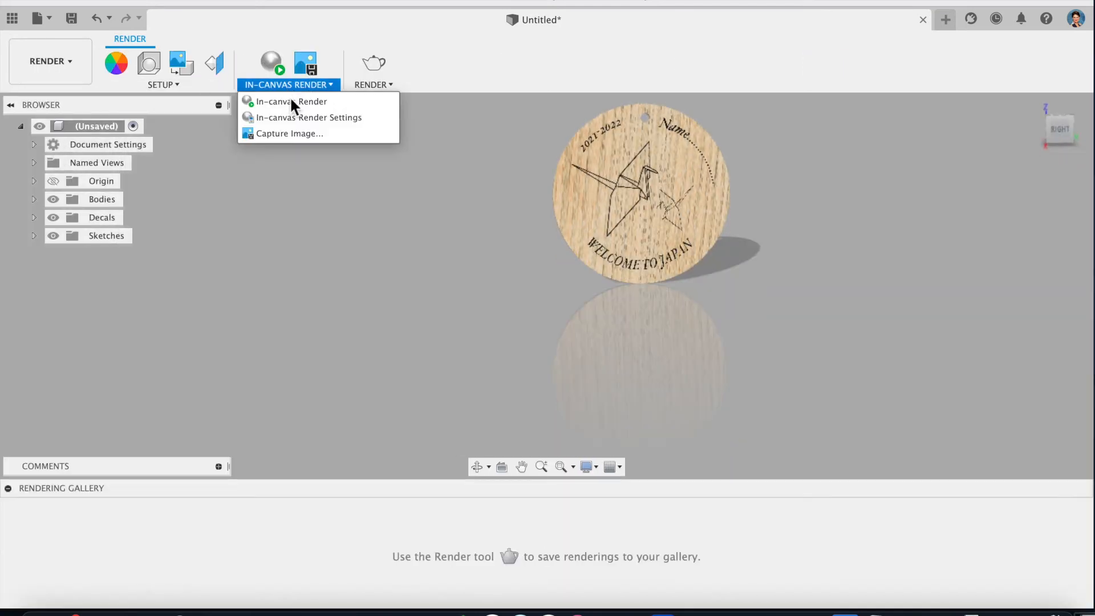
left_click(300, 134)
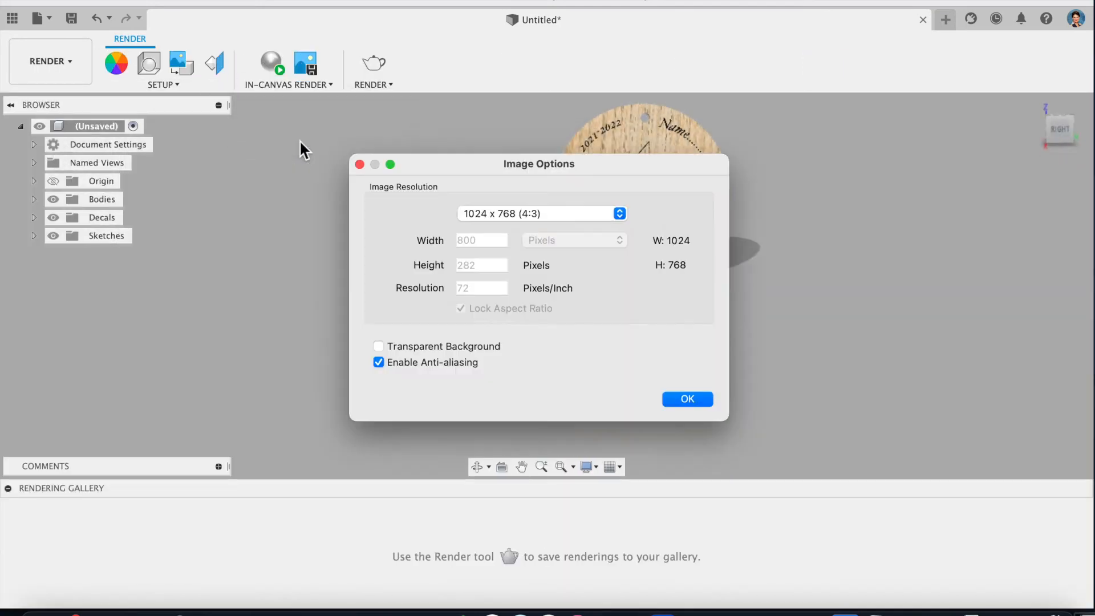
left_click_drag(681, 162, 547, 134)
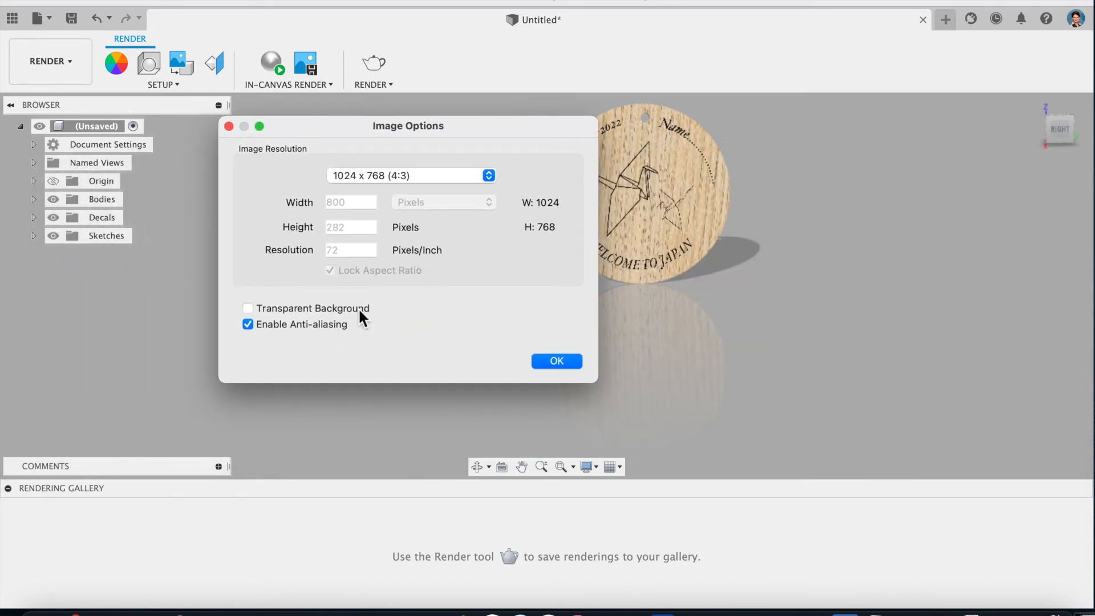
left_click_drag(523, 128, 457, 115)
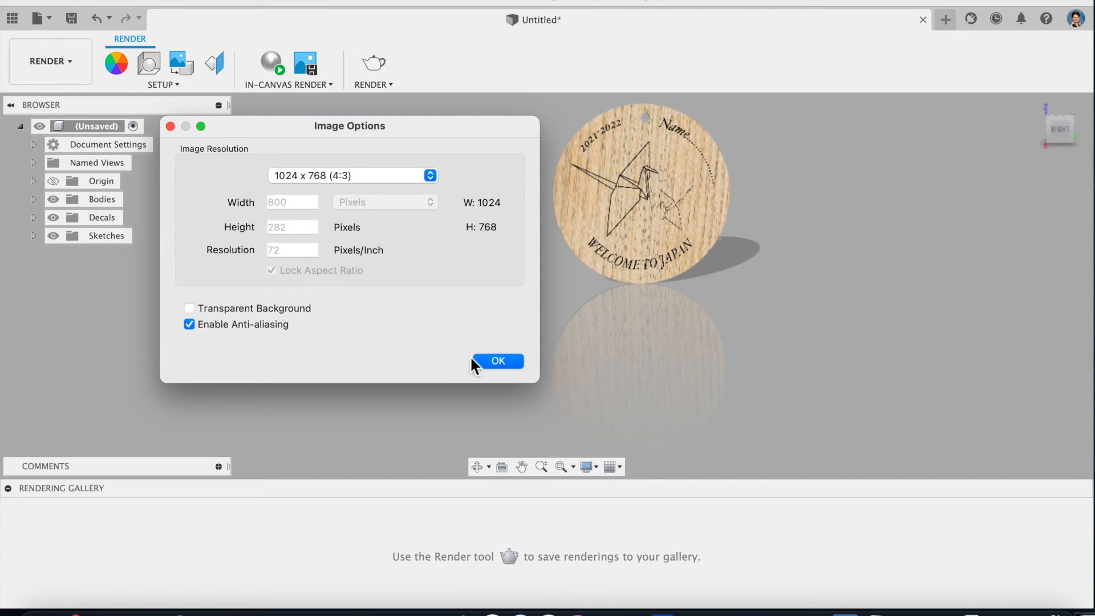
left_click(431, 176)
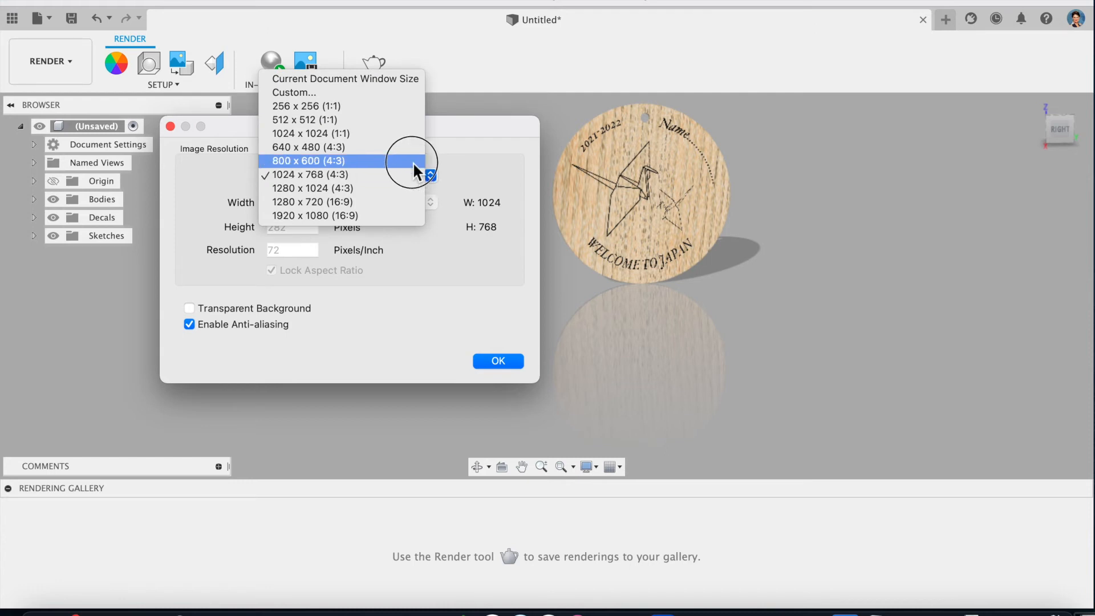
left_click(415, 161)
left_click(520, 361)
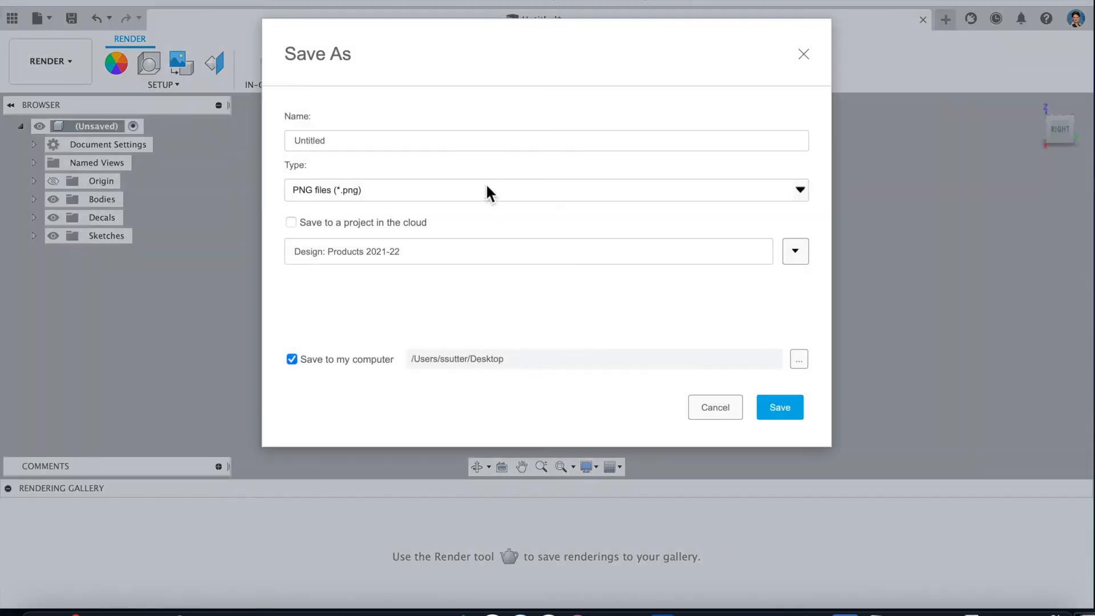
left_click(781, 408)
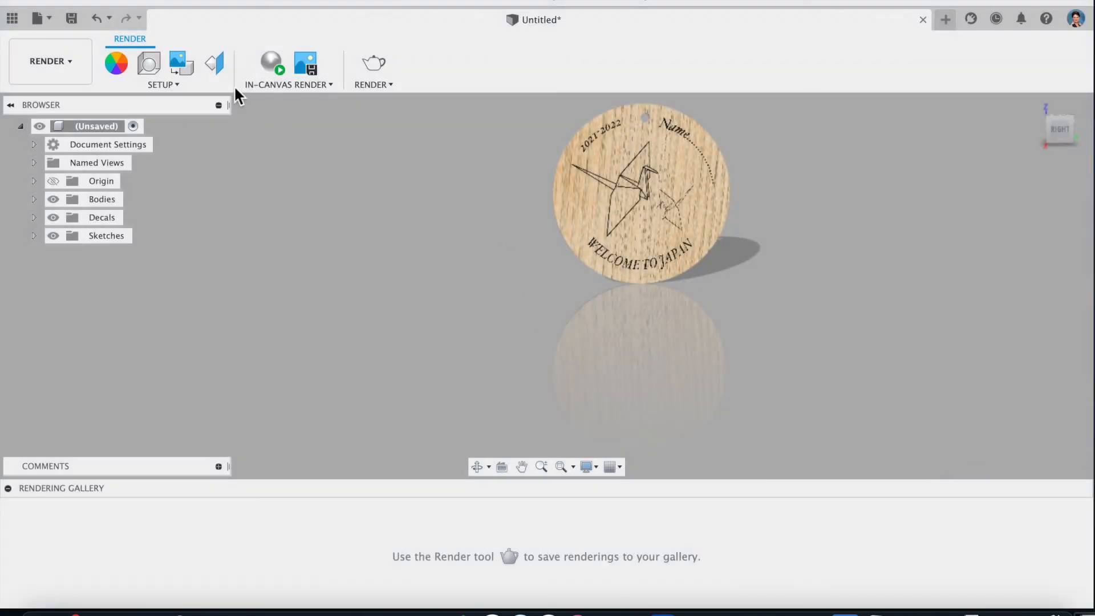
Step: Orient the keychain to an angled view between right and back, enlarge it, and start an in-canvas render
left_click(307, 84)
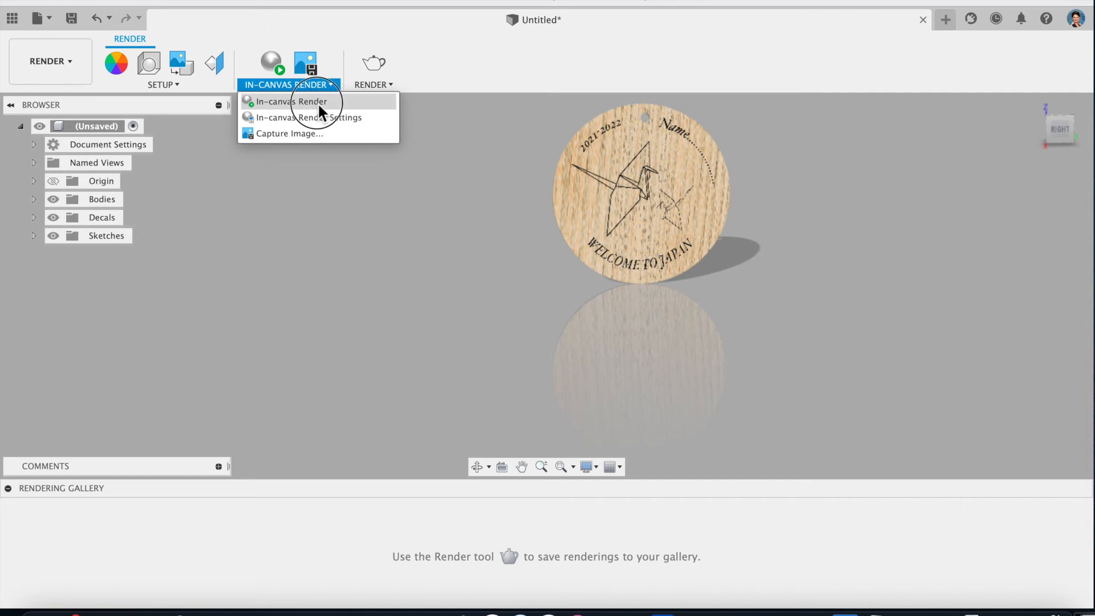
left_click(317, 101)
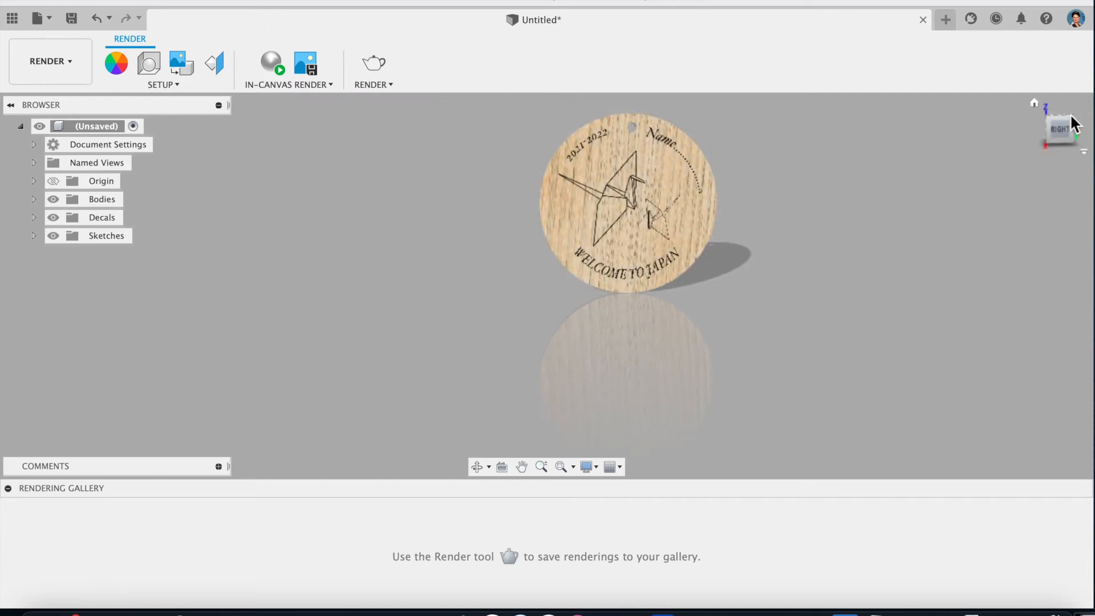
mouse_move(1083, 146)
left_mouse_down()
mouse_move(1051, 131)
mouse_move(970, 130)
mouse_move(1020, 139)
left_mouse_up()
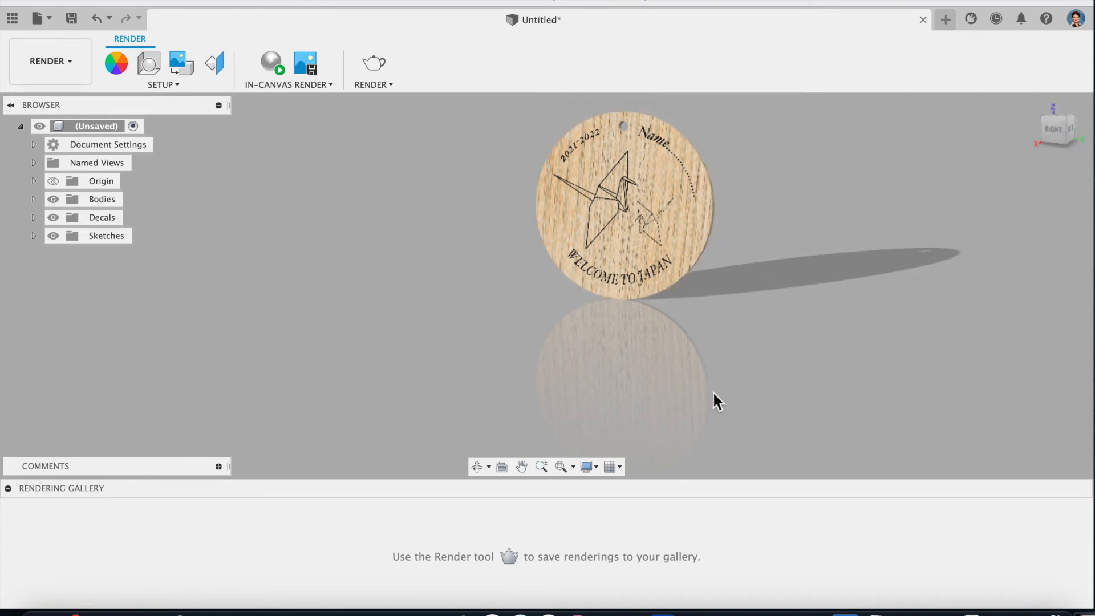
left_click(1065, 142)
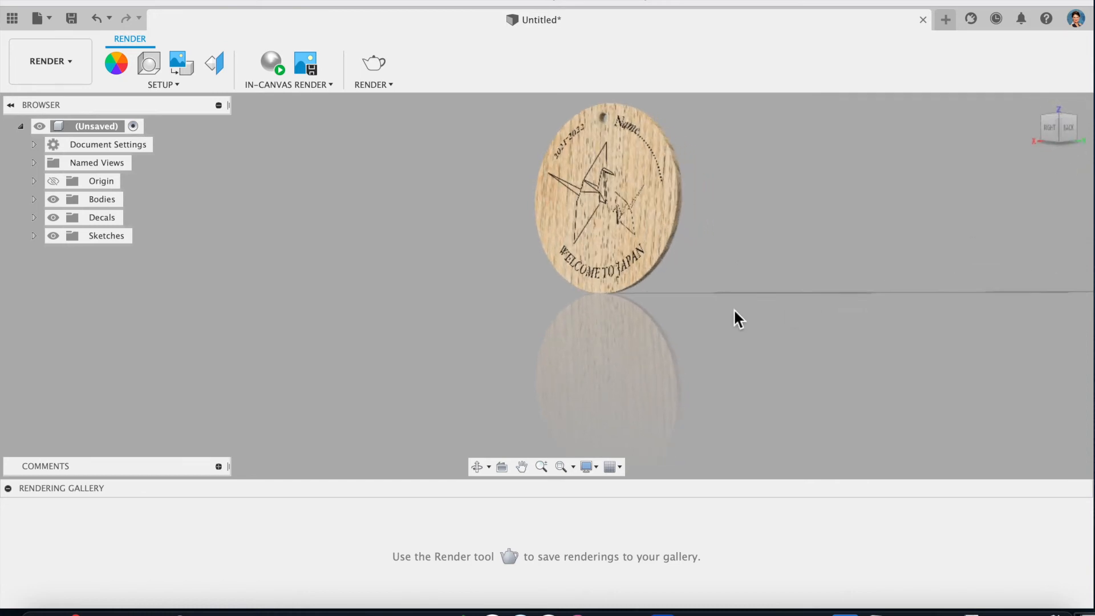
left_click_drag(1062, 146, 1075, 153)
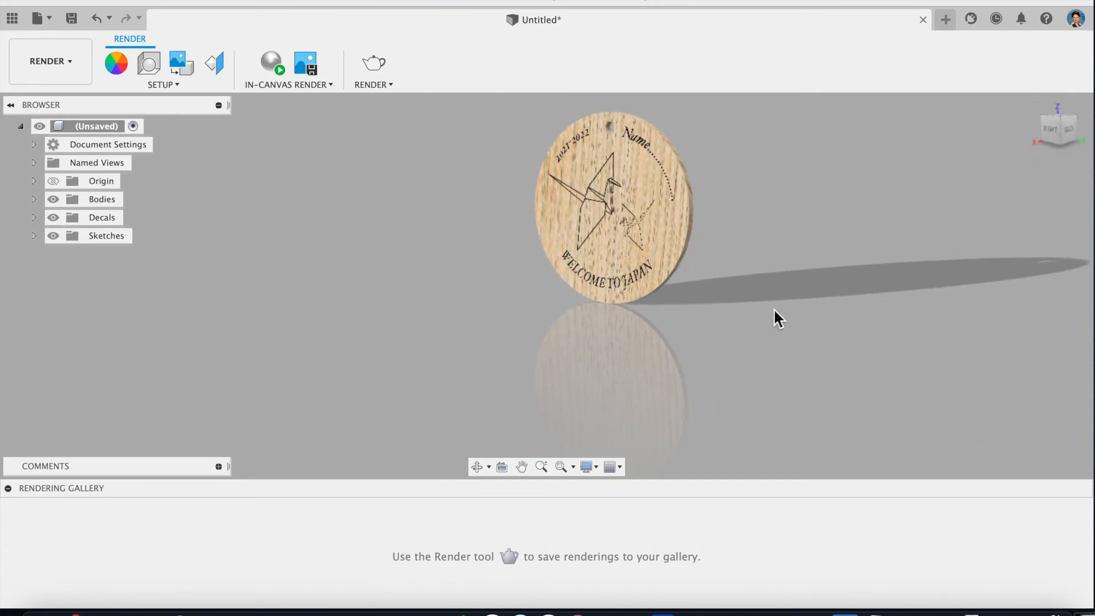
scroll(771, 308, "up", 5)
scroll(772, 308, "down", 3)
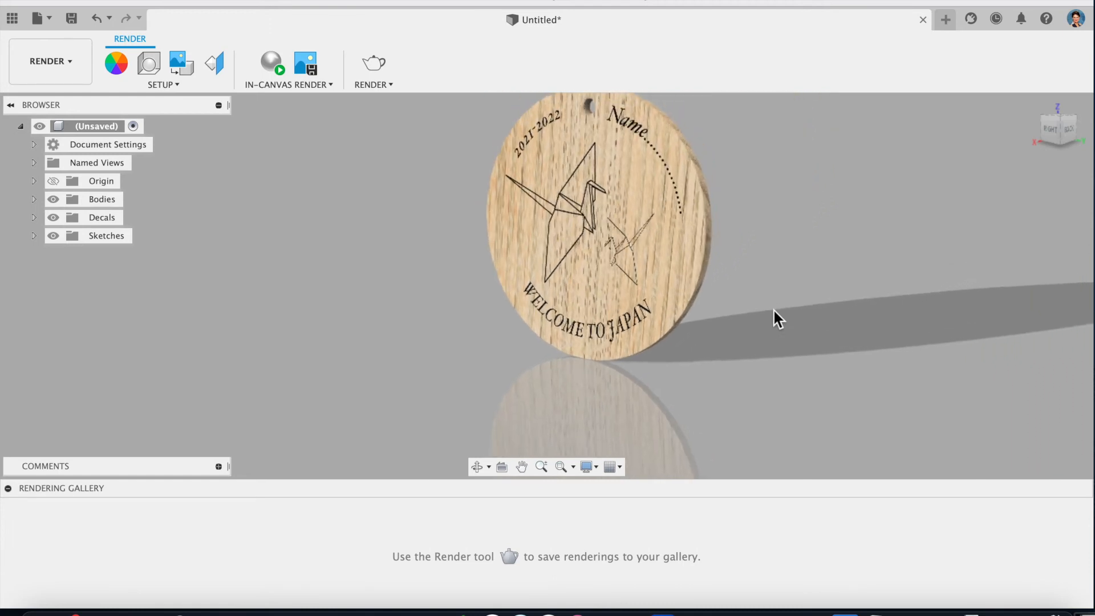
scroll(773, 310, "up", 2)
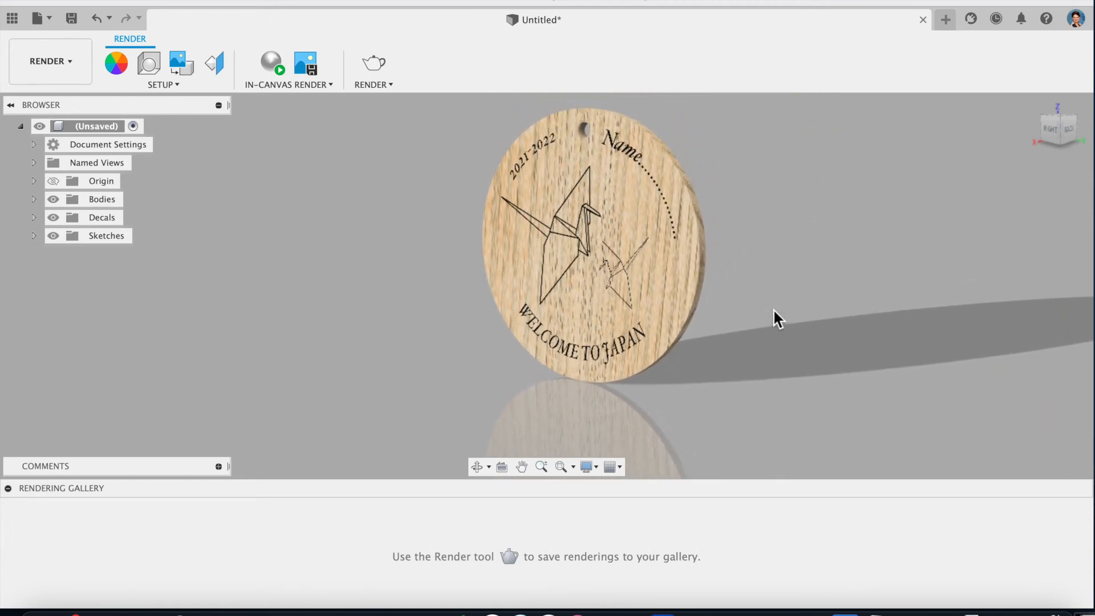
left_click(326, 89)
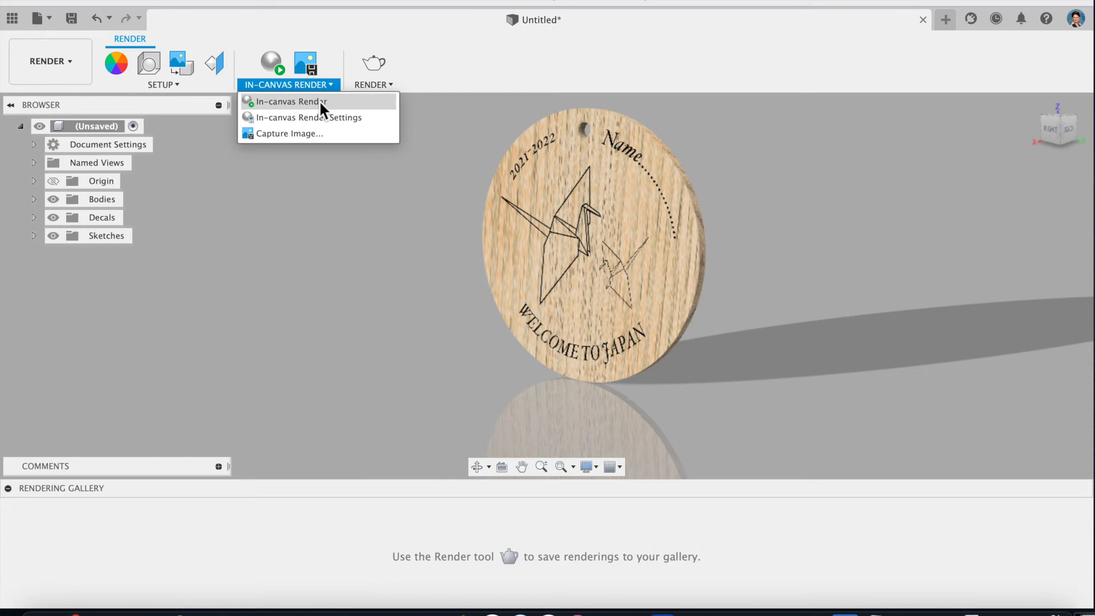
left_click(320, 101)
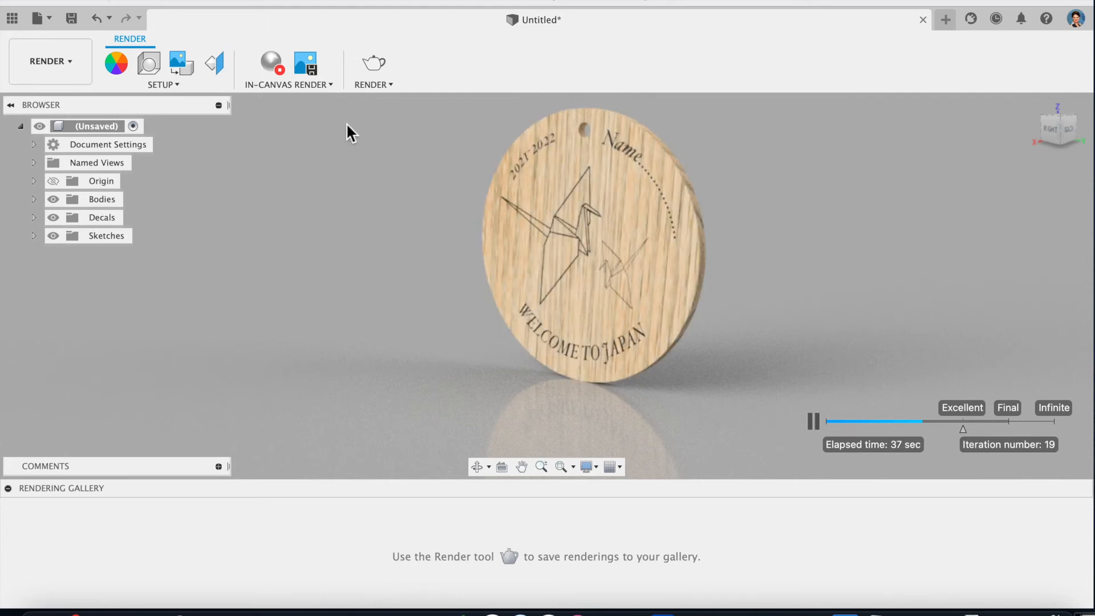
Step: Capture the render at the current document window size as a PNG named Crane Ornament for Catalog on the desktop, and pause rendering
left_click(323, 87)
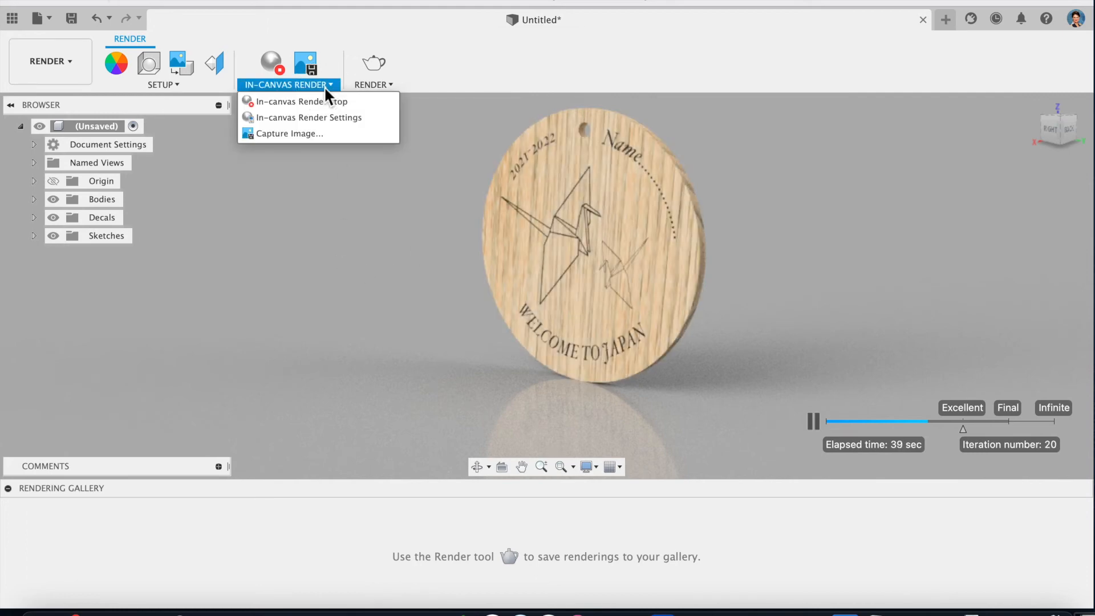
left_click(303, 133)
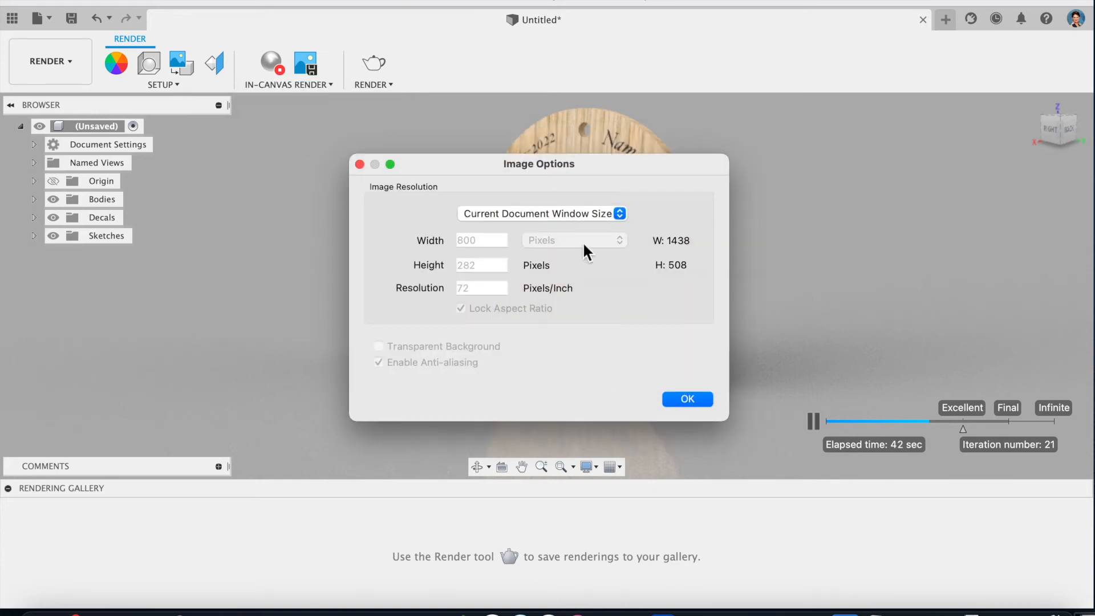
left_click(681, 401)
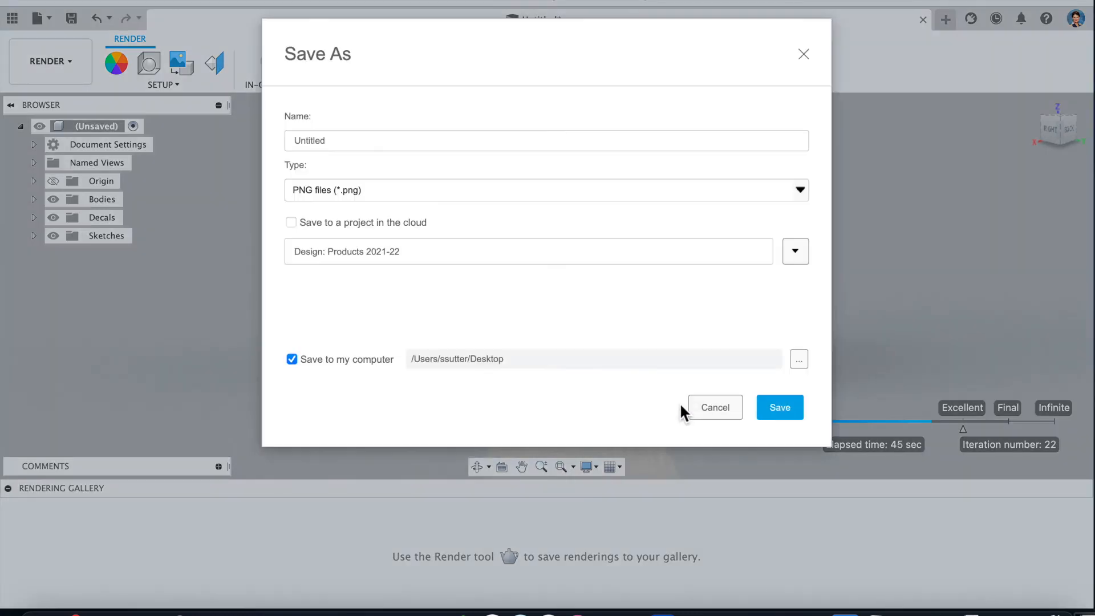
double_click(499, 144)
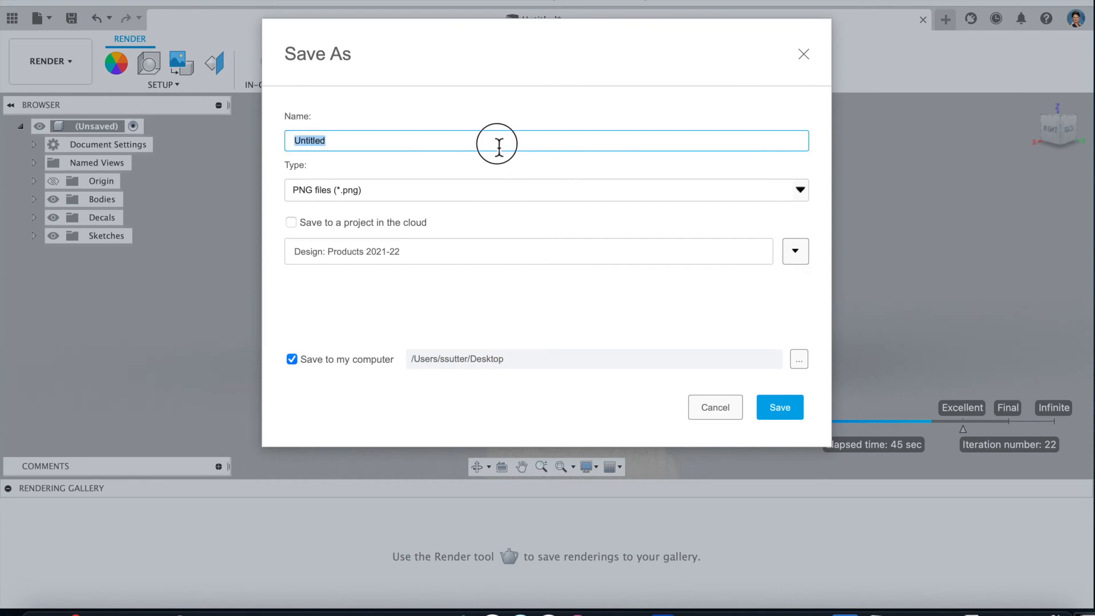
type("Crane Ornament")
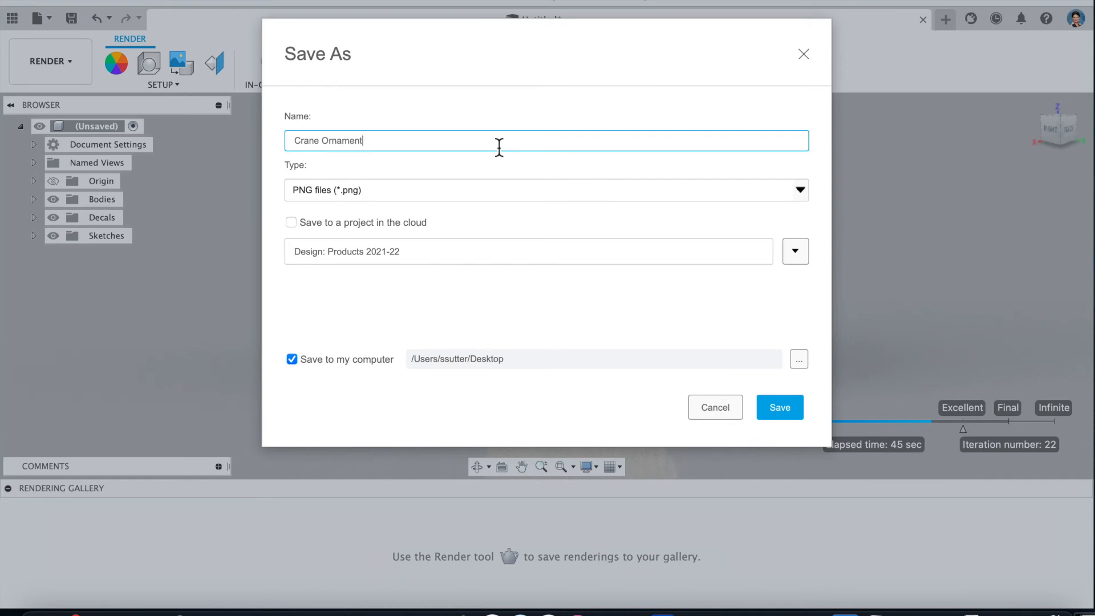
type(" for Catalog")
left_click(784, 403)
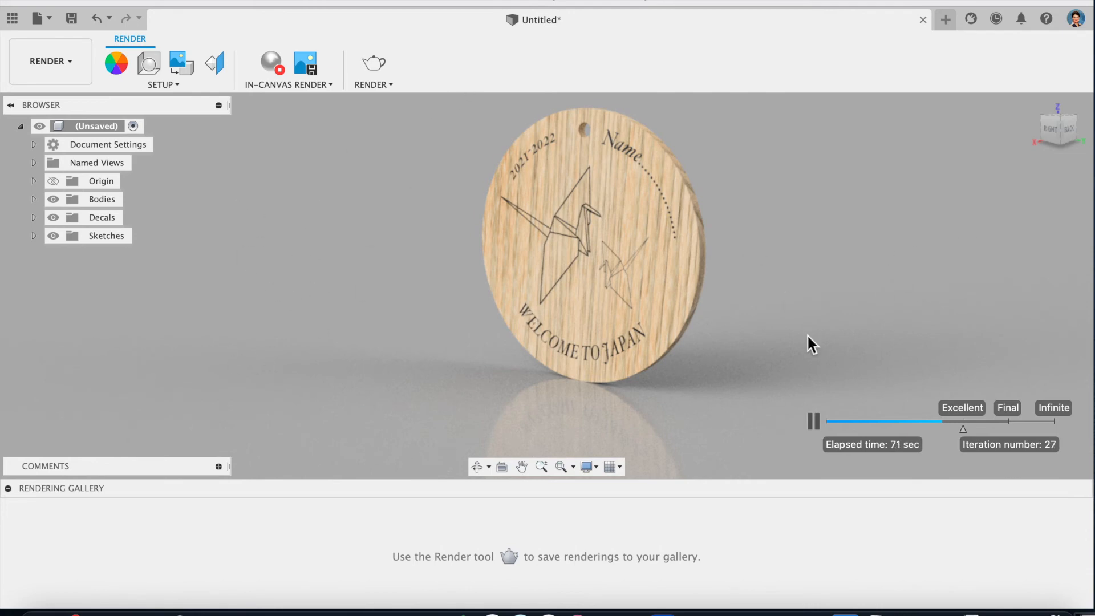
left_click(813, 422)
Step: Switch to Finder and list the Empathy Product folder's files by modification date, newest first
left_click_drag(262, 2, 250, 125)
left_click(550, 11)
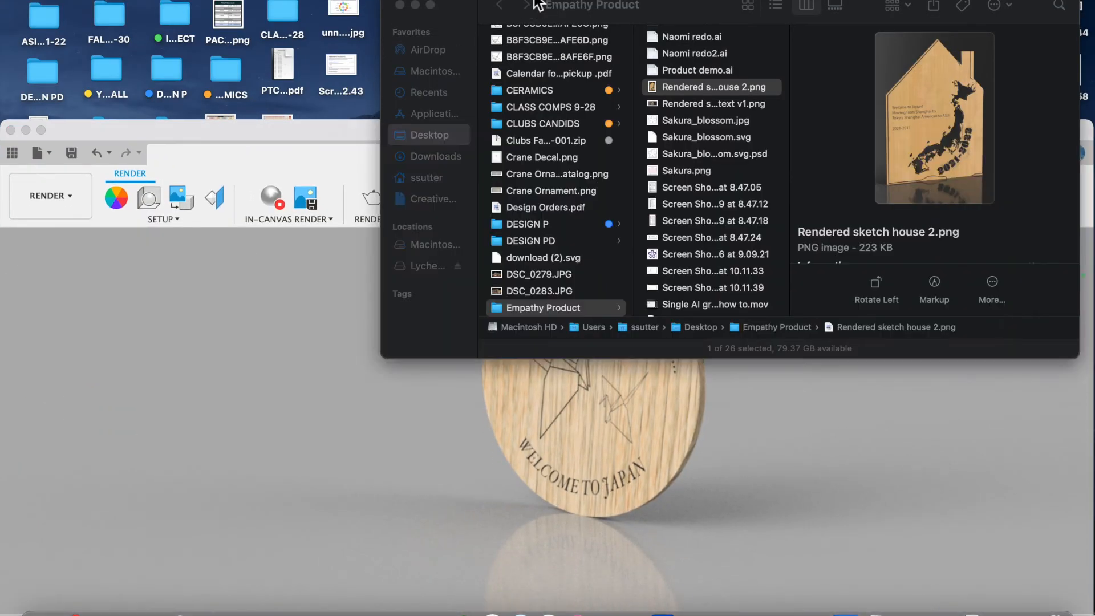
scroll(737, 152, "up", 4)
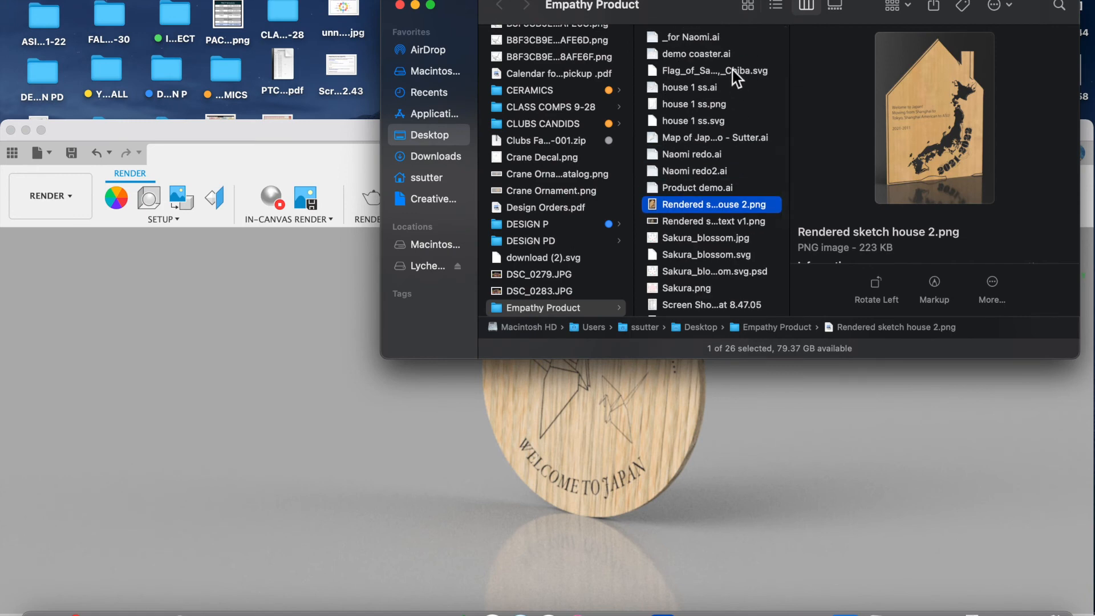
left_click(775, 6)
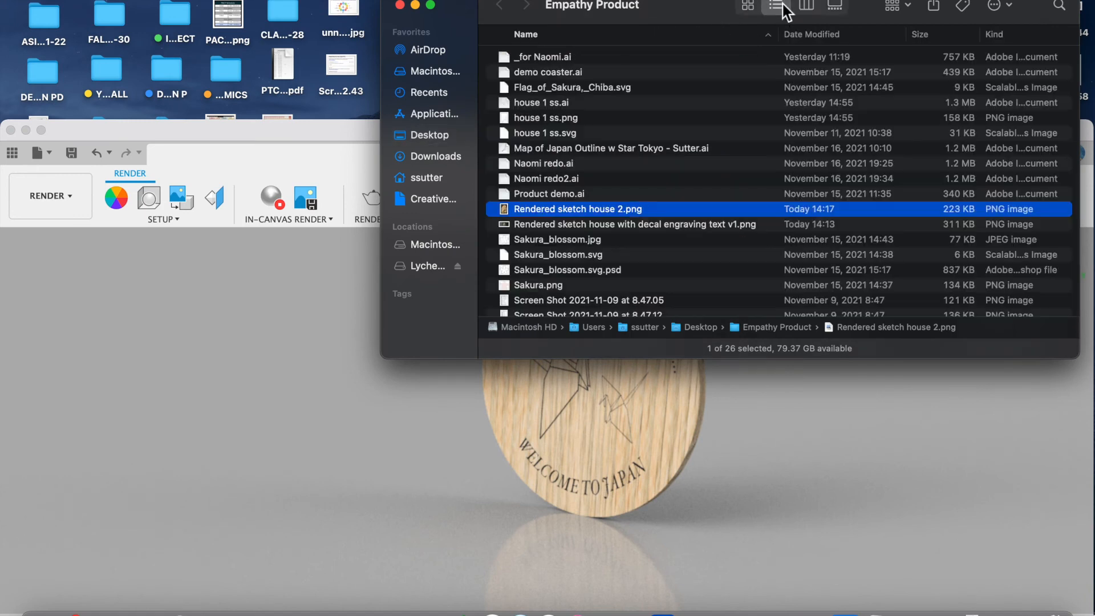
left_click(843, 36)
left_click(842, 35)
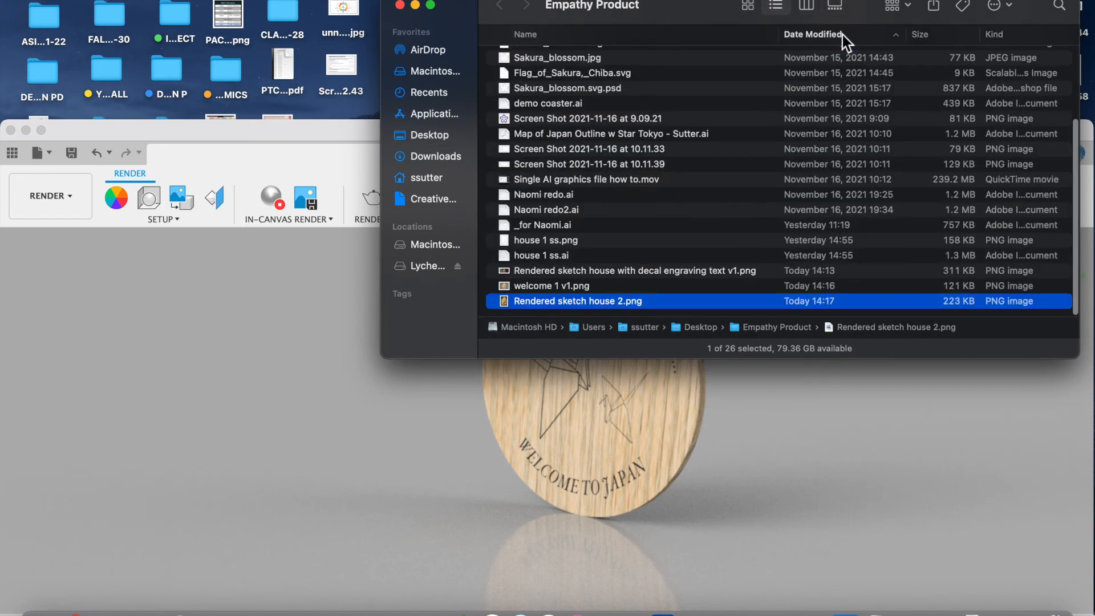
left_click(843, 35)
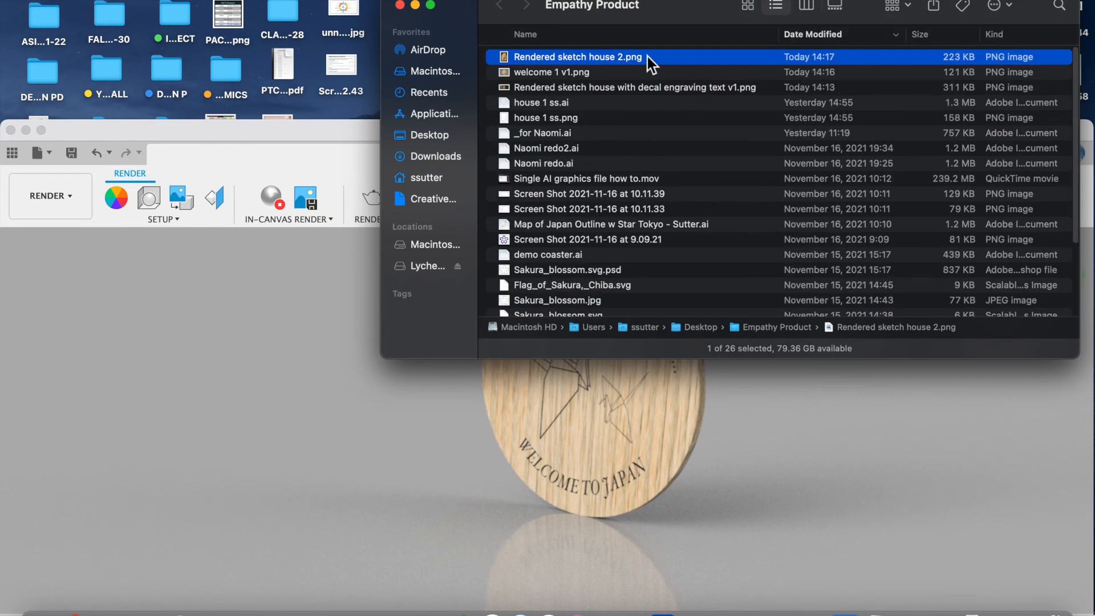
scroll(622, 147, "up", 2)
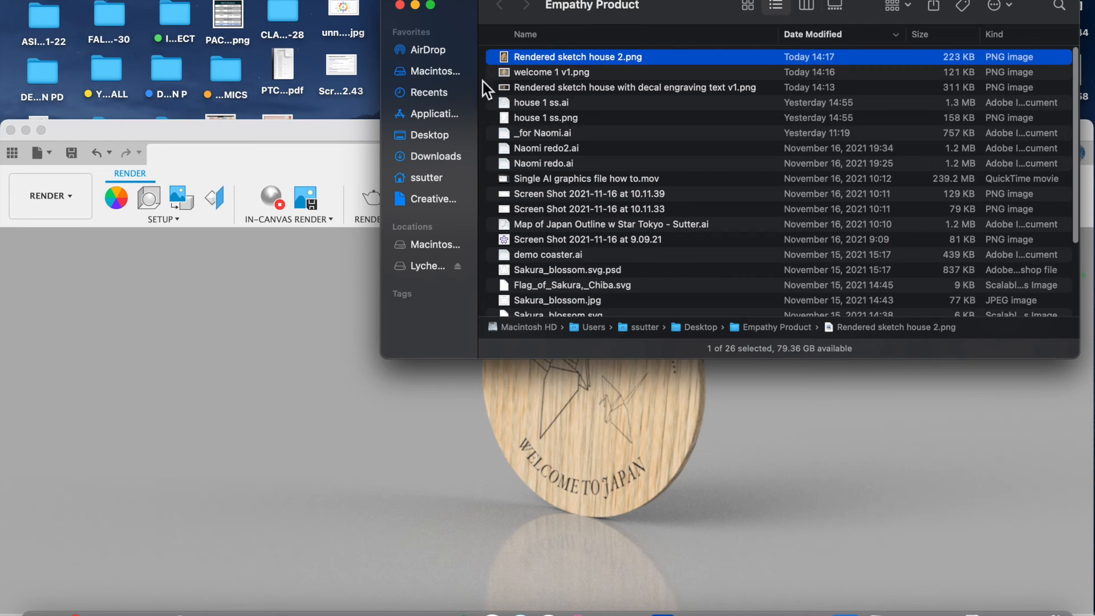
Step: Show the Desktop folder with the most recently modified files first and preview Crane Ornament for Catalog.png
left_click(439, 139)
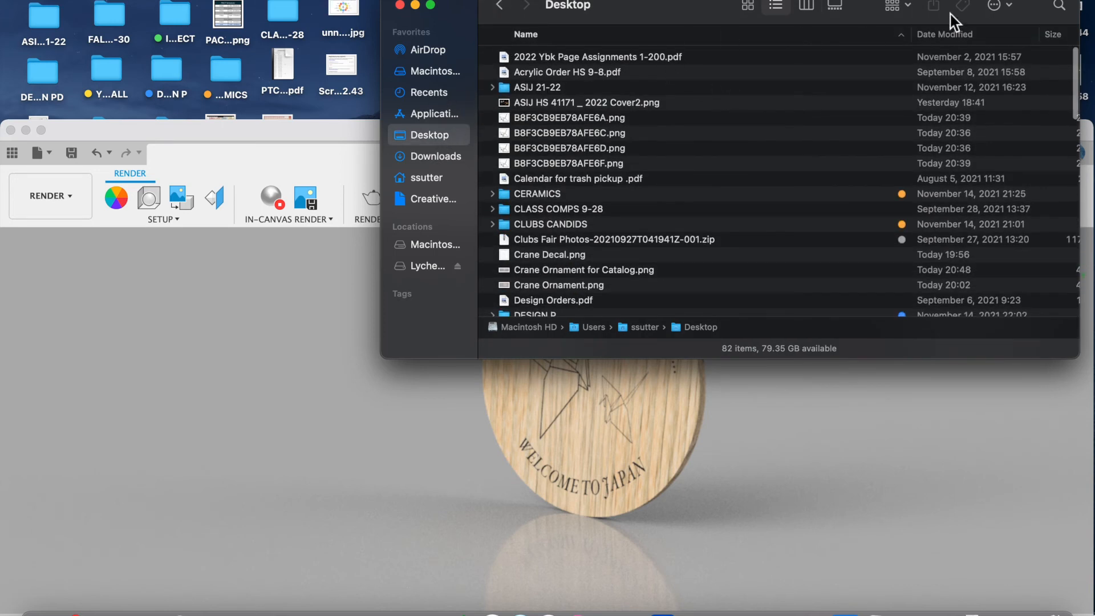
left_click(962, 36)
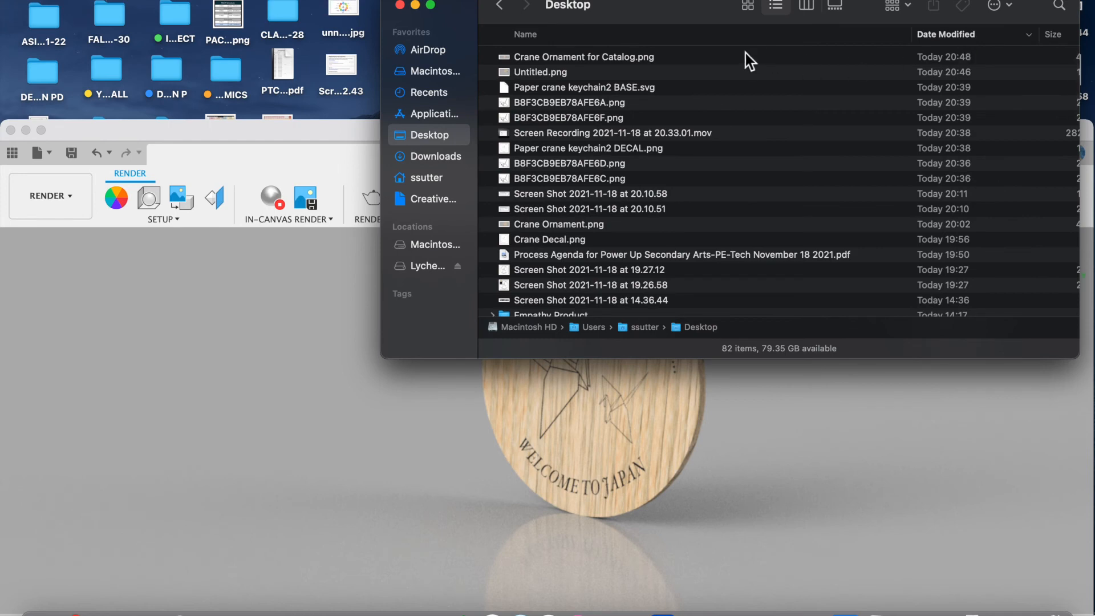
left_click(724, 62)
key("space")
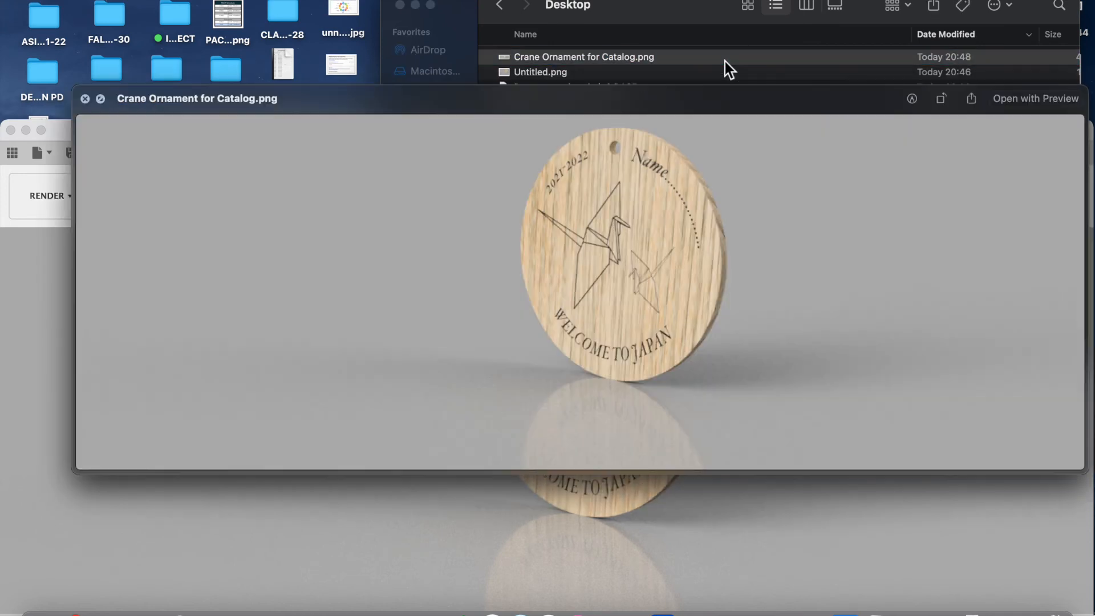
left_click_drag(704, 98, 682, 55)
key("space")
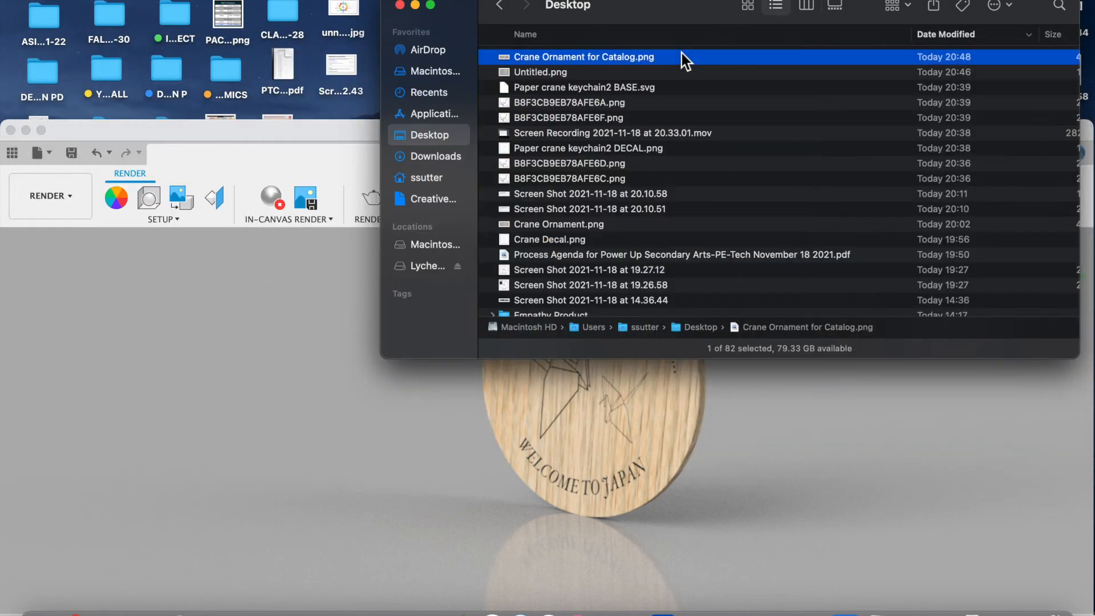
Step: Open Crane Ornament for Catalog.png in Preview and crop it to the keychain and the upper part of its reflection
double_click(617, 56)
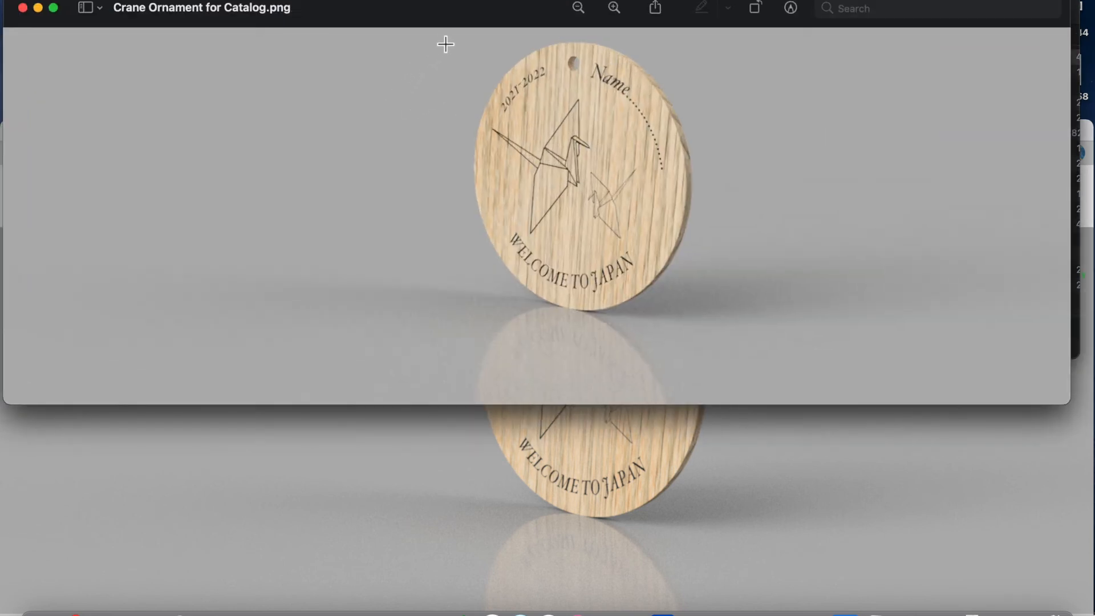
left_click_drag(440, 32, 714, 368)
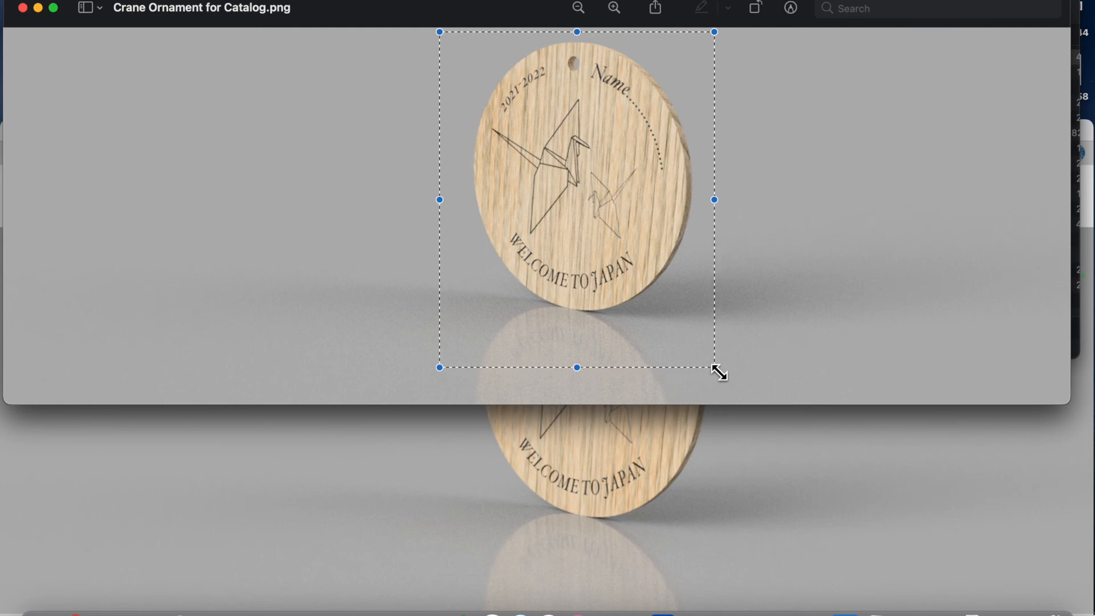
key("super+k")
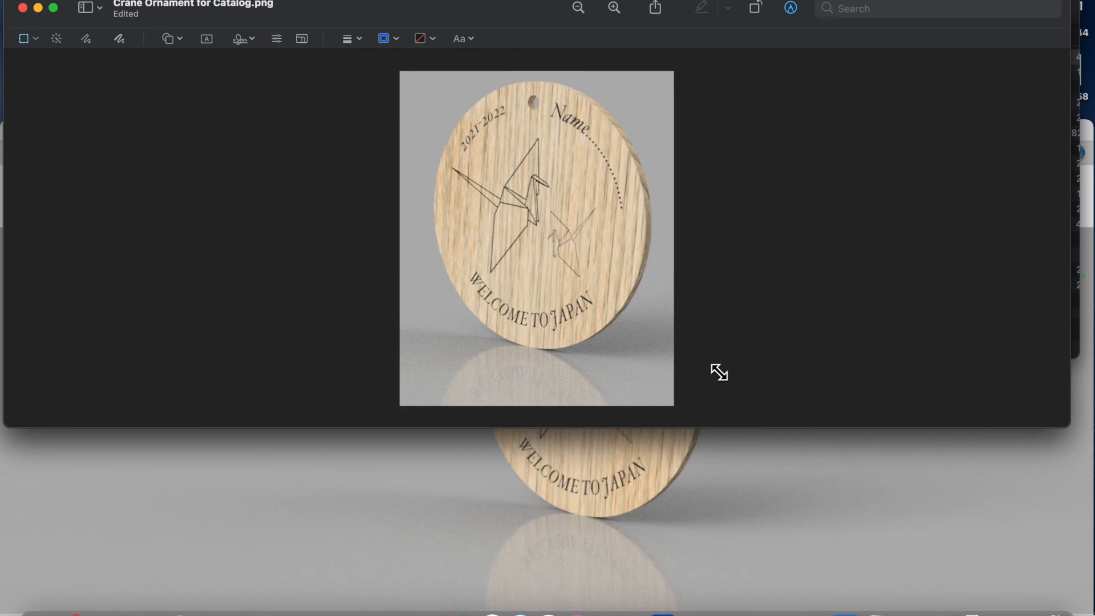
Step: Deepen the cropped image's contrast by raising the black point almost to the midtone marker and shifting the midtones slightly brighter-side in the levels
left_click(235, 0)
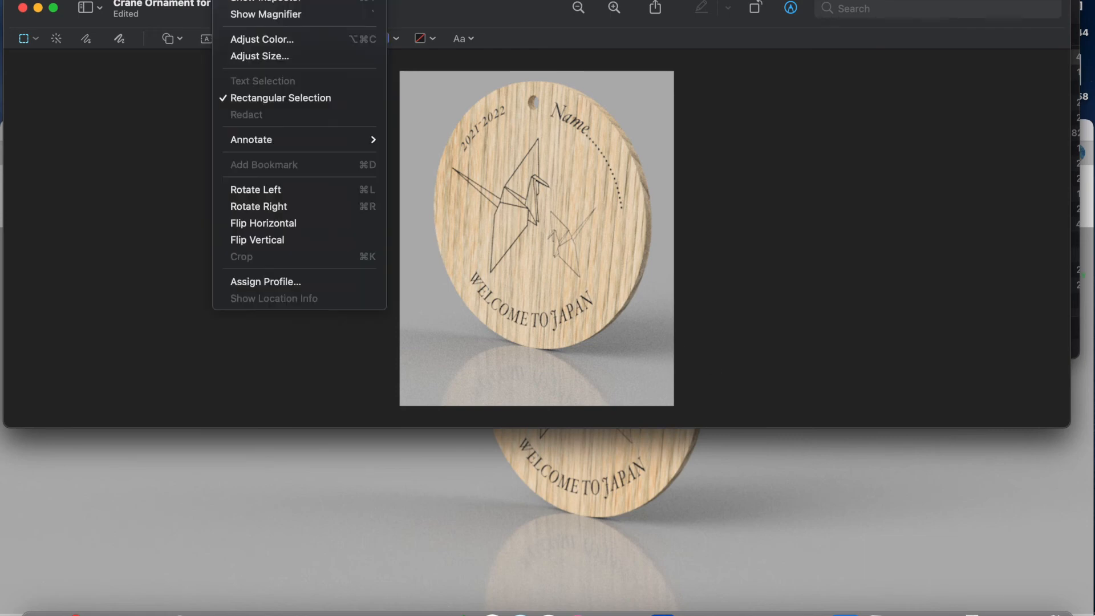
left_click(274, 43)
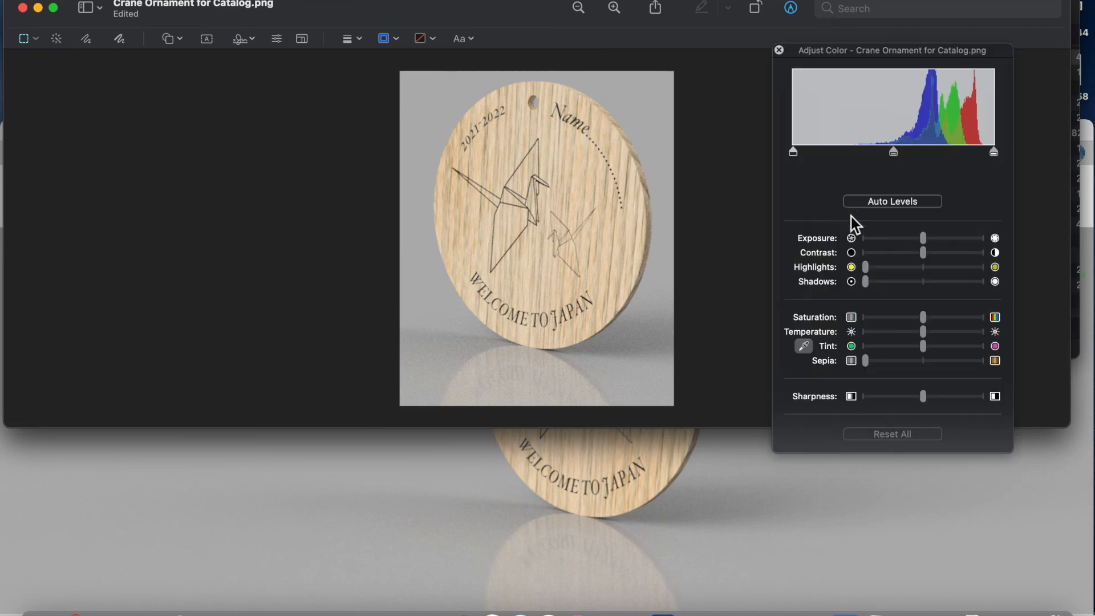
mouse_move(793, 153)
left_mouse_down()
mouse_move(951, 151)
mouse_move(898, 154)
left_mouse_up()
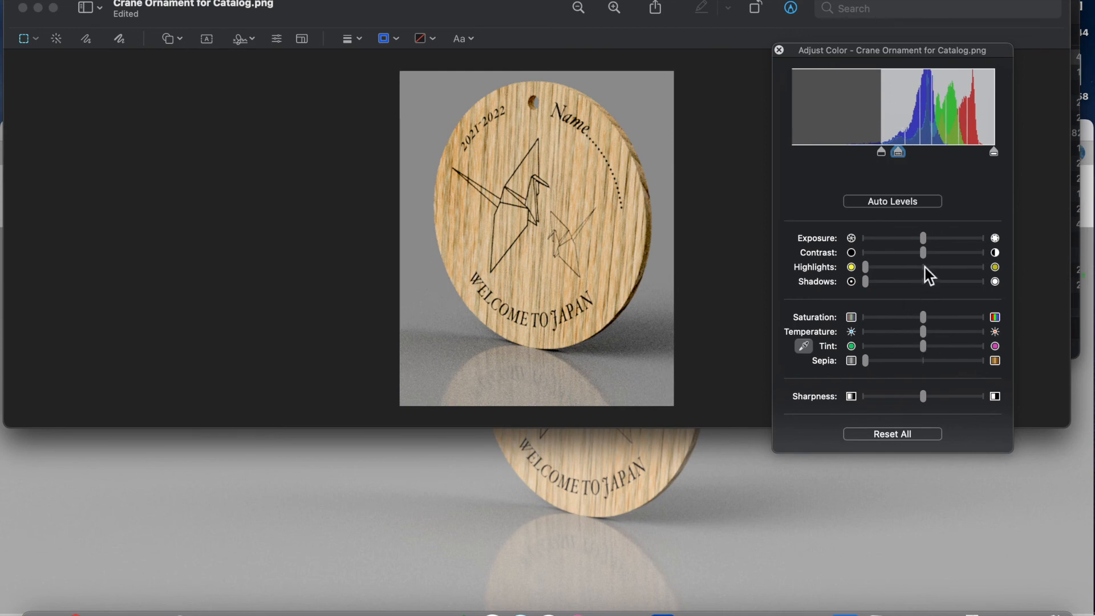
left_click_drag(882, 278, 859, 275)
mouse_move(994, 153)
left_mouse_down()
mouse_move(982, 153)
mouse_move(993, 154)
left_mouse_up()
left_click(780, 51)
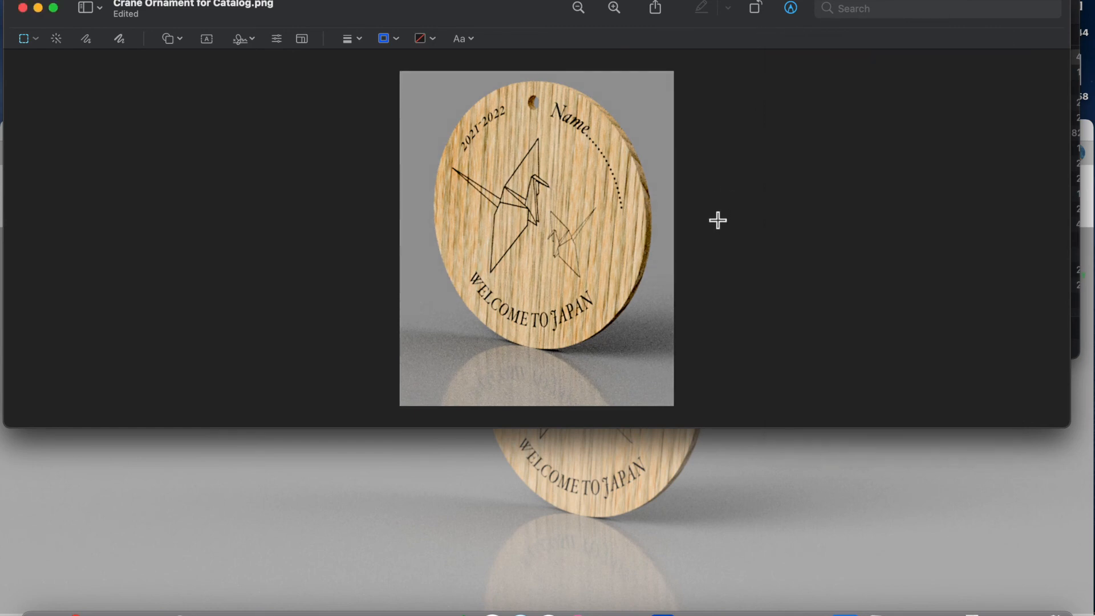
Step: Duplicate the edited crane image, save the copy as JPEG Crane Ornament for Catalog 2 on the Desktop, and close both images
key("super+shift+s")
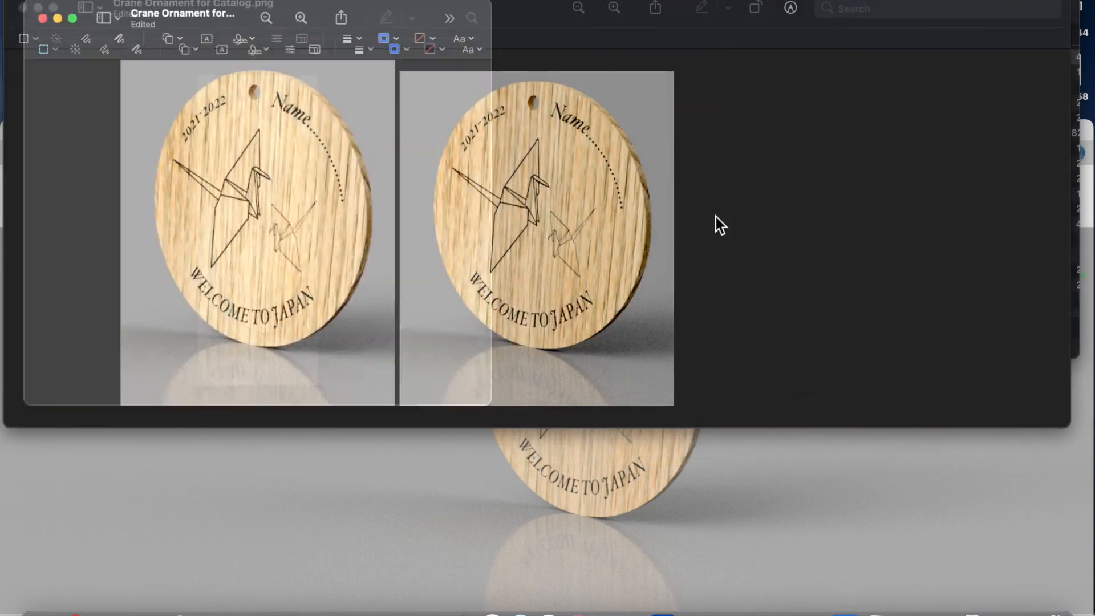
key("Return")
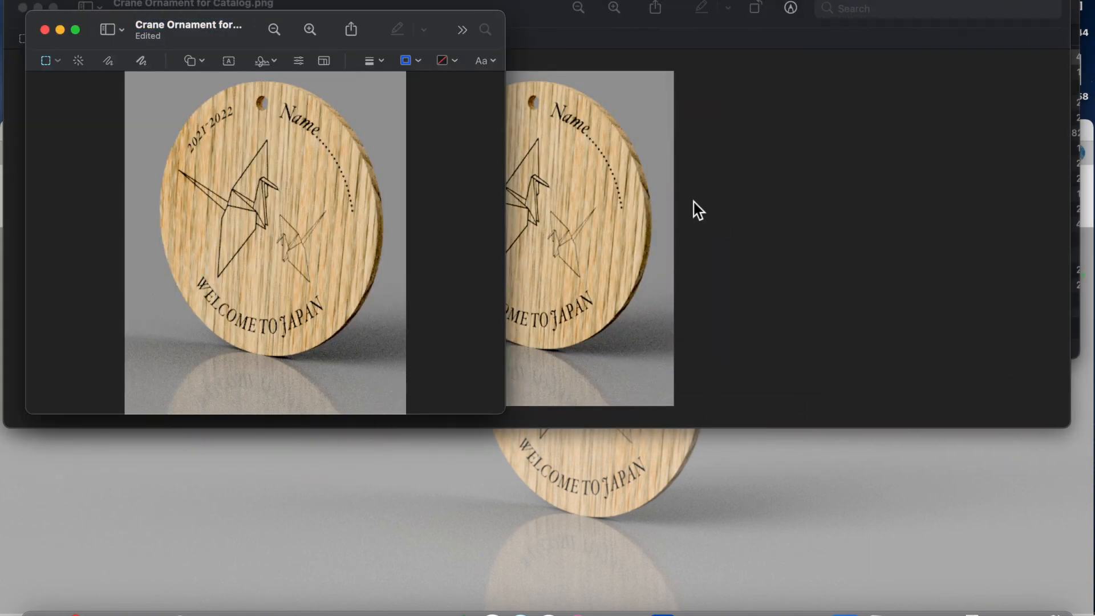
key("super+s")
key("Right")
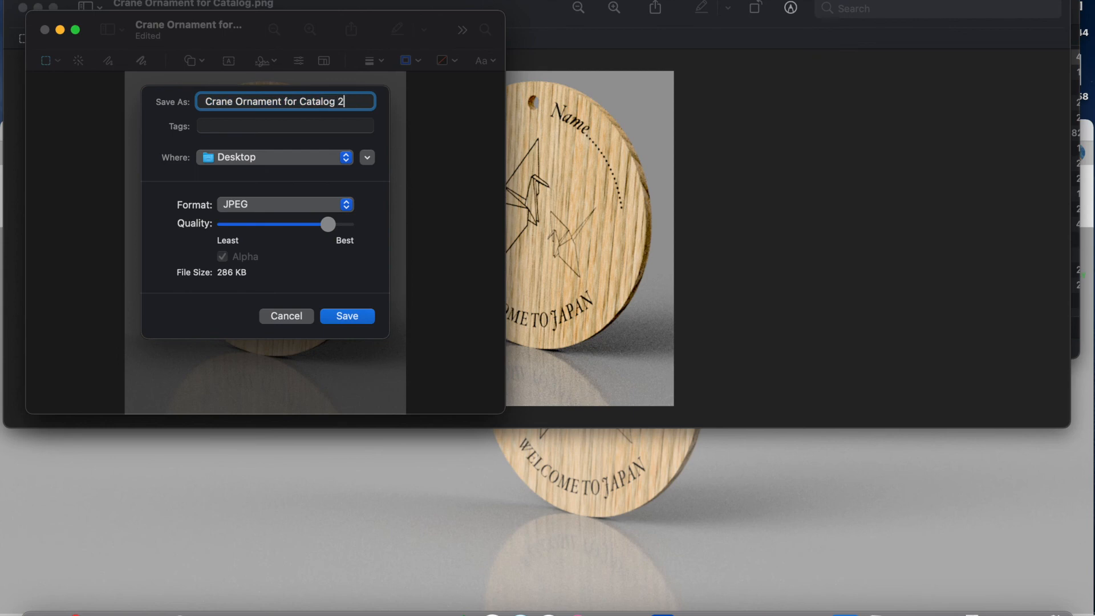
key("Return")
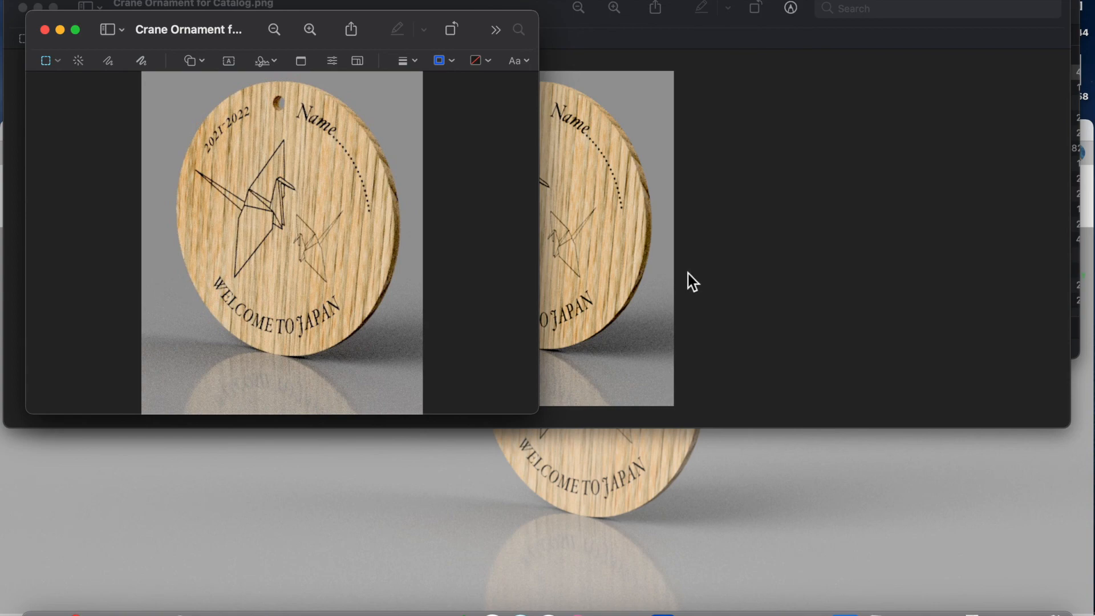
key("super+w")
key("super+w")
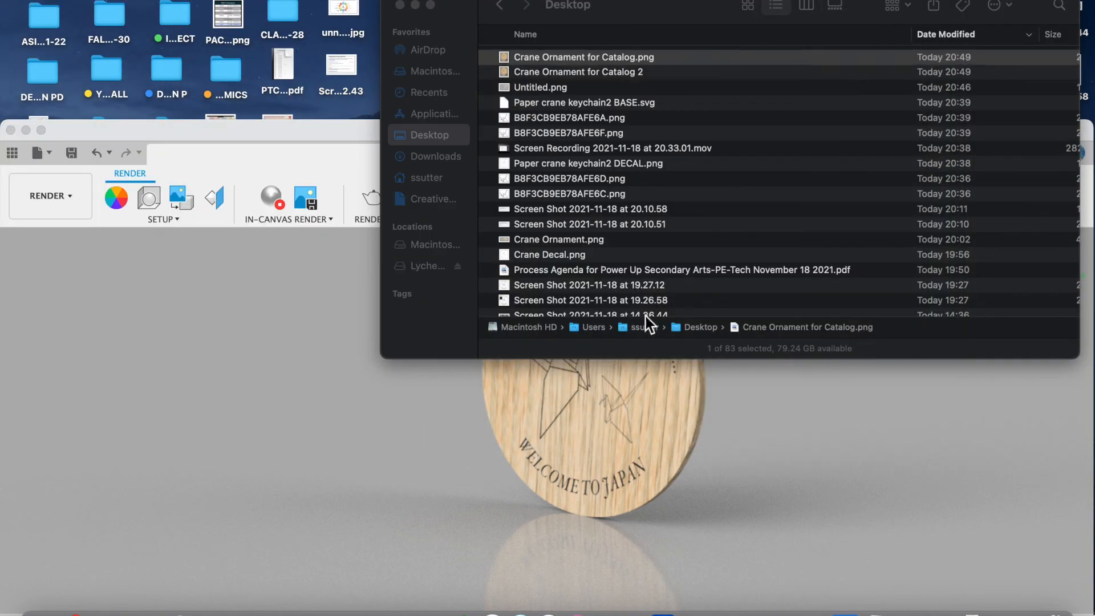
Step: Minimize the Fusion 360 window and select Crane Ornament for Catalog 2 in the Desktop file list
left_click(350, 414)
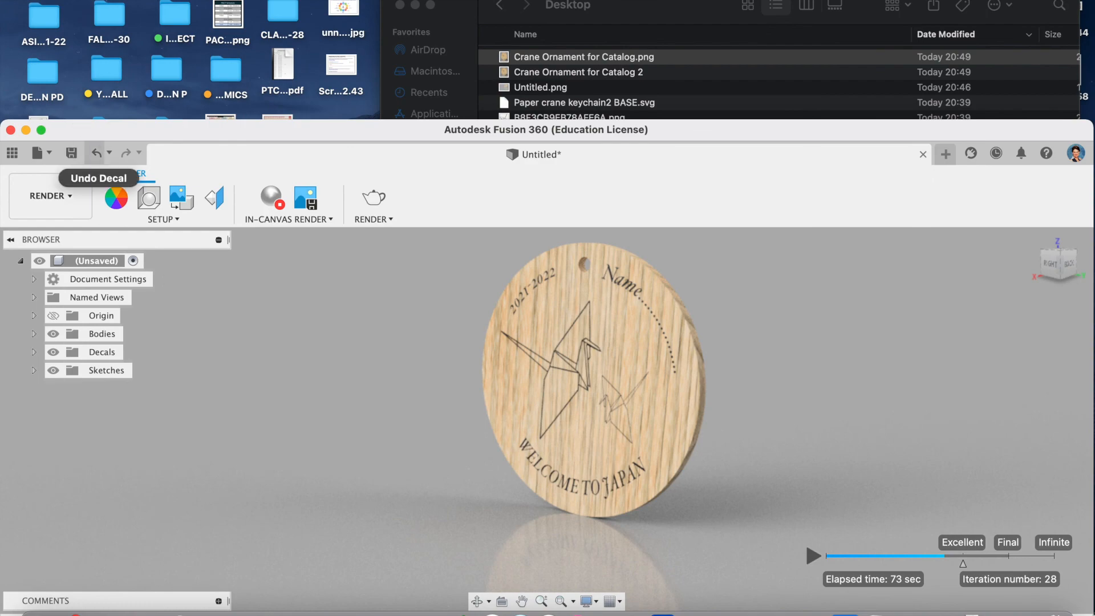
left_click(26, 130)
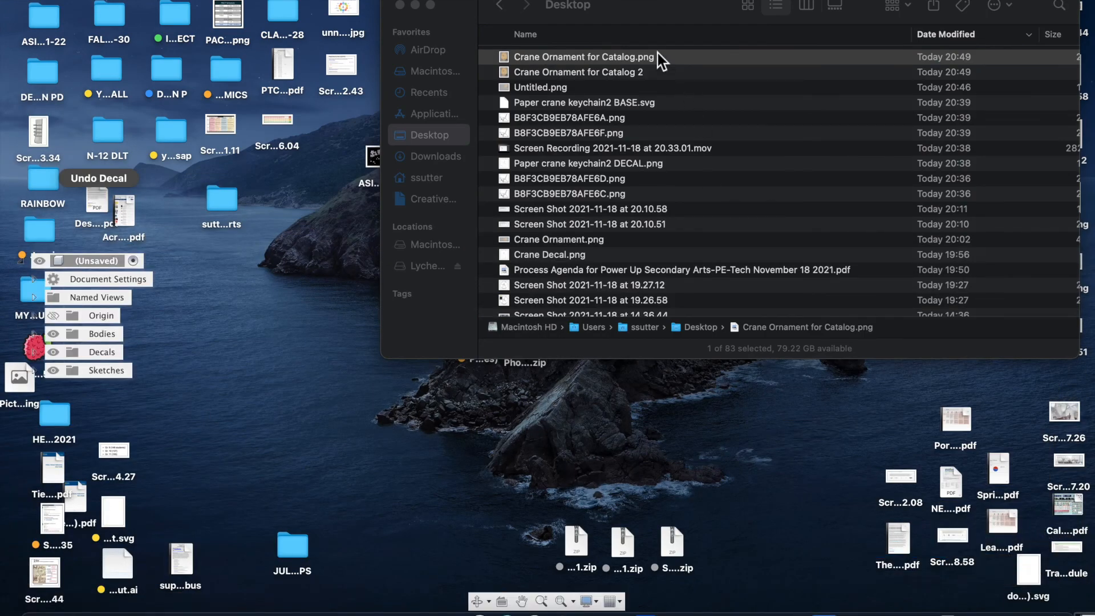
left_click(648, 71)
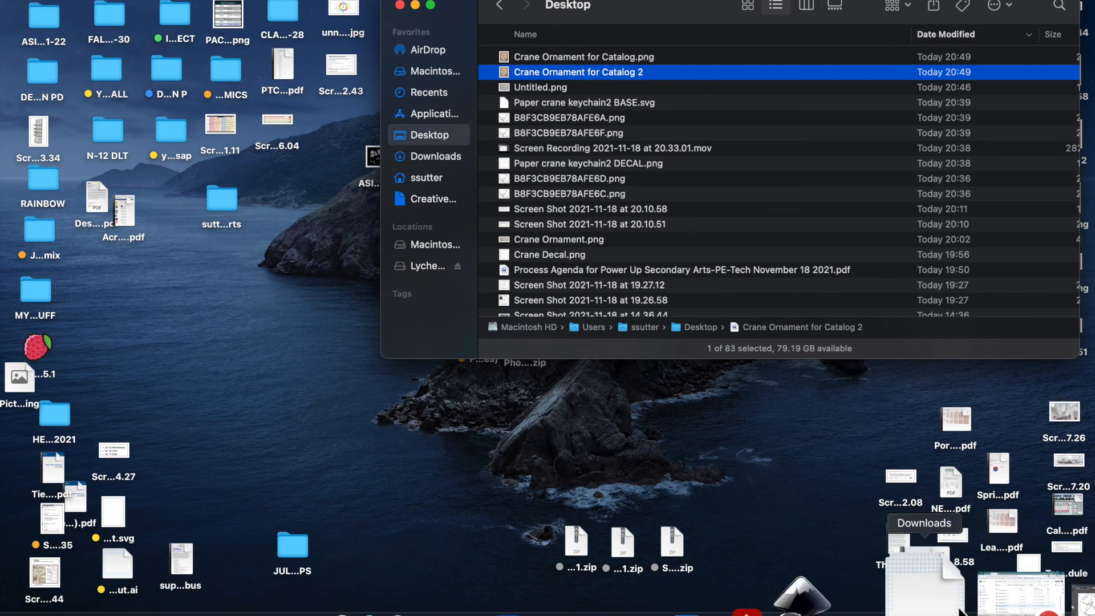
Step: Switch to Chrome, open the Product Catalog 4pgs document and dismiss its sharing dialog
left_click(972, 605)
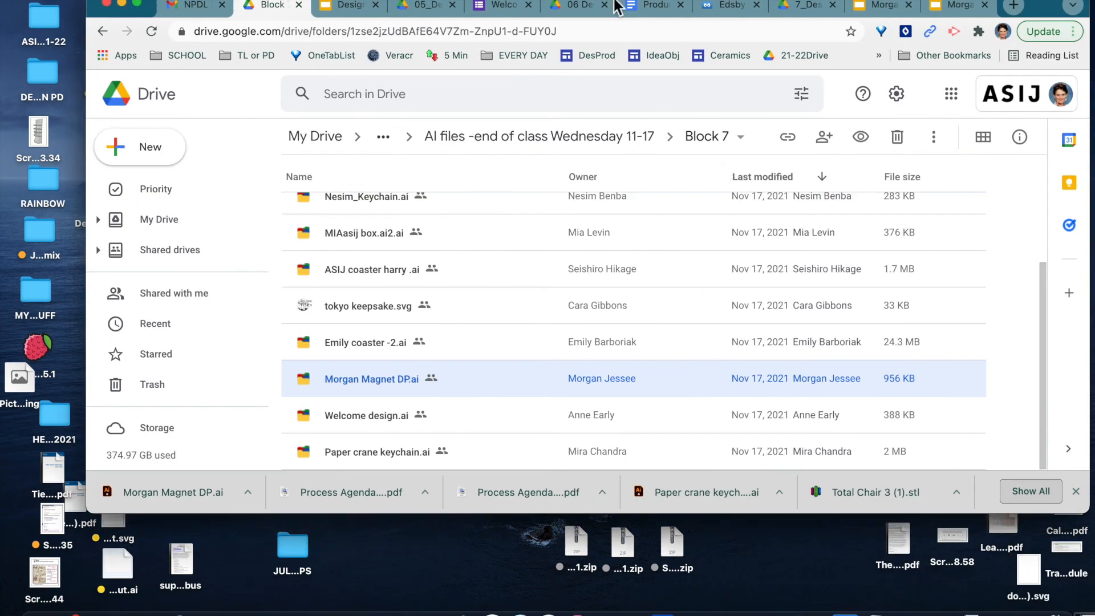
left_click(664, 6)
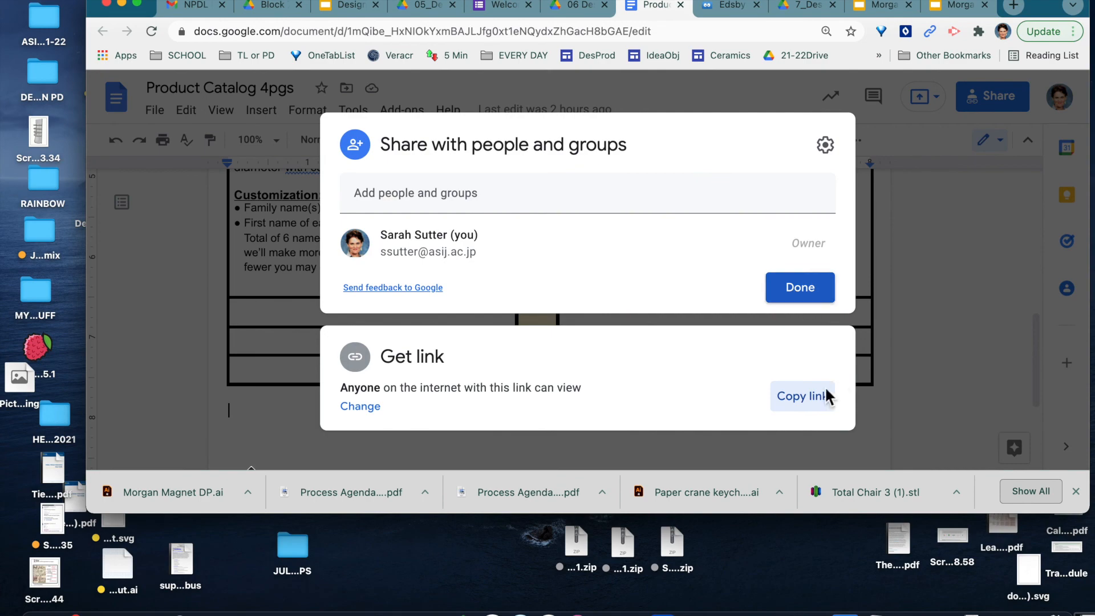
left_click(898, 258)
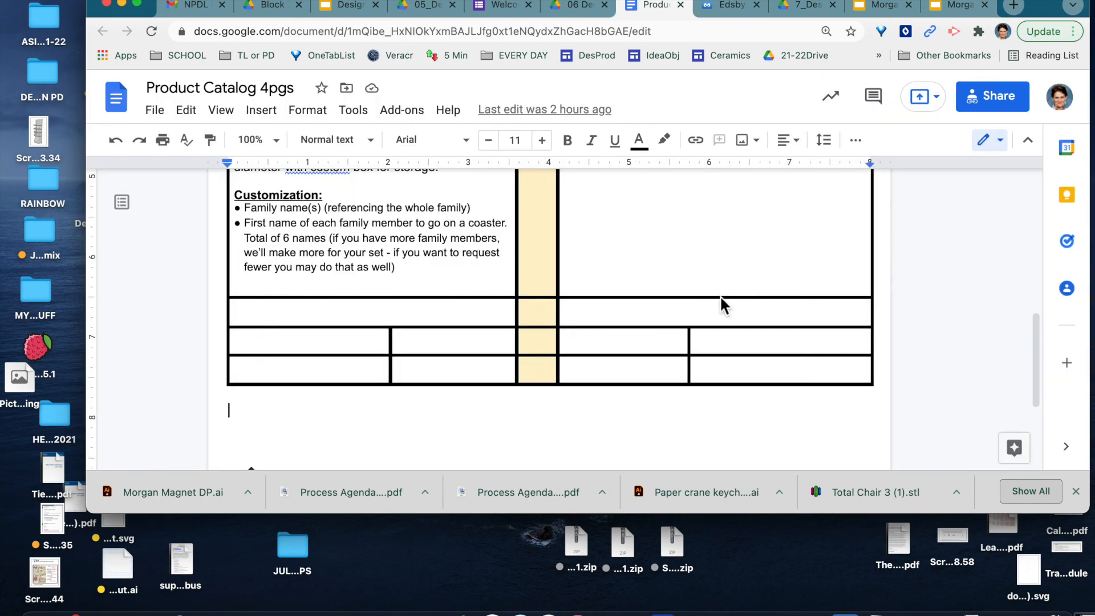
Step: Review the Refrigerator Magnet and Ornament entries in the catalog, including their images, descriptions and customization lists
scroll(707, 299, "up", 10)
scroll(692, 293, "down", 3)
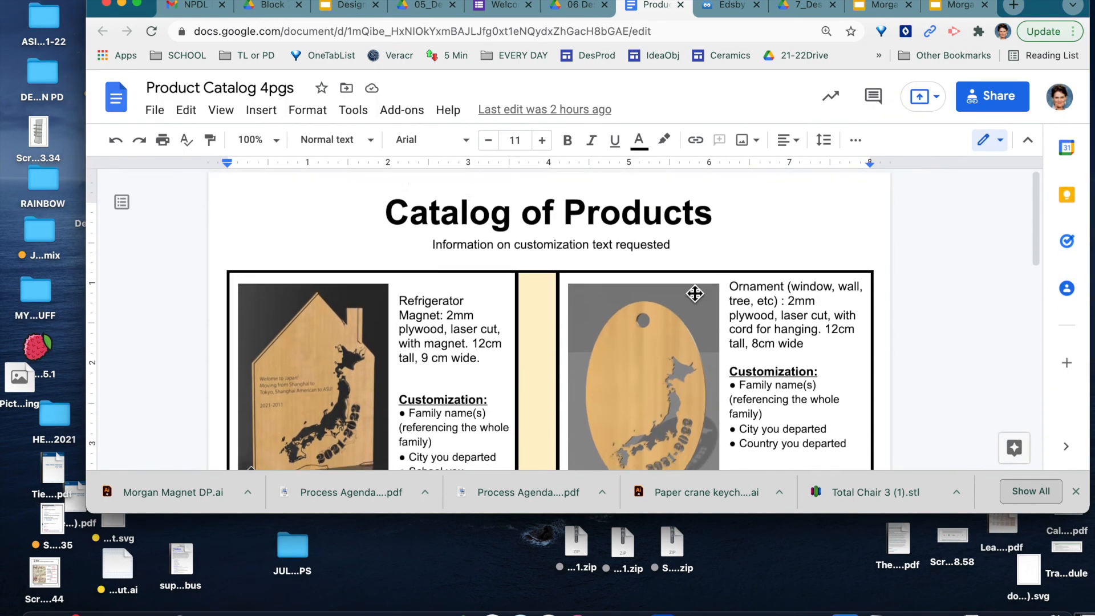
scroll(694, 293, "down", 1)
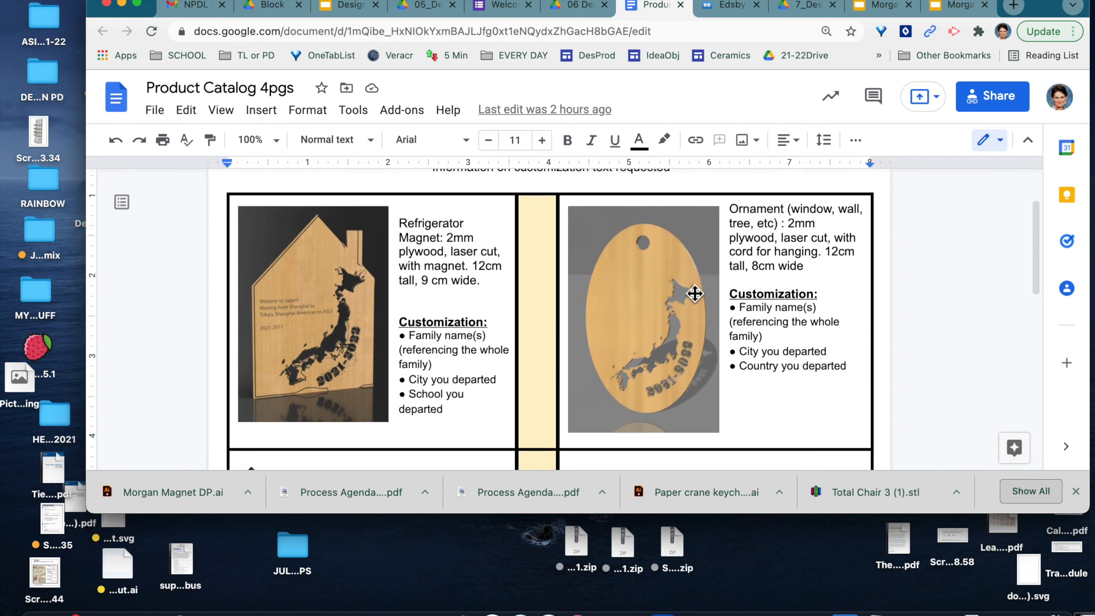
scroll(693, 294, "down", 1)
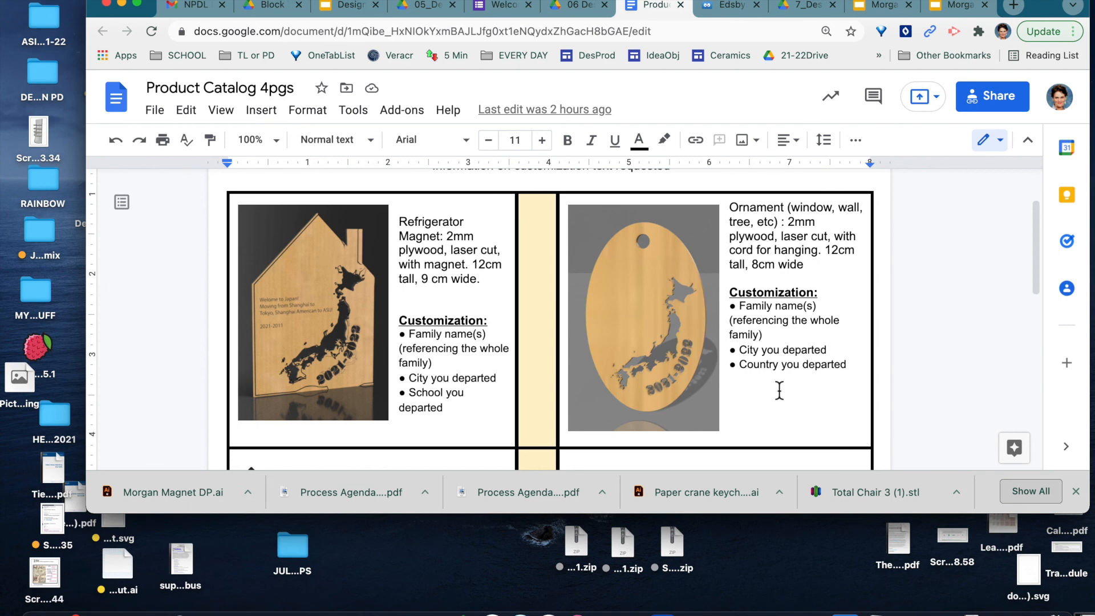
scroll(778, 391, "down", 3)
scroll(778, 391, "up", 4)
scroll(779, 391, "down", 1)
scroll(779, 391, "up", 3)
scroll(778, 391, "down", 1)
scroll(778, 391, "down", 2)
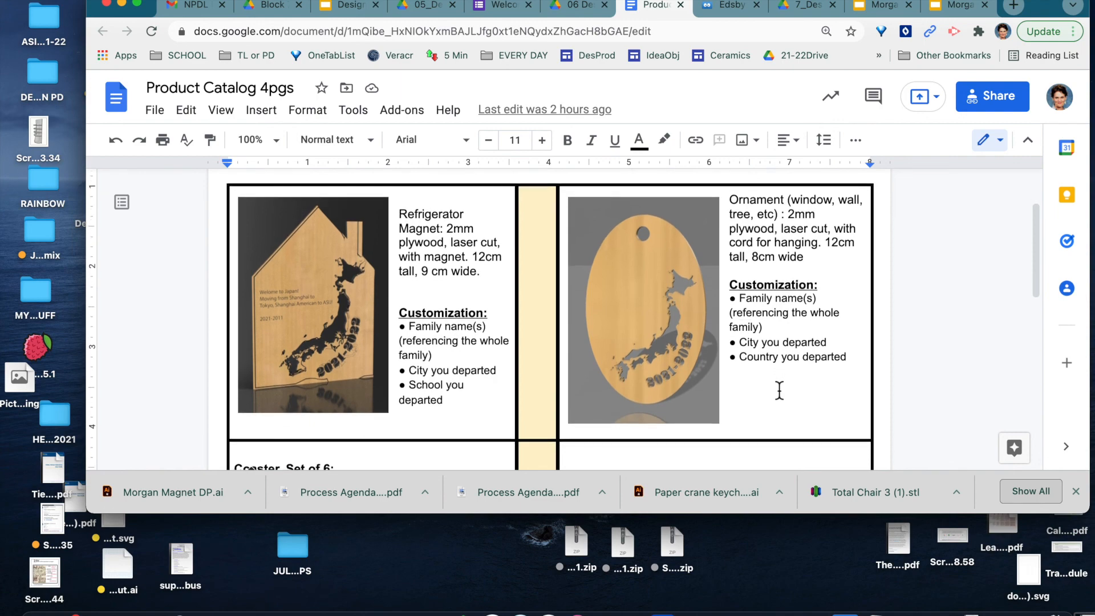
Step: Open the Welcome to ASIJ Order Form for editing and read through its introductory text
left_click(502, 5)
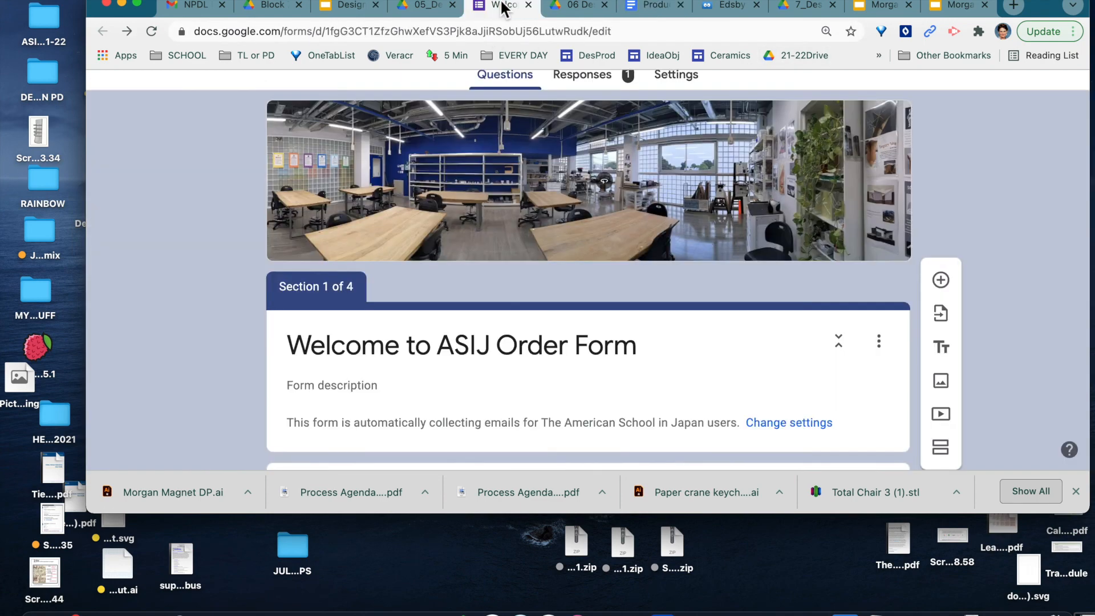
scroll(579, 362, "down", 6)
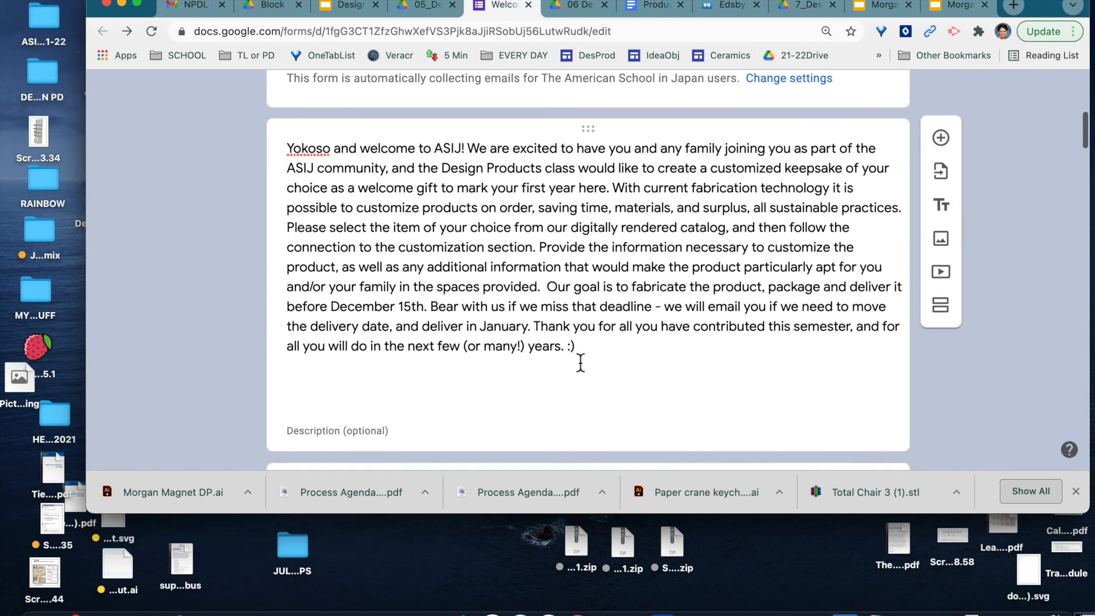
scroll(580, 362, "up", 6)
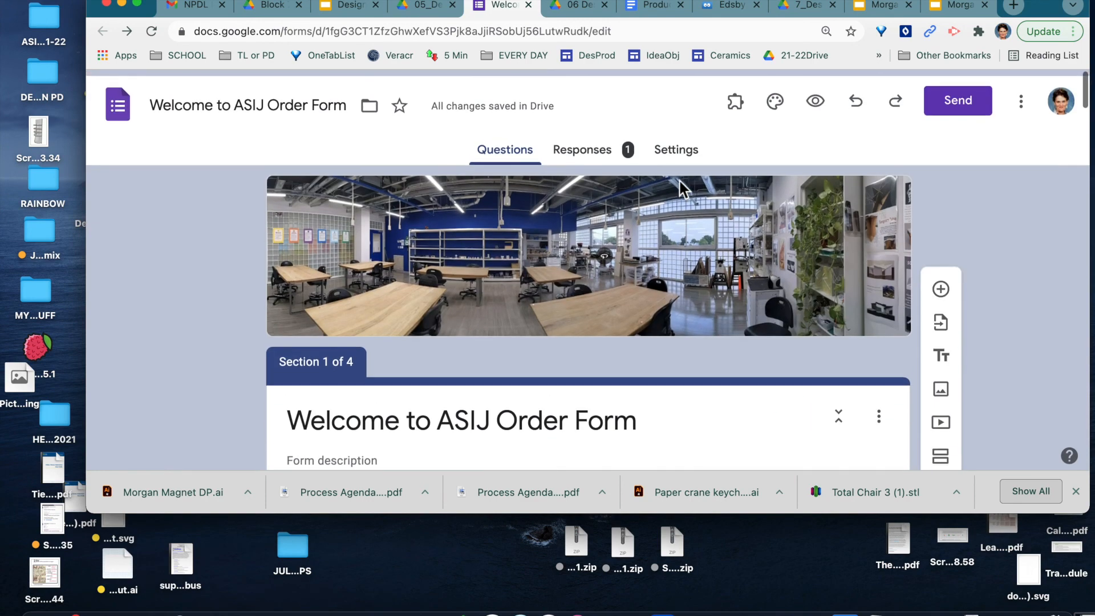
Step: Preview the order form, advance past the name questions with no answers, and view the product selection question
left_click(830, 107)
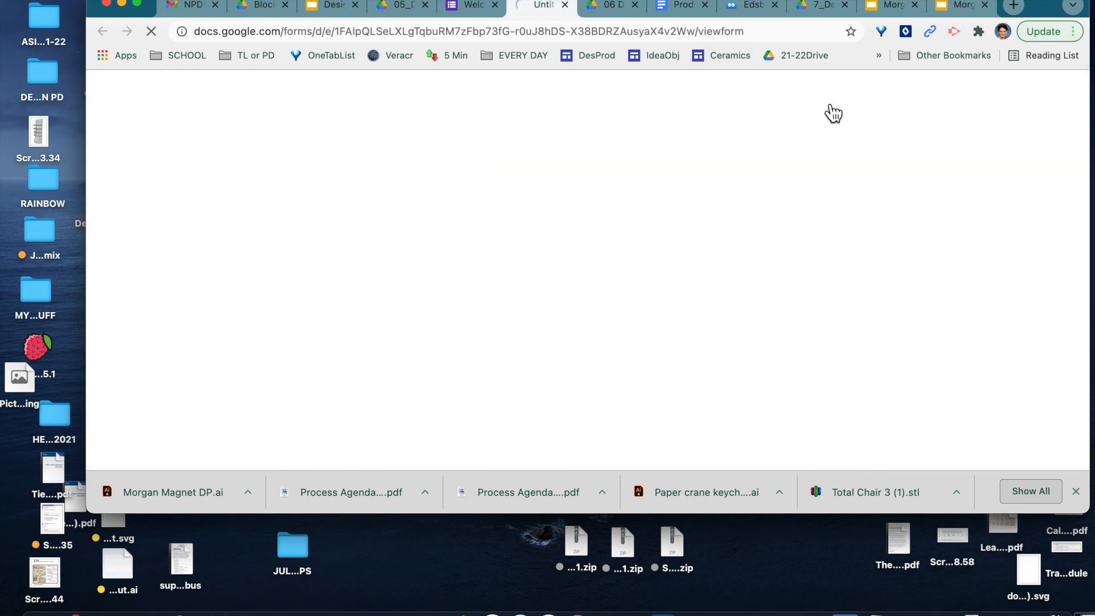
scroll(750, 323, "down", 3)
scroll(750, 324, "down", 6)
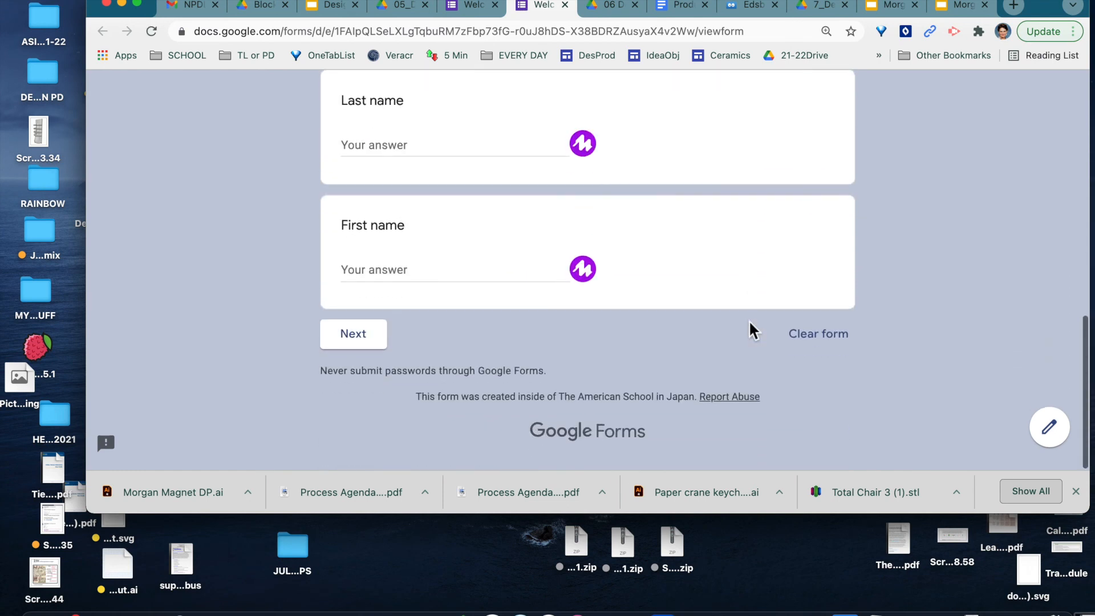
left_click(361, 345)
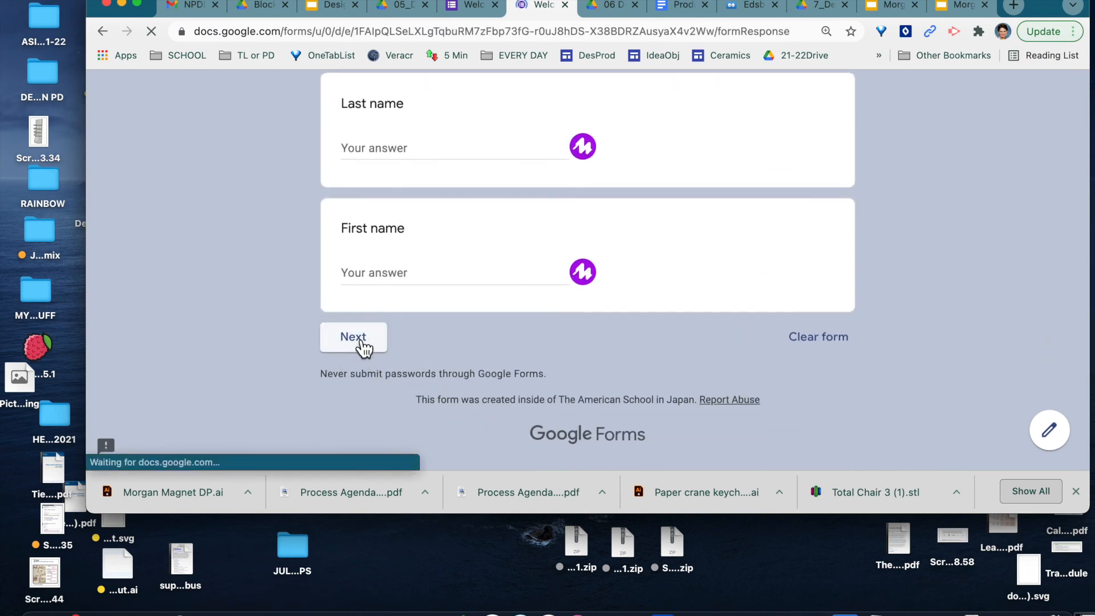
scroll(593, 415, "down", 6)
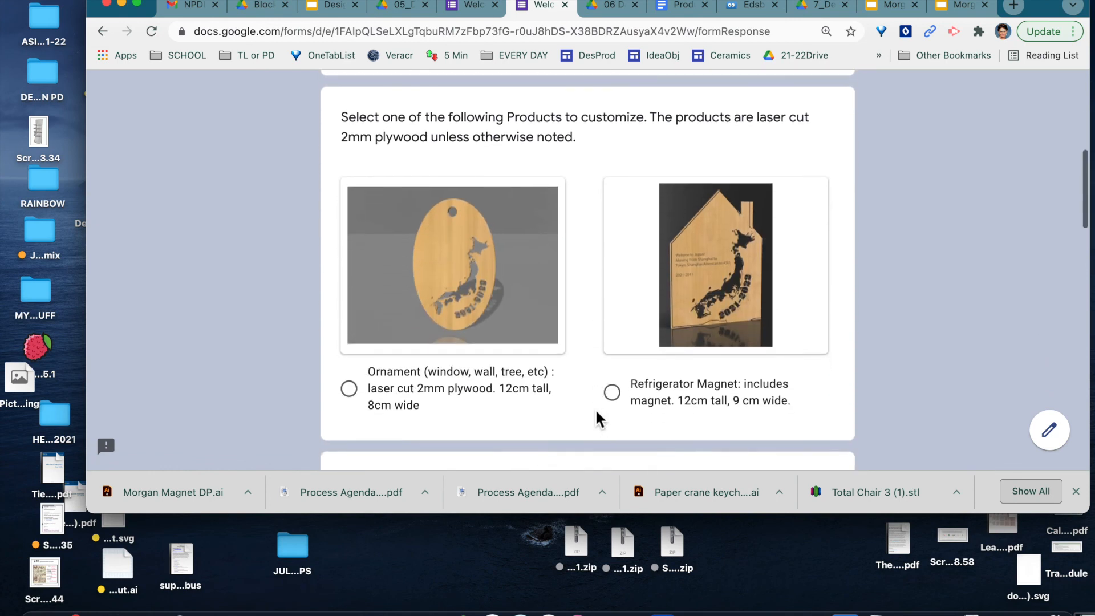